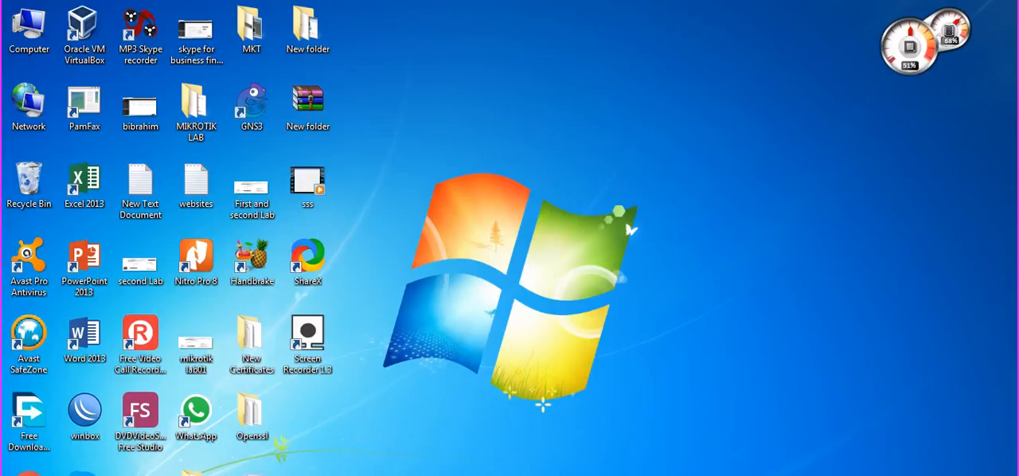
Switch to the GNS3 topology and move the Mikrotik_Cloud_36_Core_Router label slightly down on the router image.
left_click(321, 475)
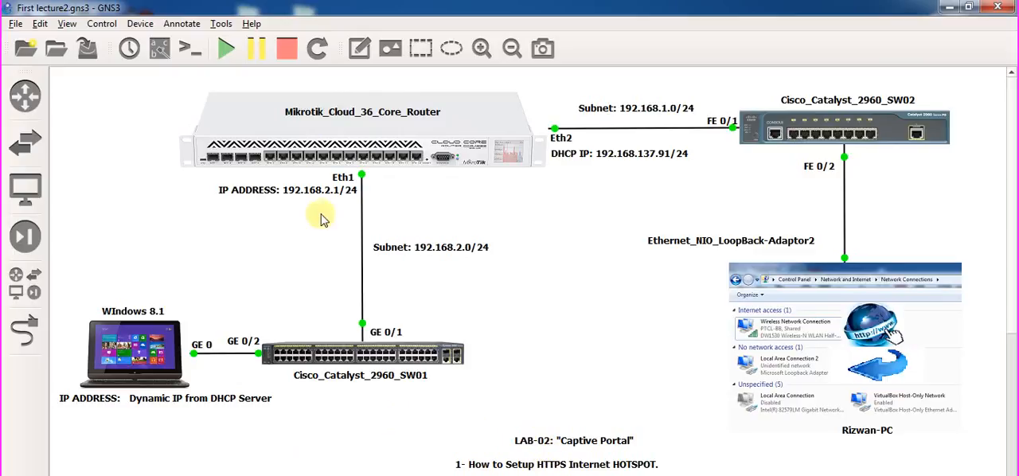
mouse_move(311, 150)
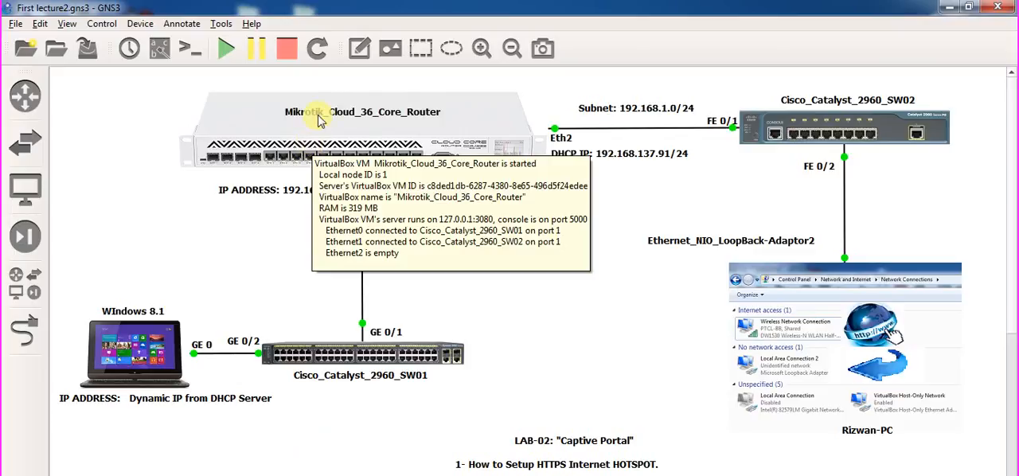
left_click_drag(319, 116, 320, 123)
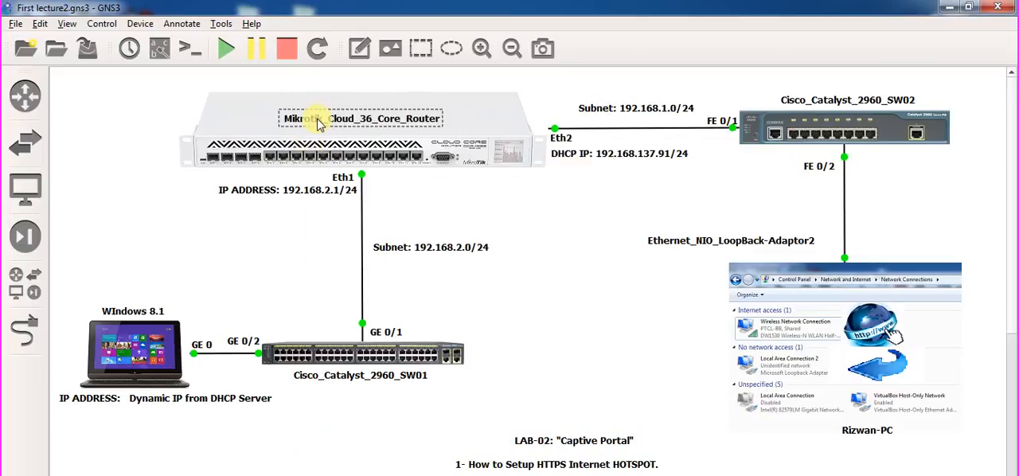
left_click(425, 211)
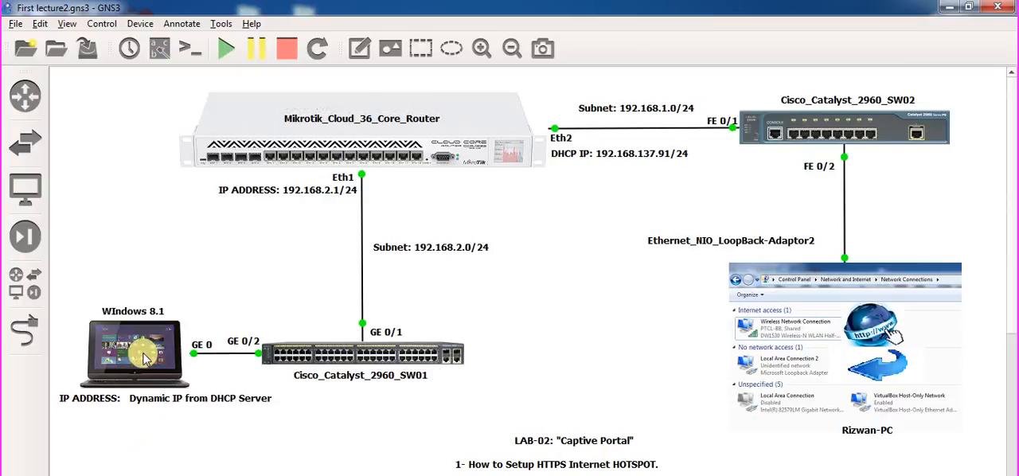
mouse_move(145, 359)
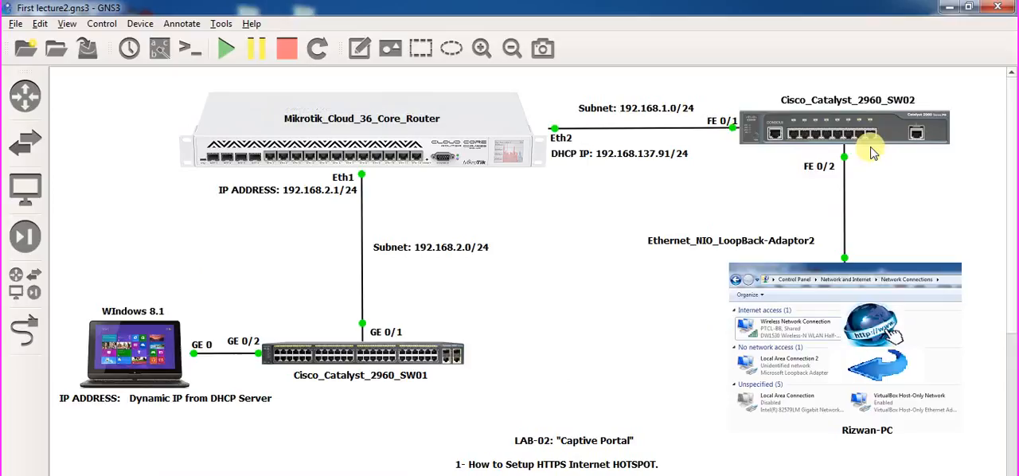
mouse_move(917, 140)
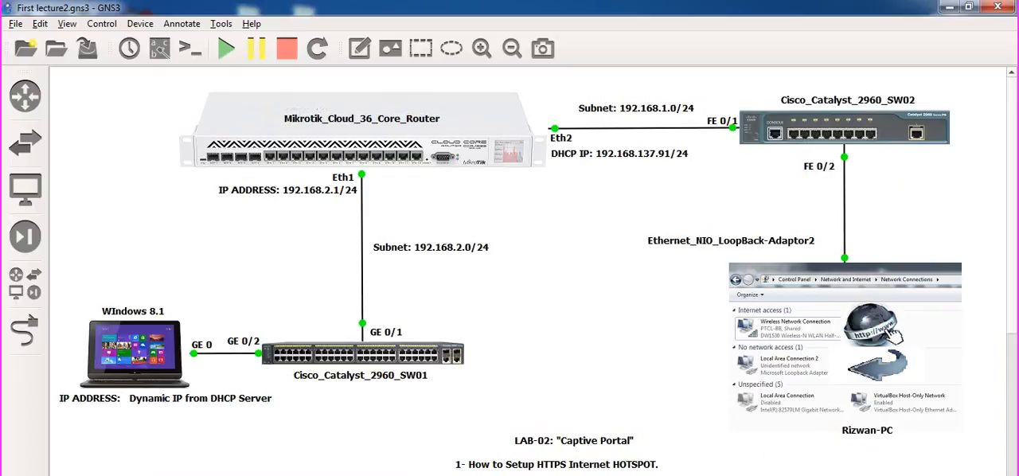
left_click(906, 475)
left_click(708, 369)
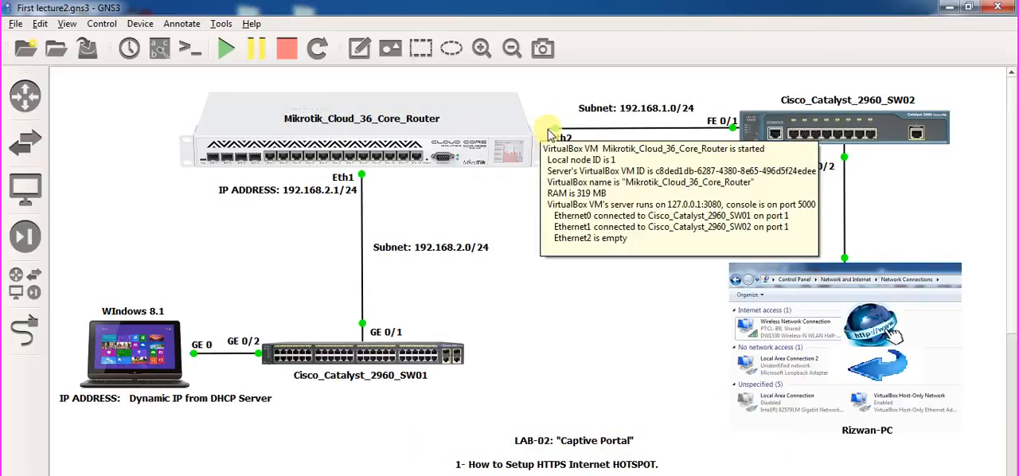
Switch to the running Windows 8.1 virtual machine in VirtualBox and bring its desktop shortcuts into view.
mouse_move(299, 475)
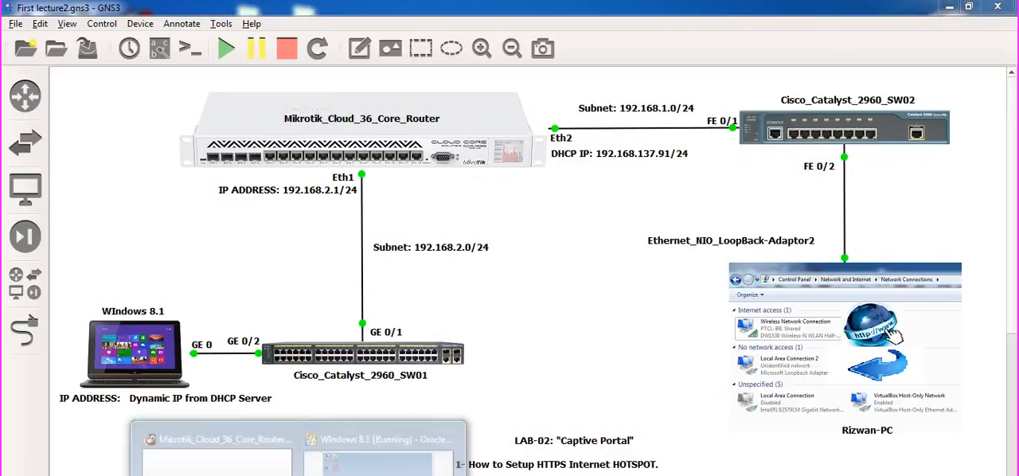
left_click(366, 468)
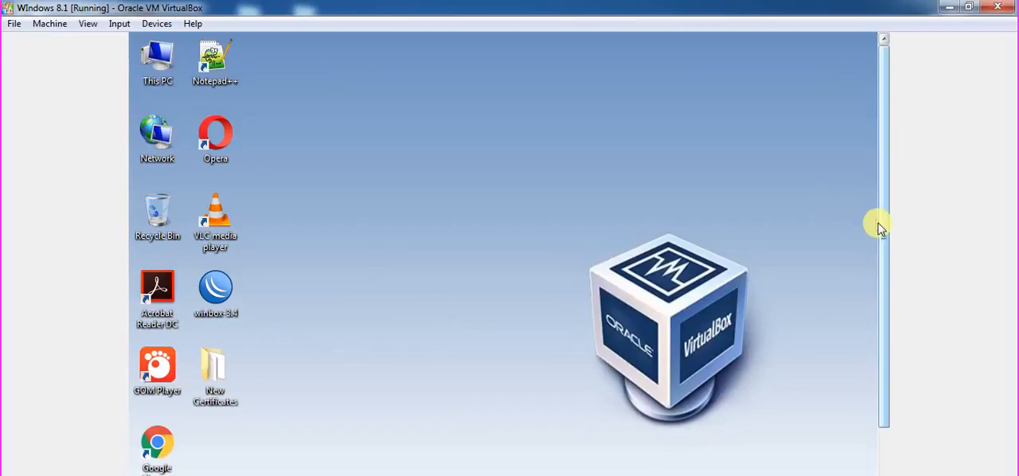
left_click_drag(880, 227, 475, 467)
right_click(373, 474)
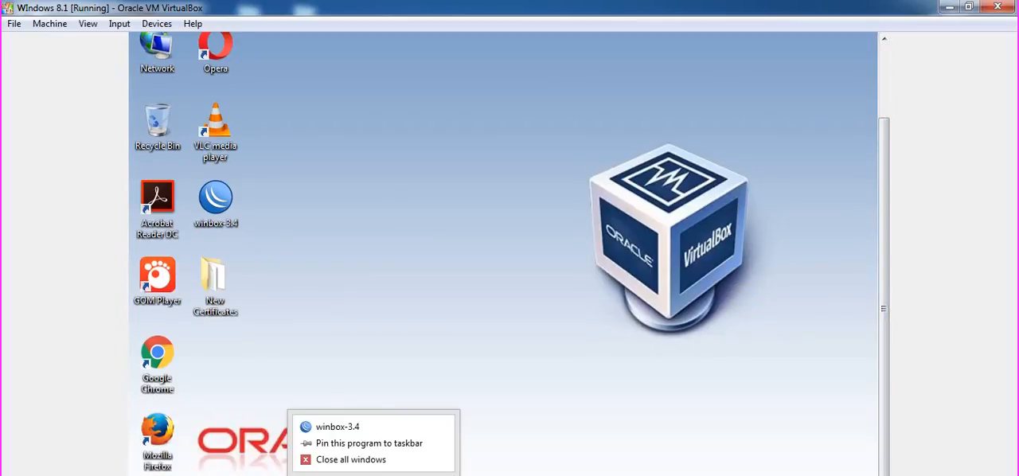
left_click(296, 289)
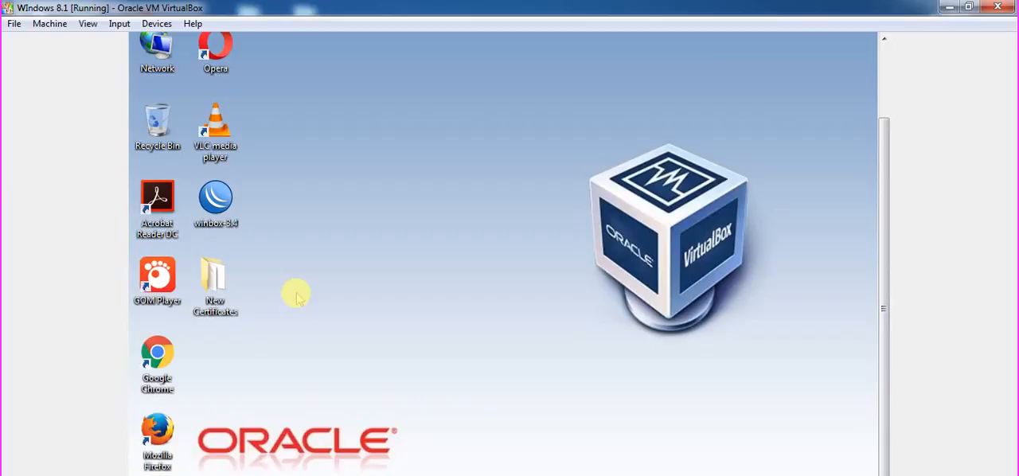
Launch winbox-3.4 and connect to the MikroTik router at 08:00:27:12:A3:6B with the admin login.
double_click(239, 217)
left_click(557, 237)
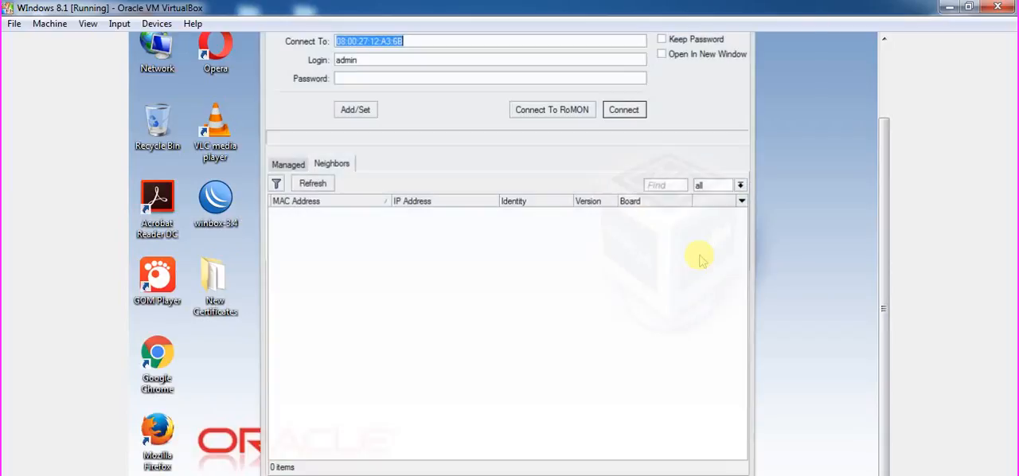
left_click_drag(881, 240, 876, 164)
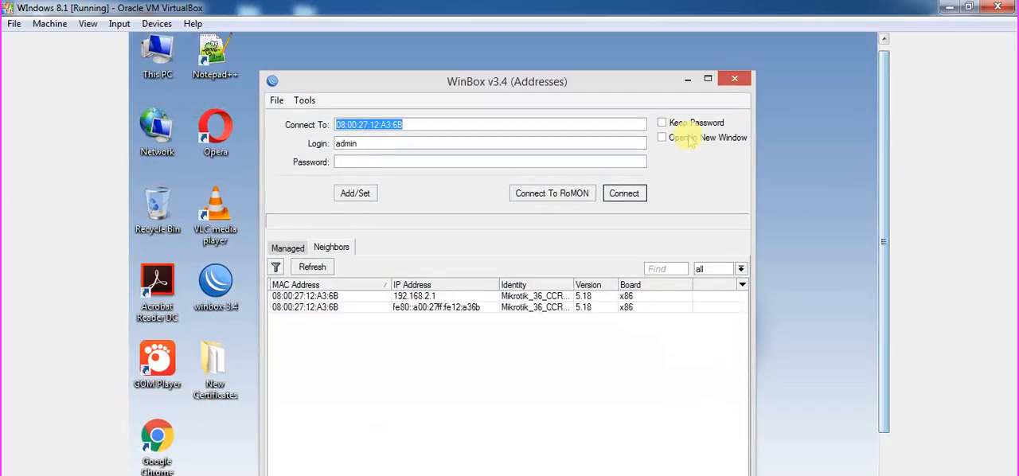
left_click(615, 197)
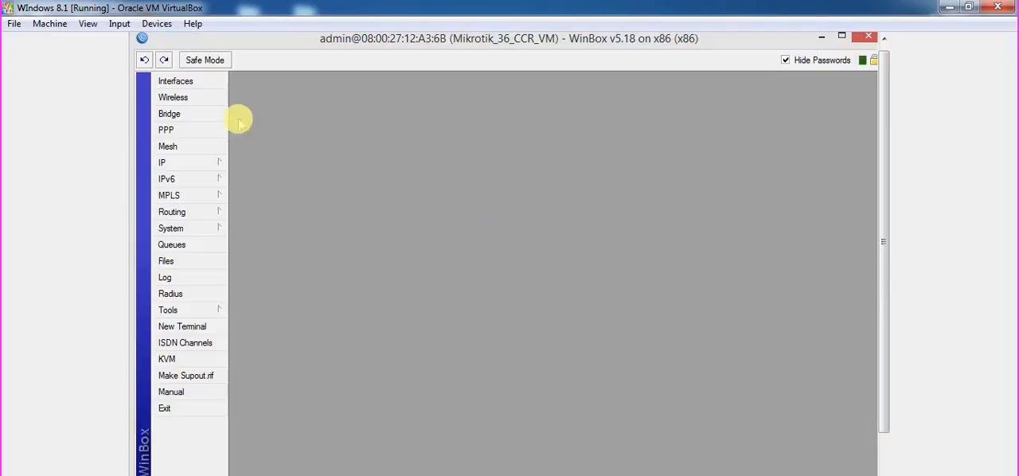
Open the router's IP DHCP Client list and remove the existing client on ether2.
left_click(203, 166)
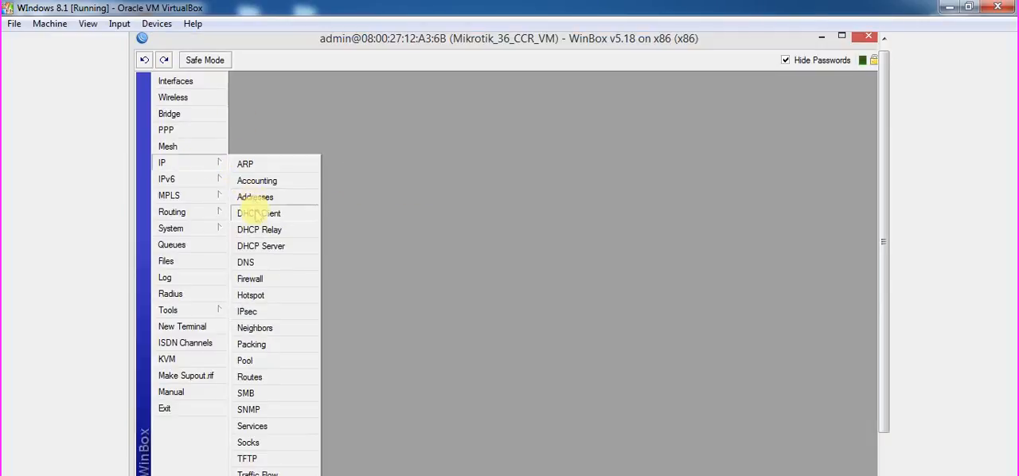
left_click(255, 214)
double_click(456, 175)
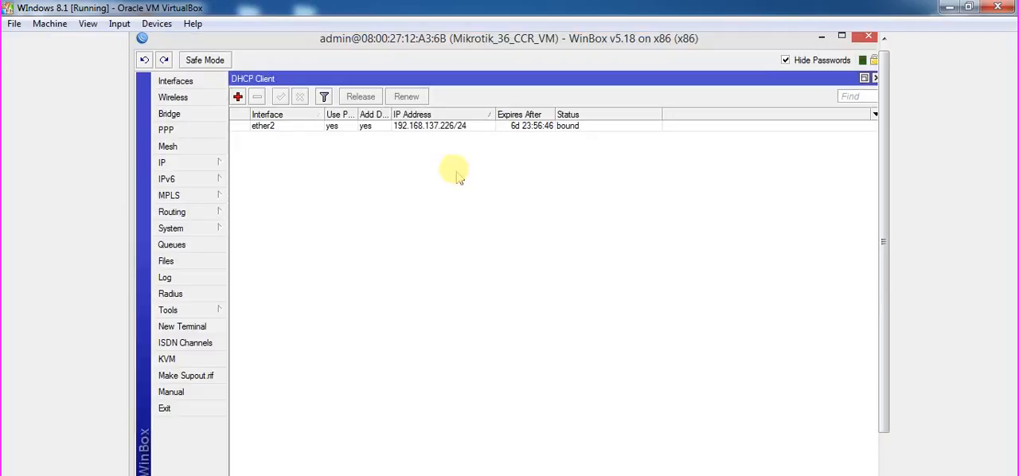
left_click(336, 132)
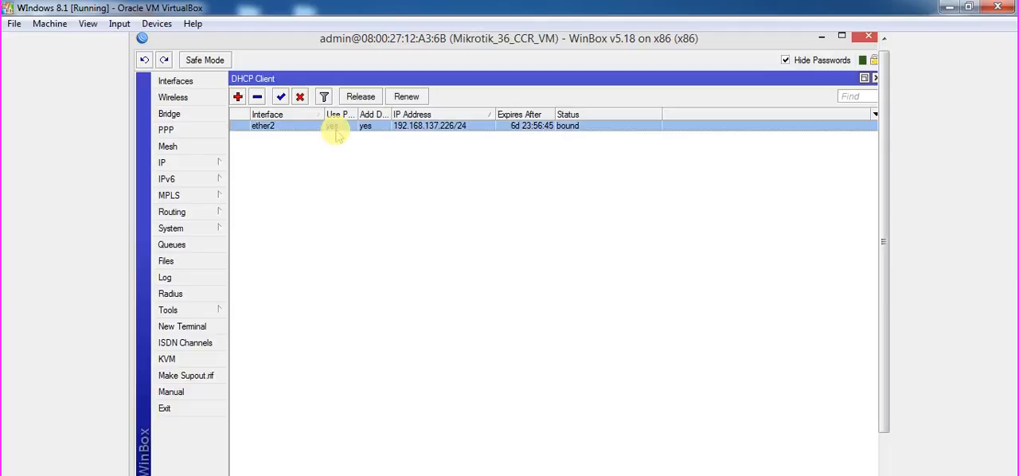
left_click(257, 96)
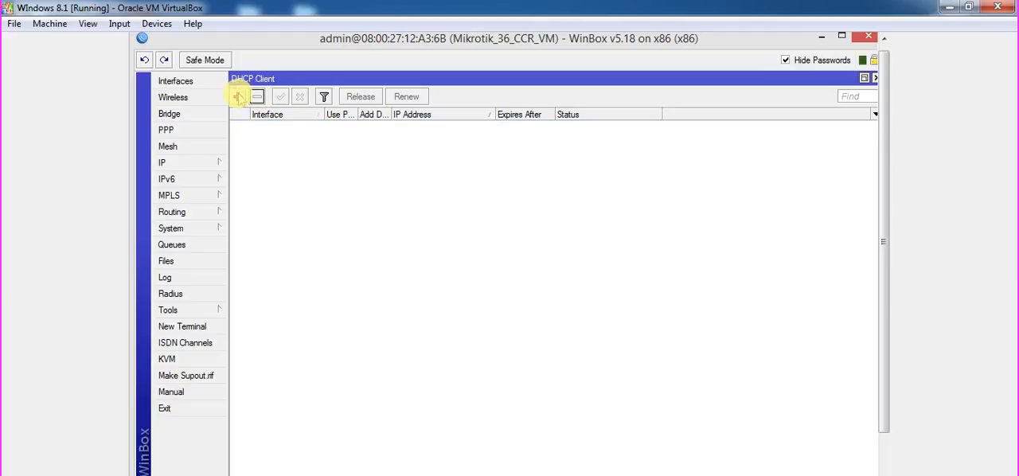
Add a new DHCP client on interface ether2, keeping Use Peer DNS, Use Peer NTP and Add Default Route enabled.
left_click(238, 96)
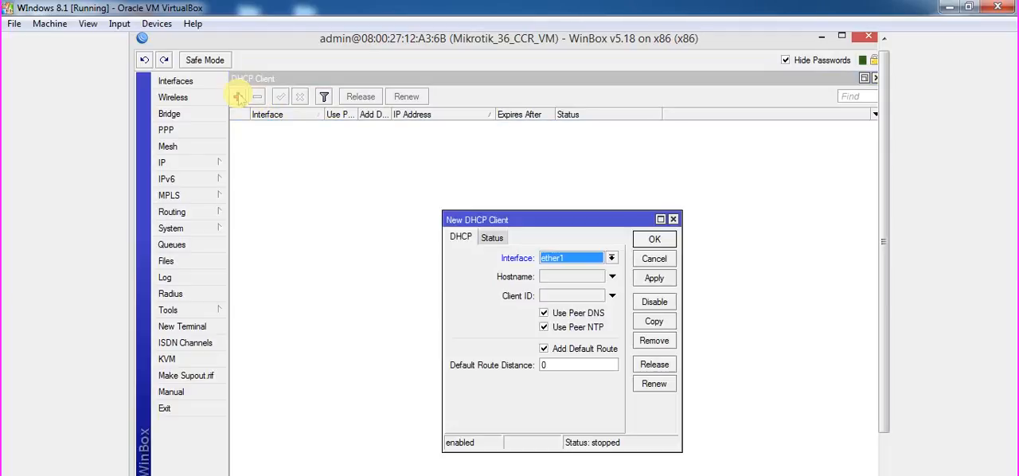
left_click(575, 261)
left_click(575, 278)
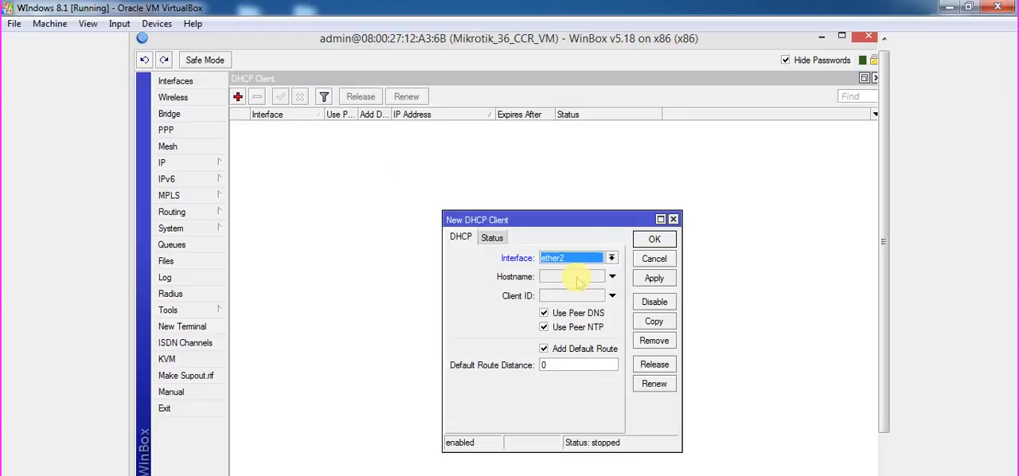
left_click(653, 278)
left_click(654, 239)
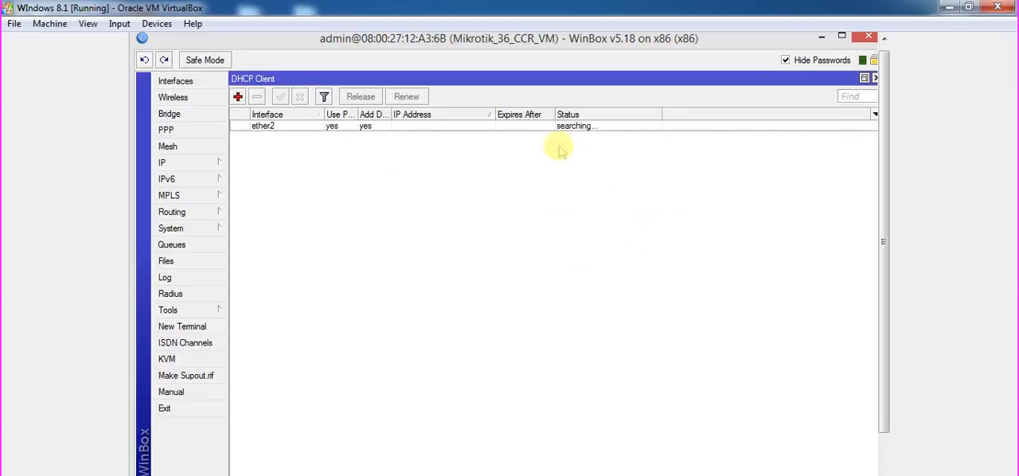
left_click(577, 128)
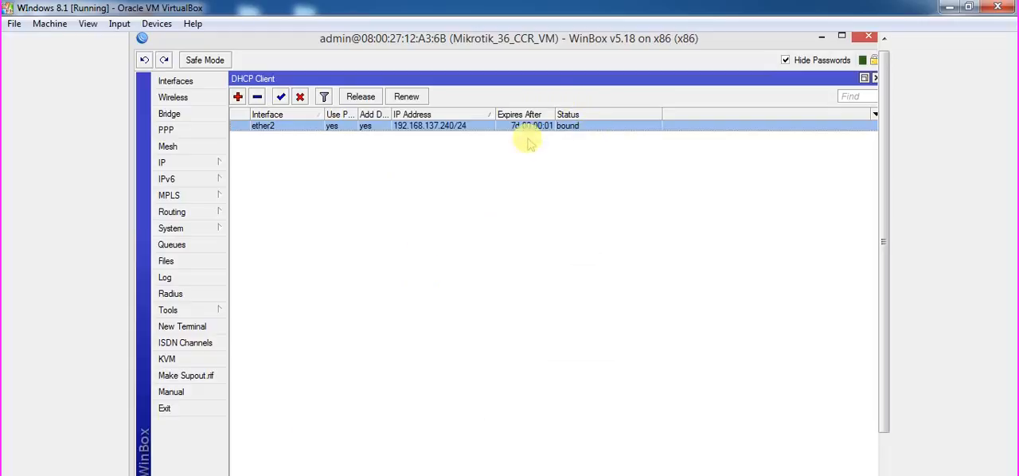
Switch to the GNS3 topology and change the router's Eth2 address note to "DHCP IP: 192.168.137.240".
left_click(370, 475)
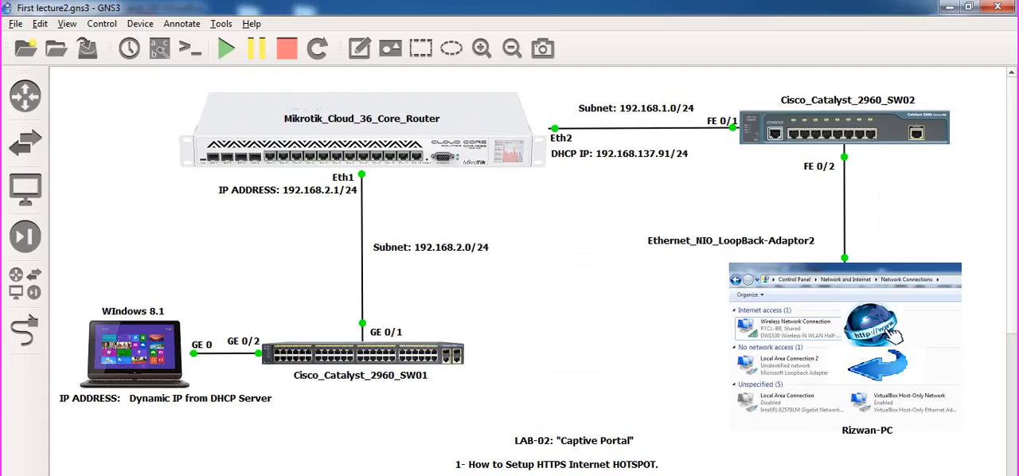
double_click(661, 153)
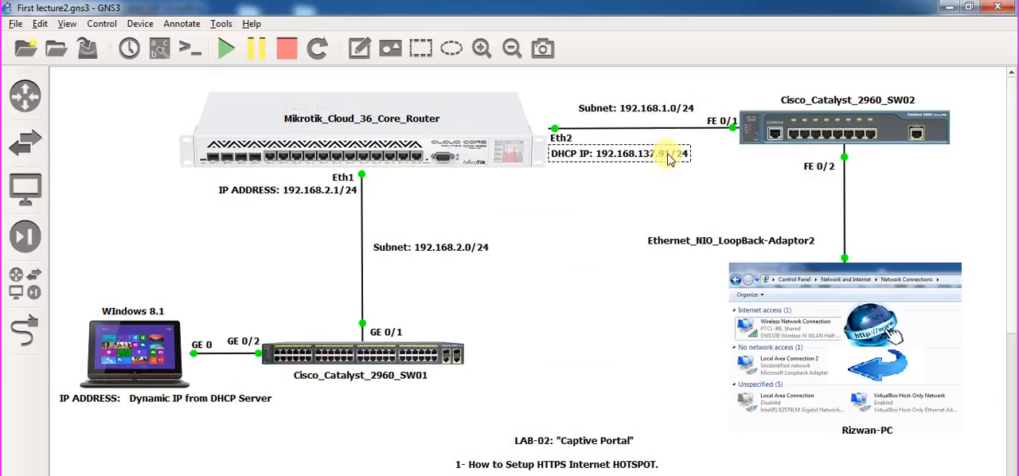
left_click(668, 155)
key("BackSpace")
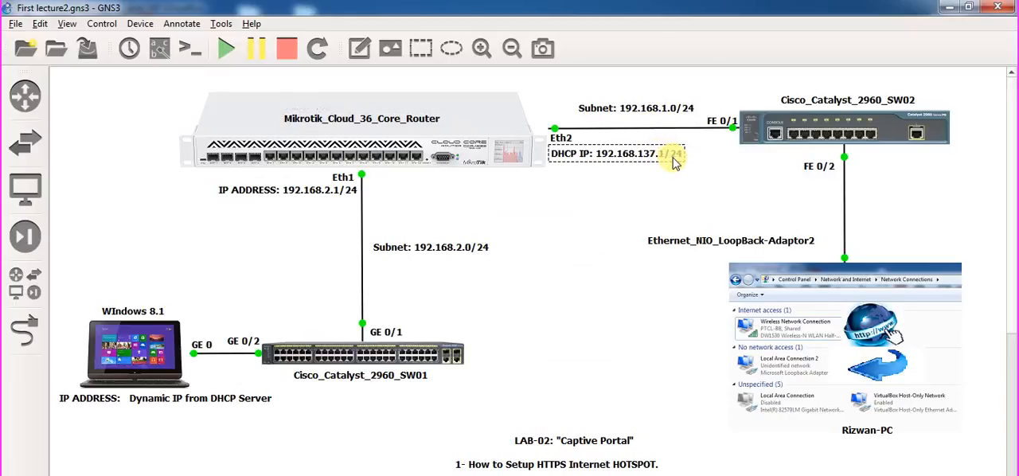
key("Delete")
type("240")
key("Delete")
key("Delete")
type("00")
key("BackSpace")
key("BackSpace")
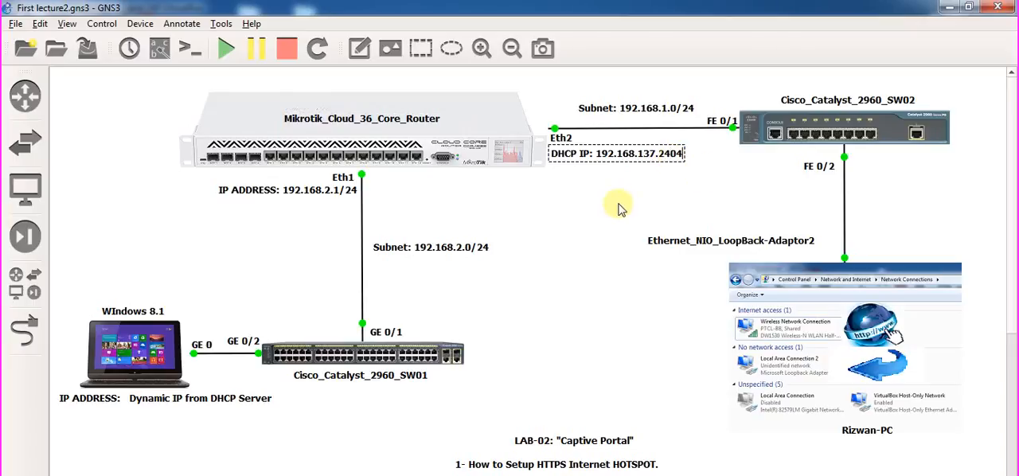
key("BackSpace")
left_click(621, 208)
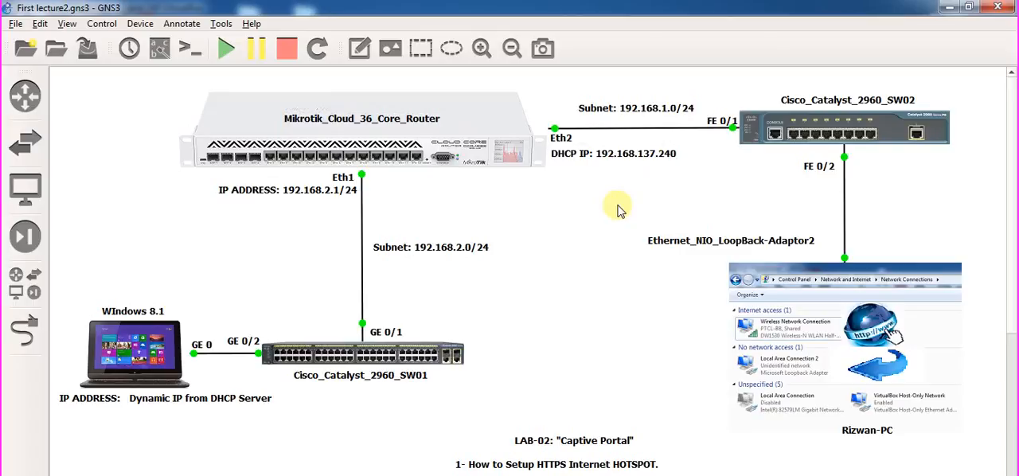
Append the prefix length /24 to the DHCP IP note beside the router's Eth2 port.
left_click(670, 156)
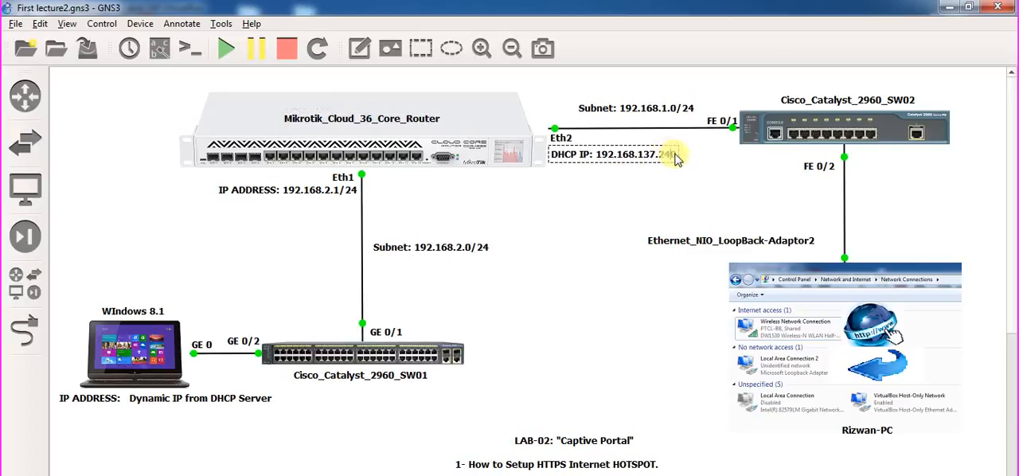
type("/2")
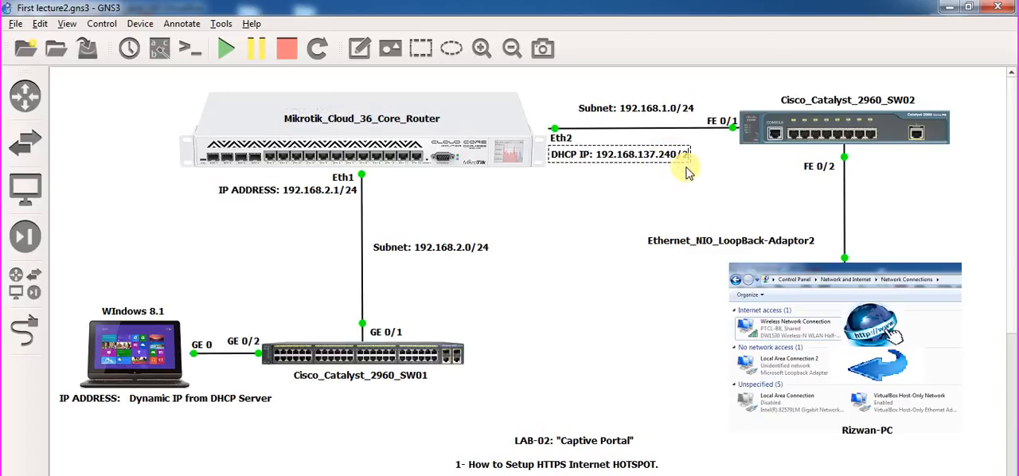
type("4")
left_click(614, 234)
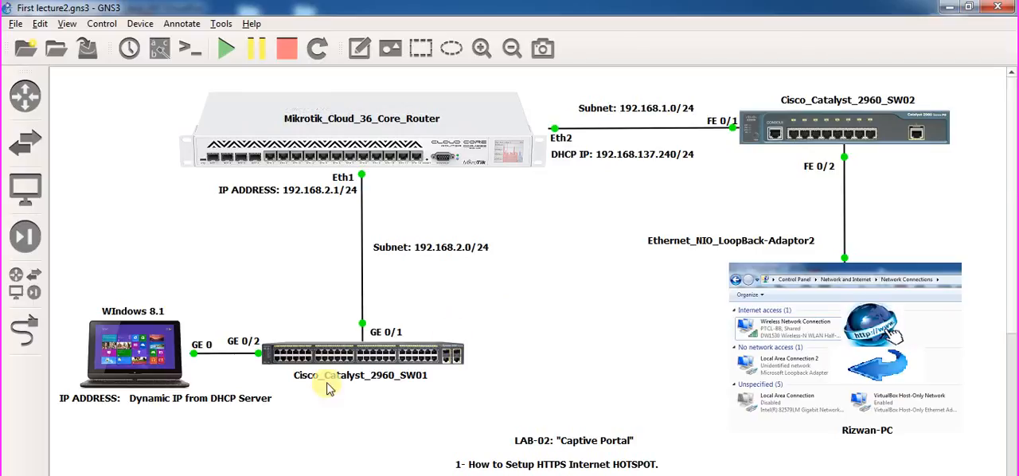
left_click(392, 475)
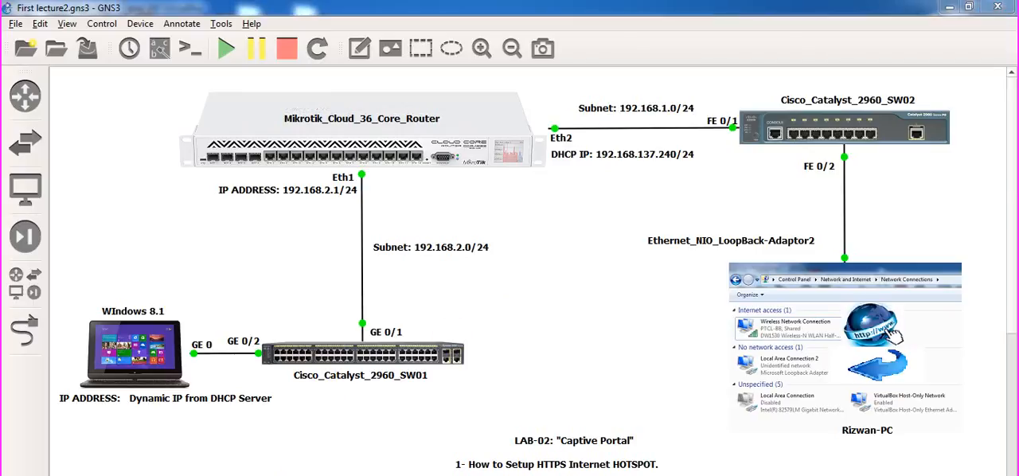
left_click(392, 475)
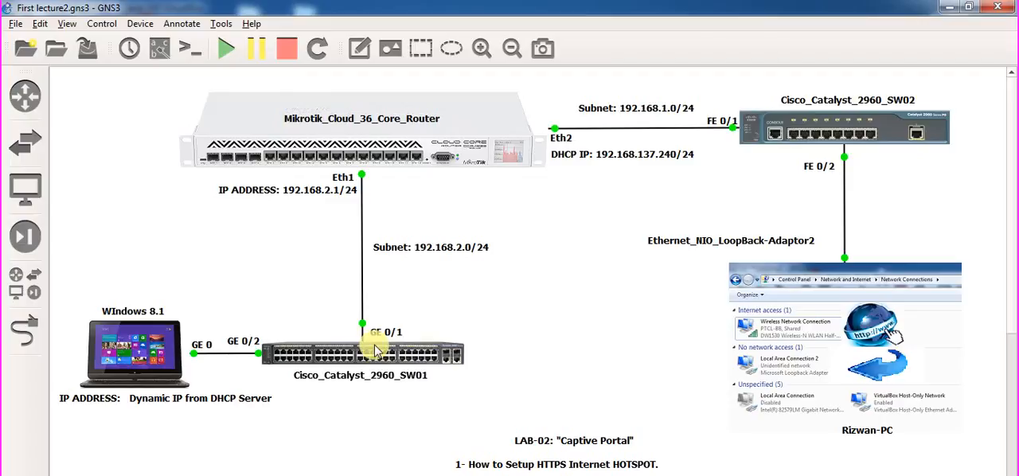
mouse_move(376, 351)
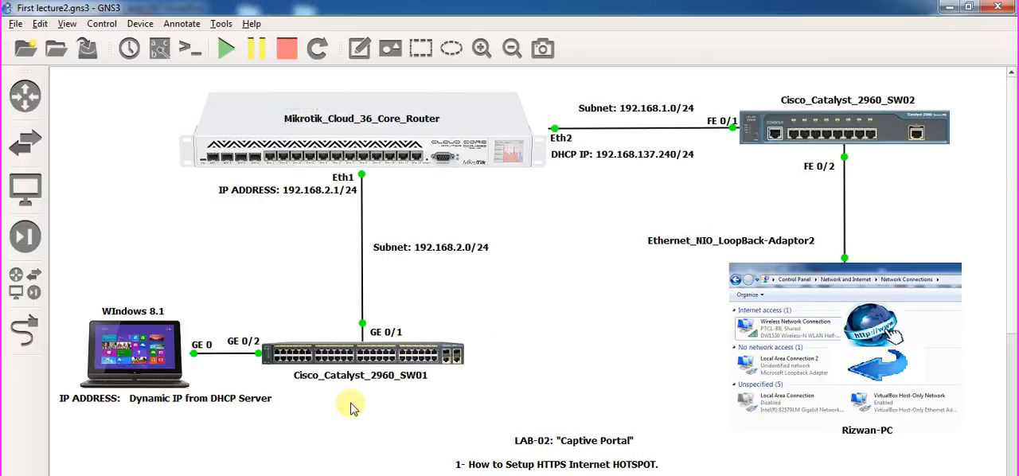
Switch back to the Windows 8.1 virtual machine with the WinBox session.
left_click(299, 475)
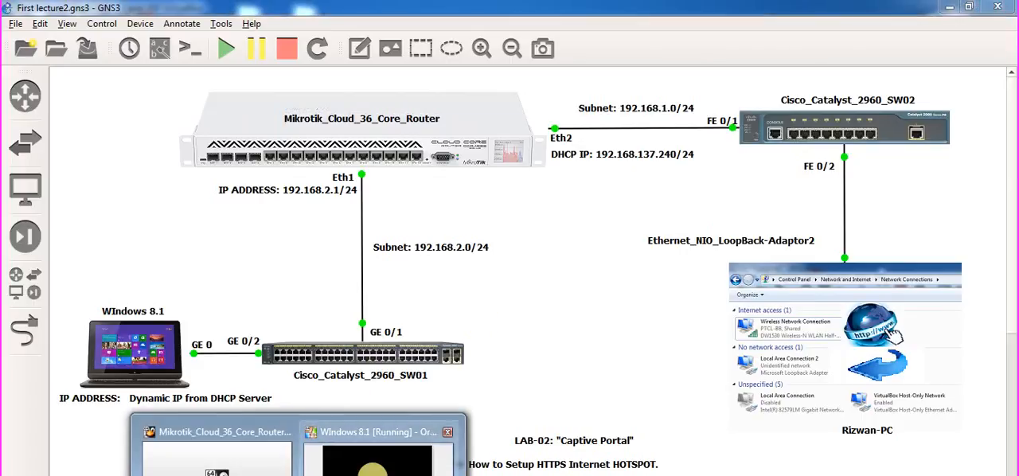
left_click(378, 458)
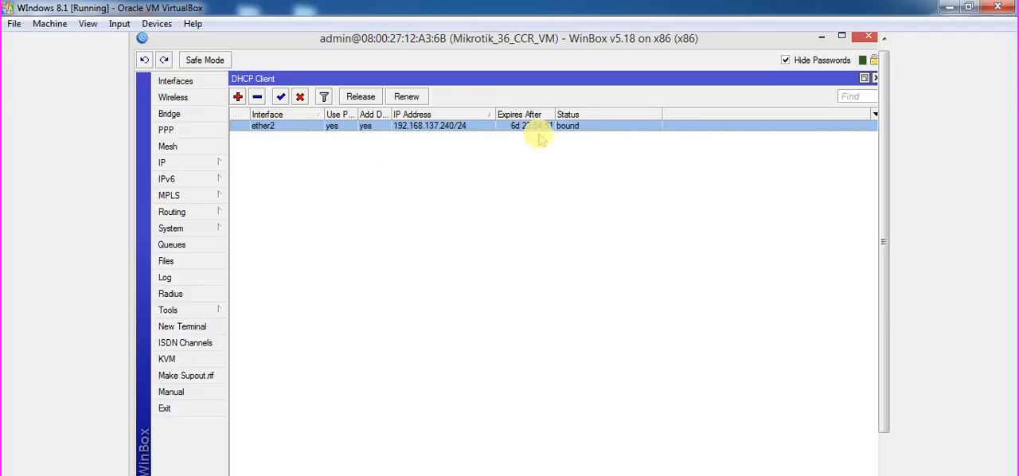
Check the addressing in the GNS3 topology, return to the Windows 8.1 virtual machine, and close the DHCP client list.
left_click(270, 475)
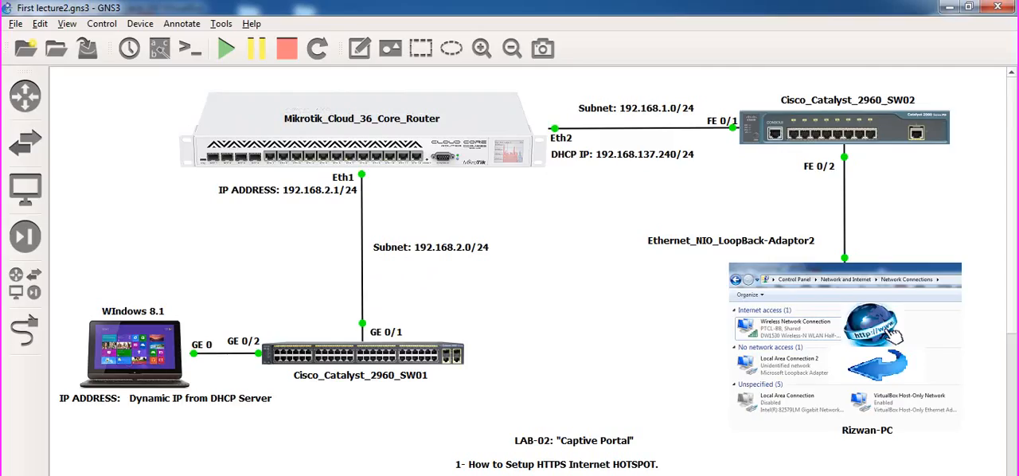
left_click(319, 475)
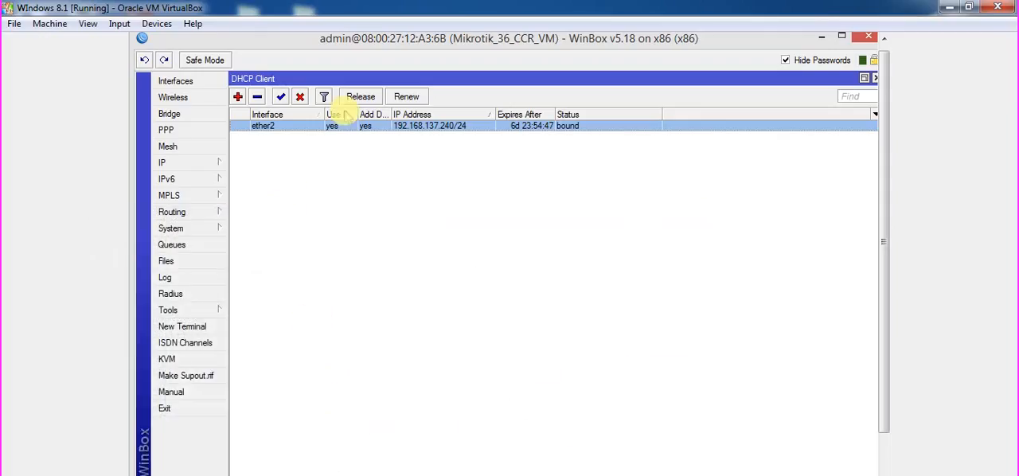
left_click(875, 78)
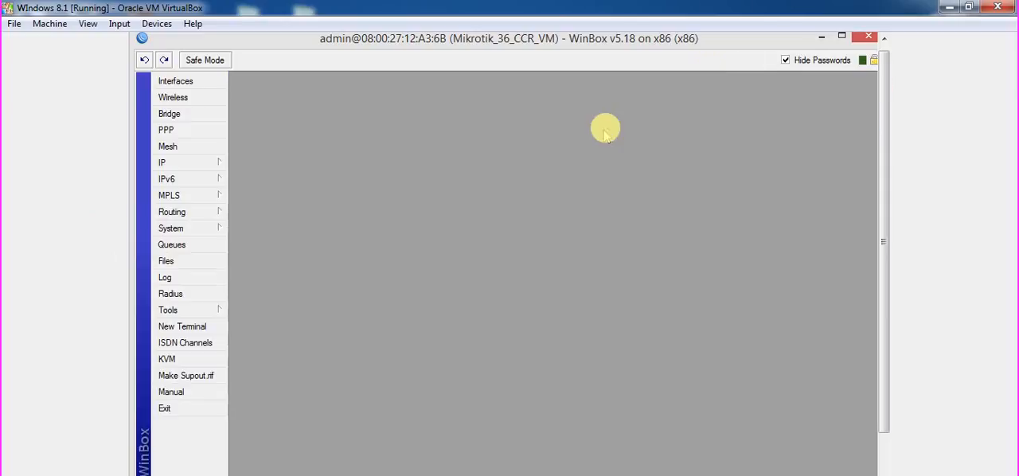
Test the router's internet connectivity by running ping 8.8.8.8 in a new terminal, and close the terminal.
left_click(188, 327)
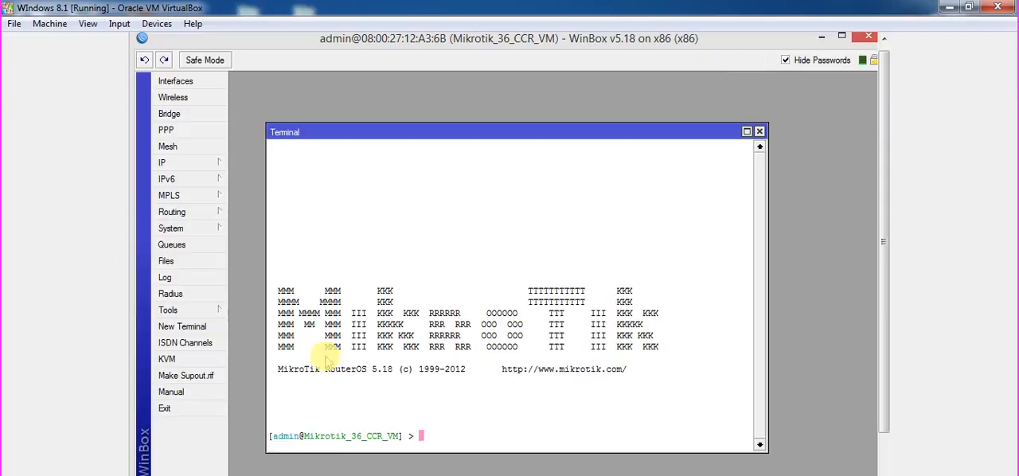
type("ping 8.8.8.8")
key("Return")
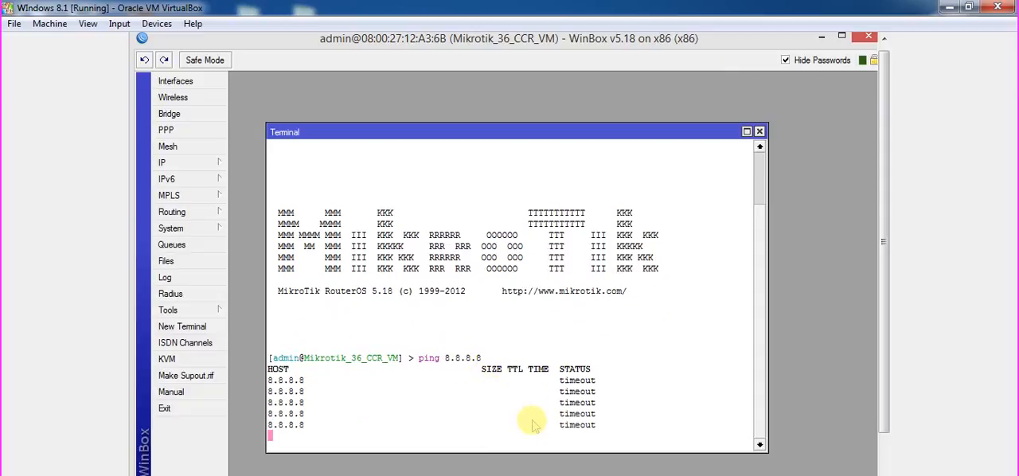
key("ctrl+c")
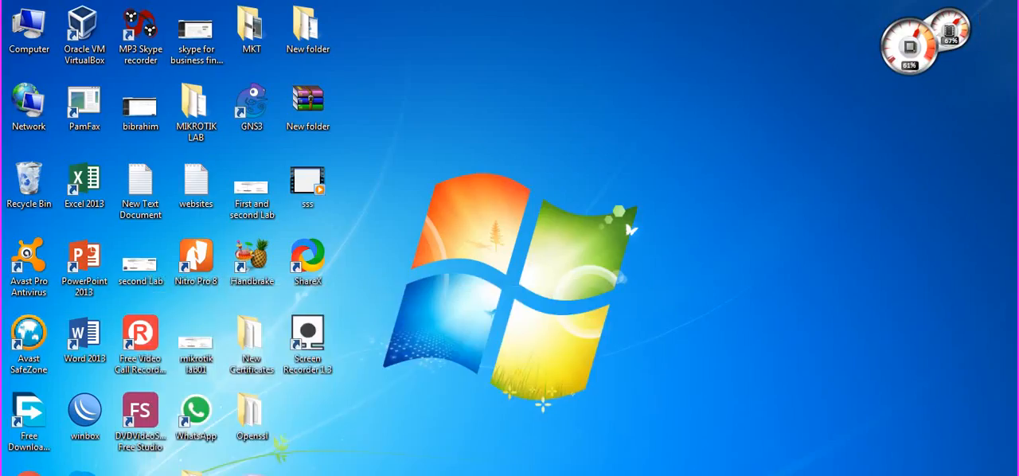
left_click(879, 404)
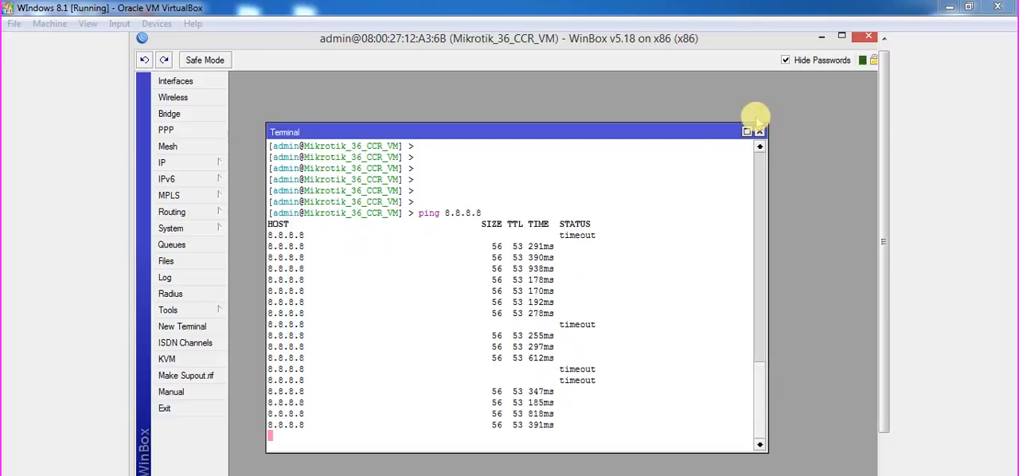
left_click(760, 132)
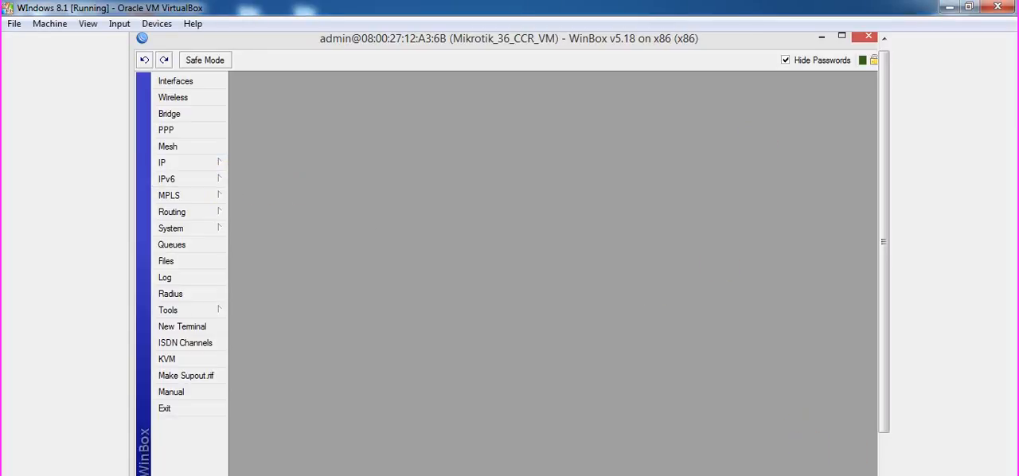
right_click(794, 475)
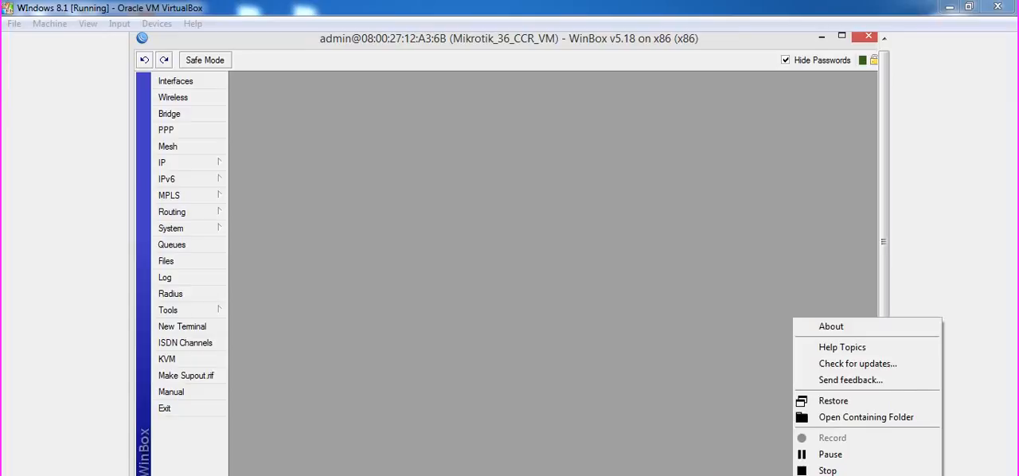
left_click(902, 455)
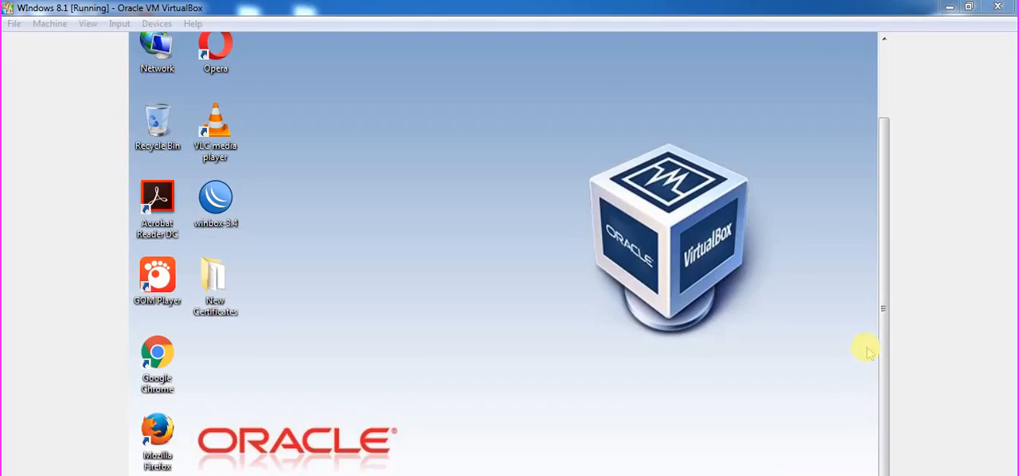
Review the IP addresses assigned to the router in its address list, and close the list.
mouse_move(884, 379)
left_mouse_down()
mouse_move(879, 311)
mouse_move(883, 375)
left_mouse_up()
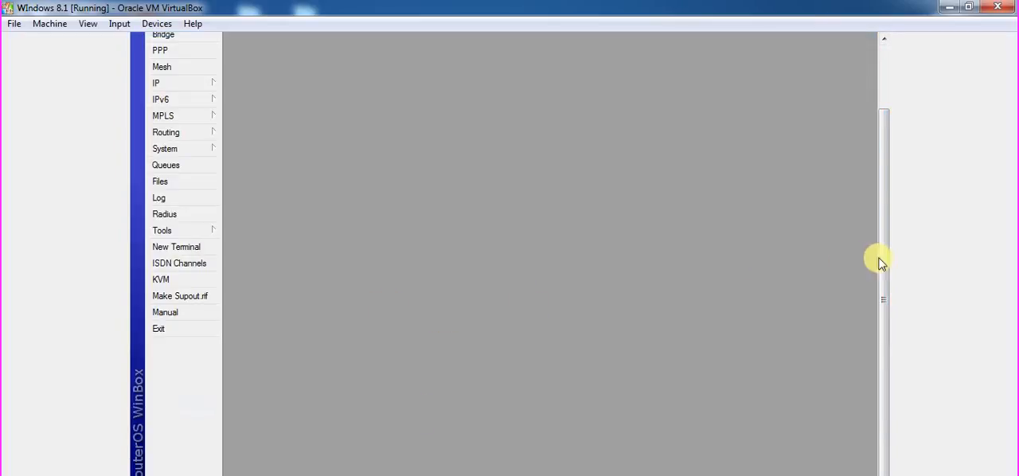
left_click_drag(882, 263, 863, 137)
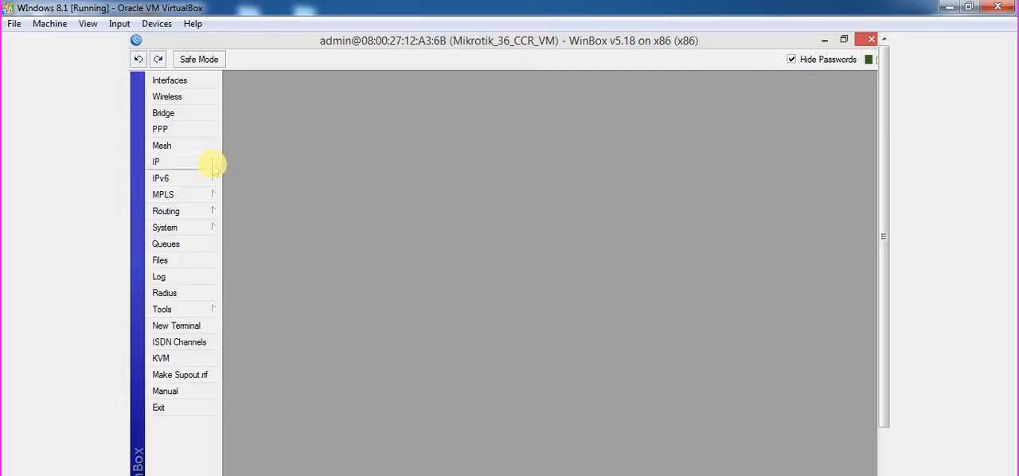
left_click(212, 164)
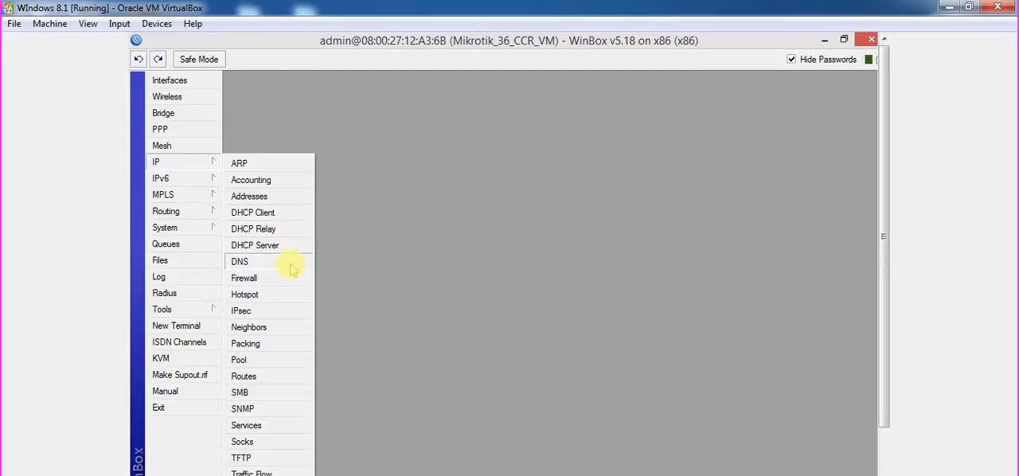
left_click(285, 197)
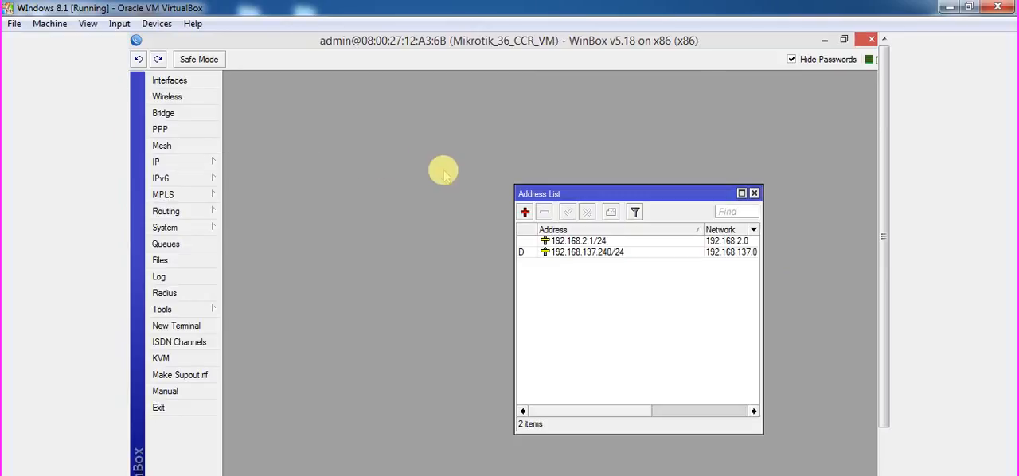
left_click(755, 194)
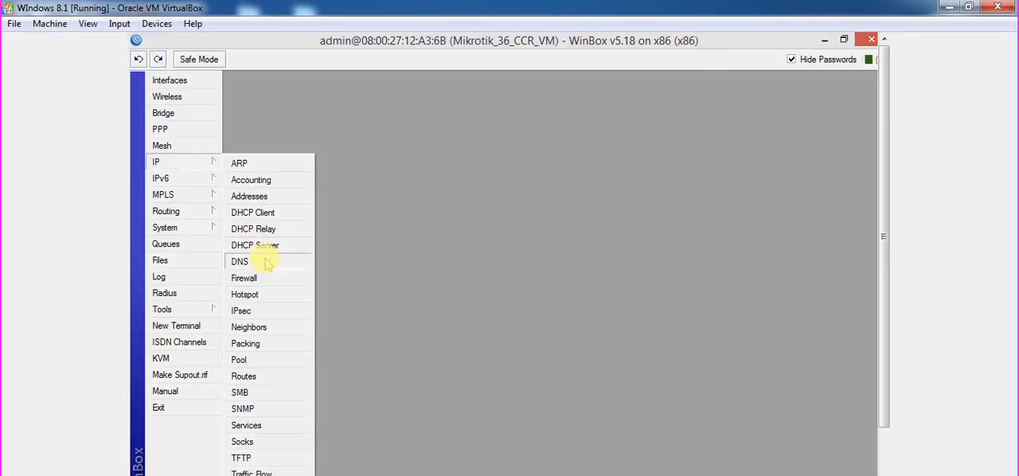
Check the router clock's time, date and time zone, and apply the settings with Asia/Karachi as the time zone.
mouse_move(199, 229)
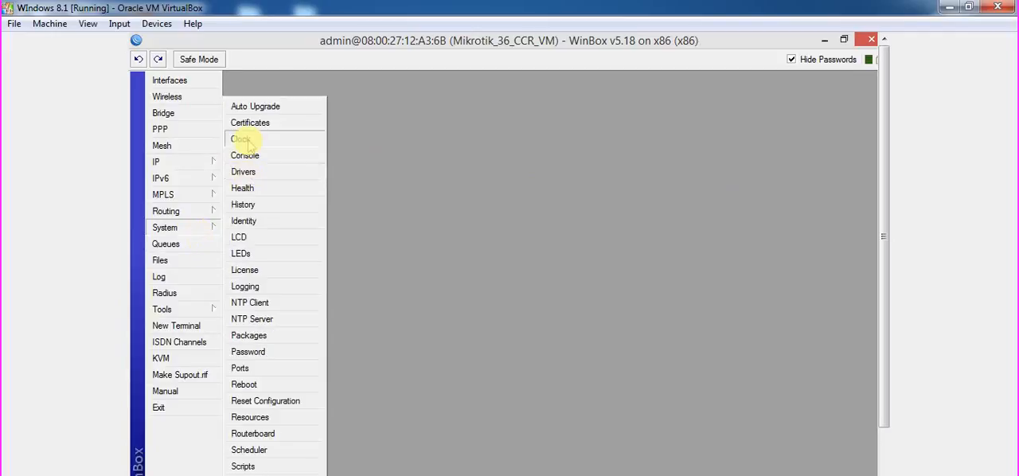
left_click(243, 139)
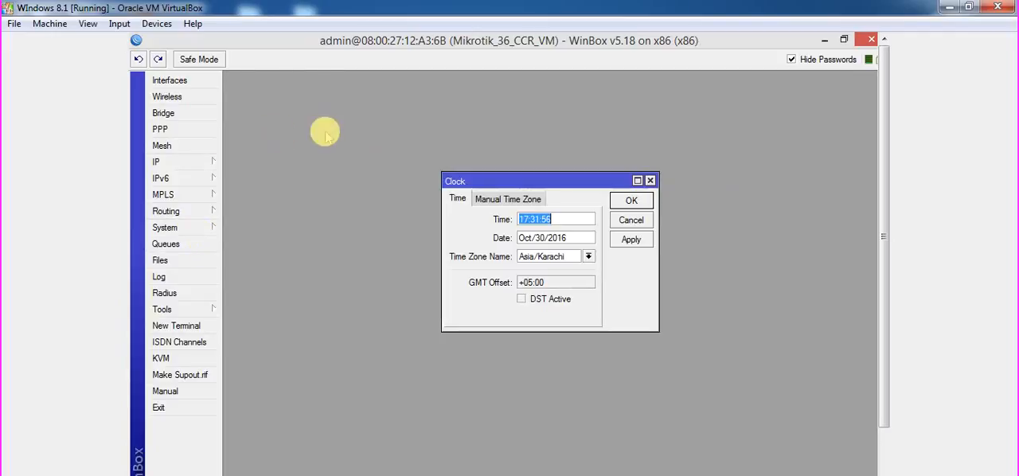
left_click(559, 219)
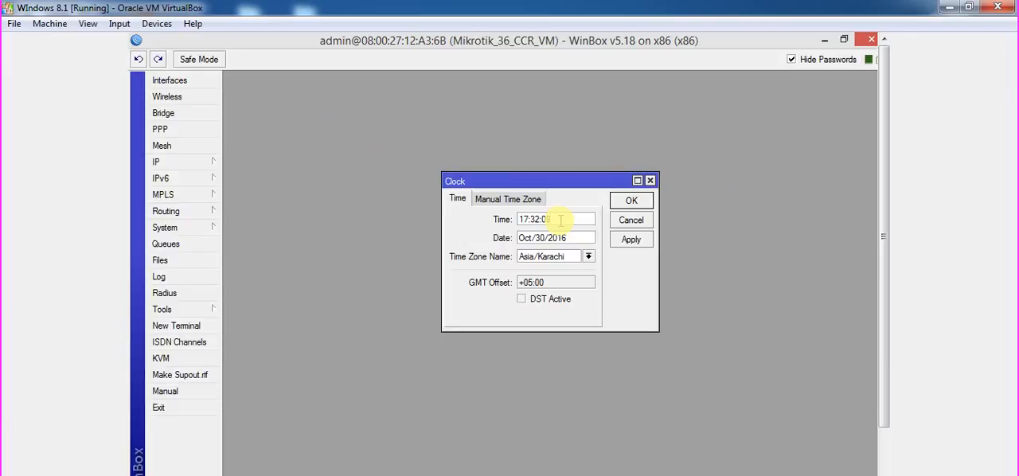
left_click(588, 258)
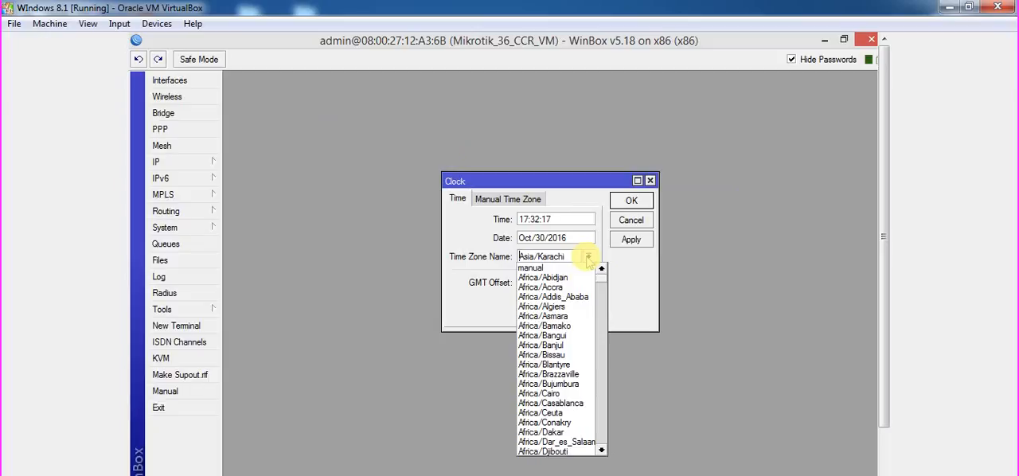
left_click(588, 259)
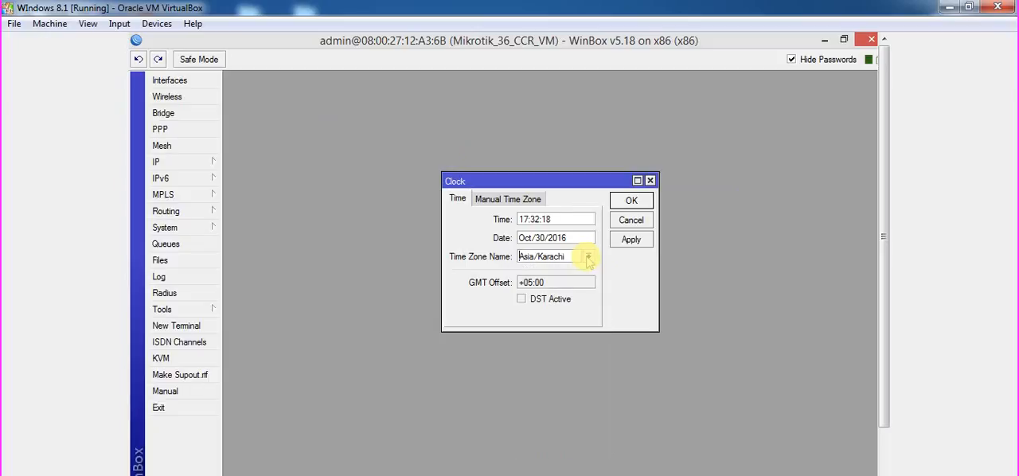
left_click(630, 239)
left_click(632, 201)
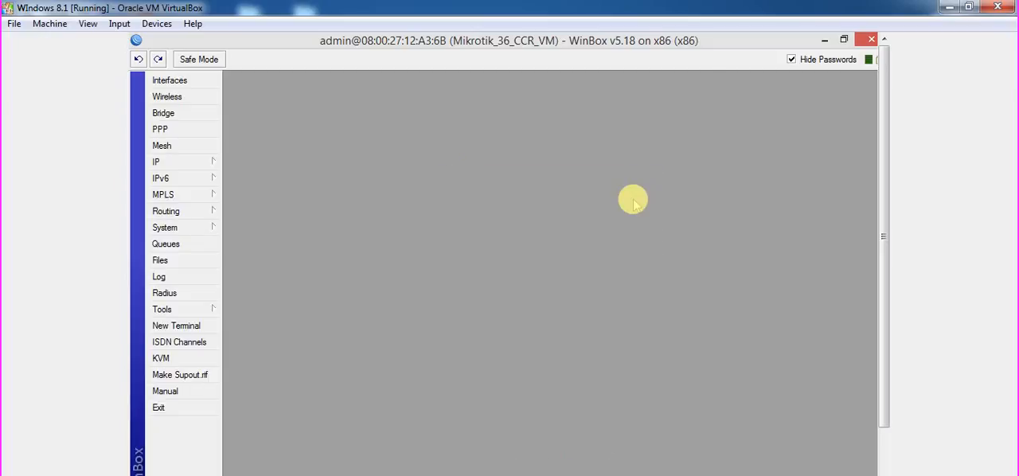
Enable Allow Remote Requests in the router's DNS settings, keeping 8.8.8.8 as the server.
left_click(208, 165)
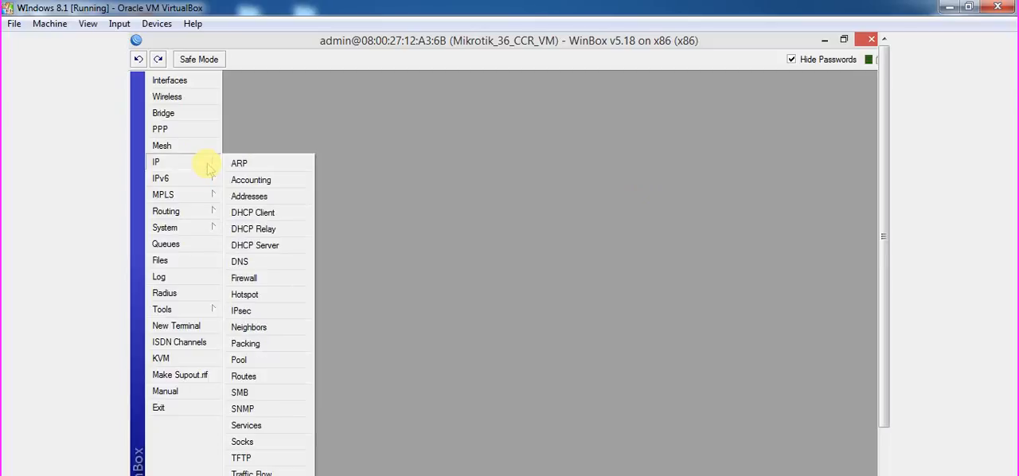
left_click(291, 263)
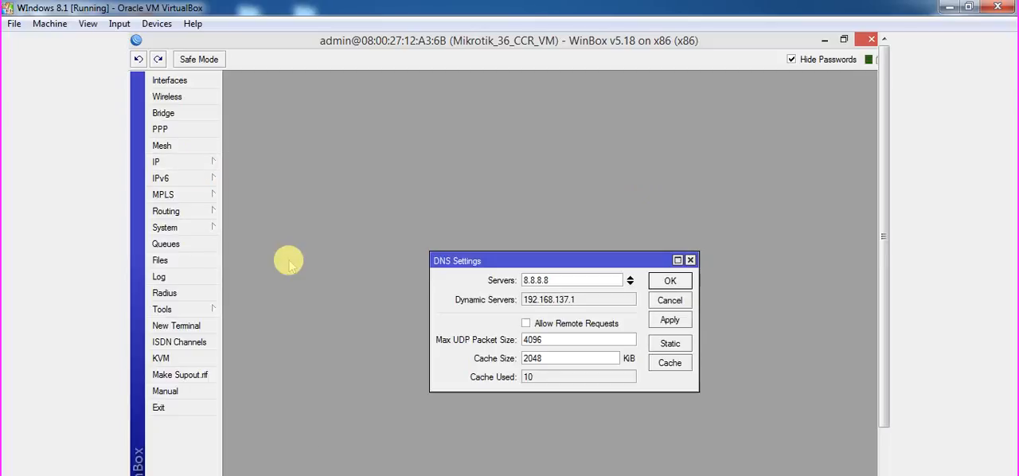
left_click(579, 326)
left_click_drag(567, 282, 479, 285)
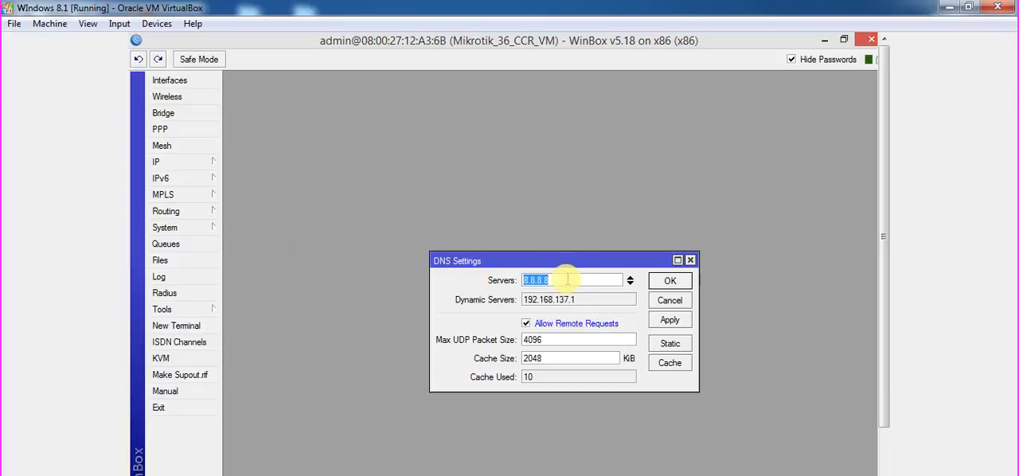
left_click(682, 345)
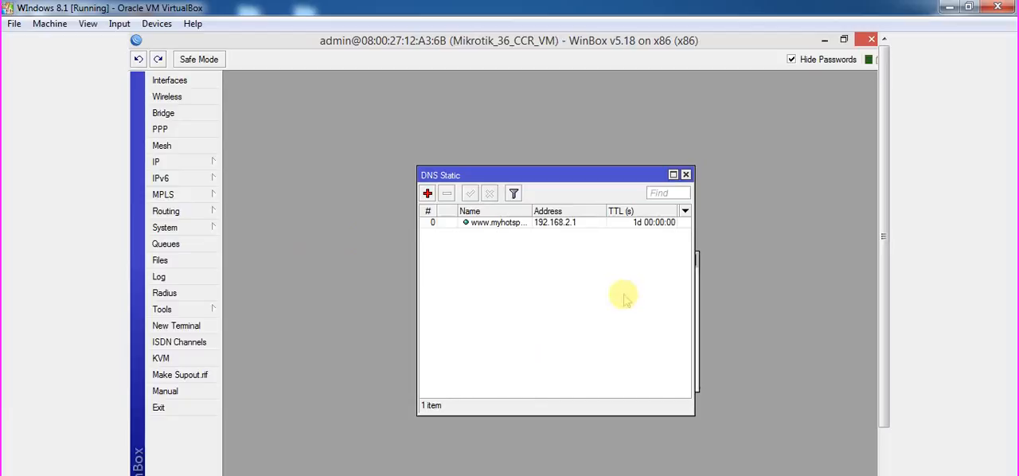
double_click(541, 227)
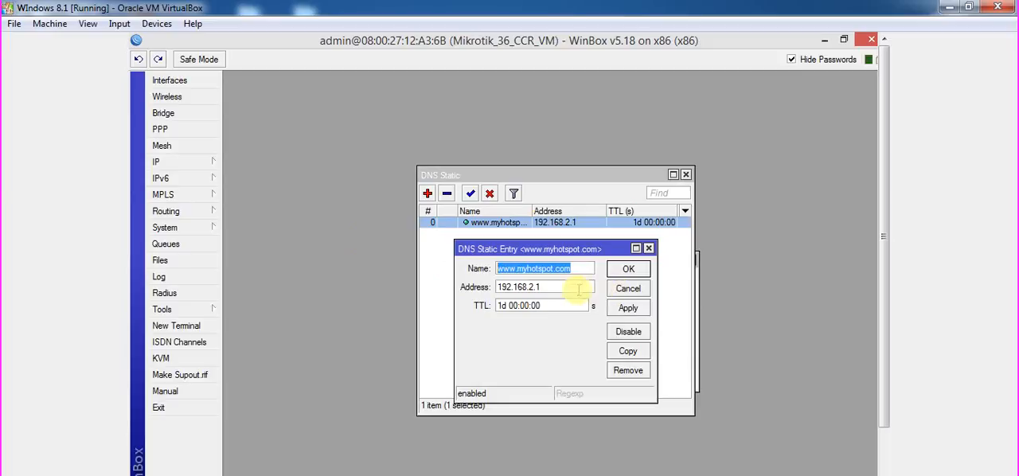
double_click(545, 285)
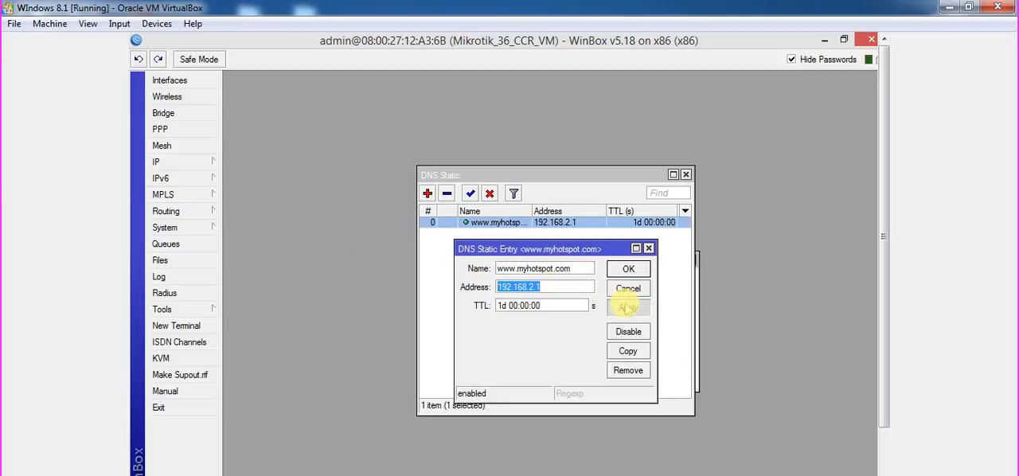
left_click(629, 271)
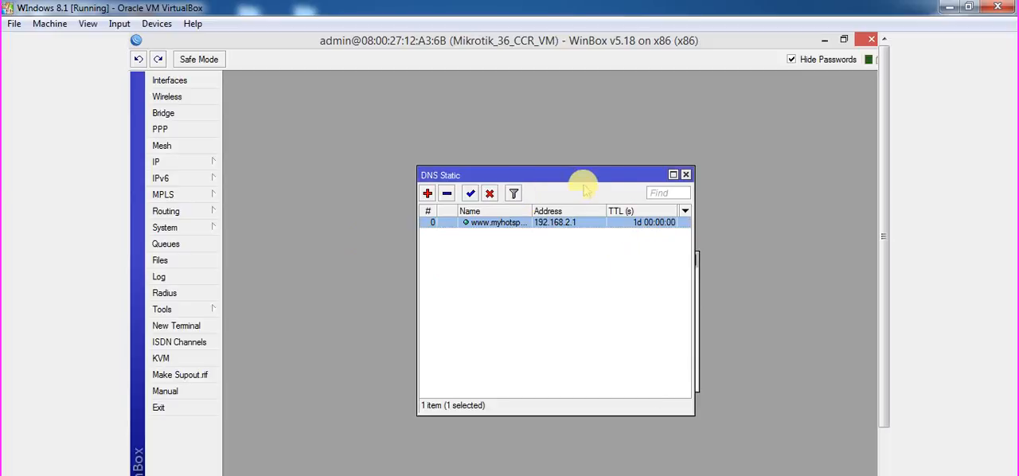
left_click(687, 175)
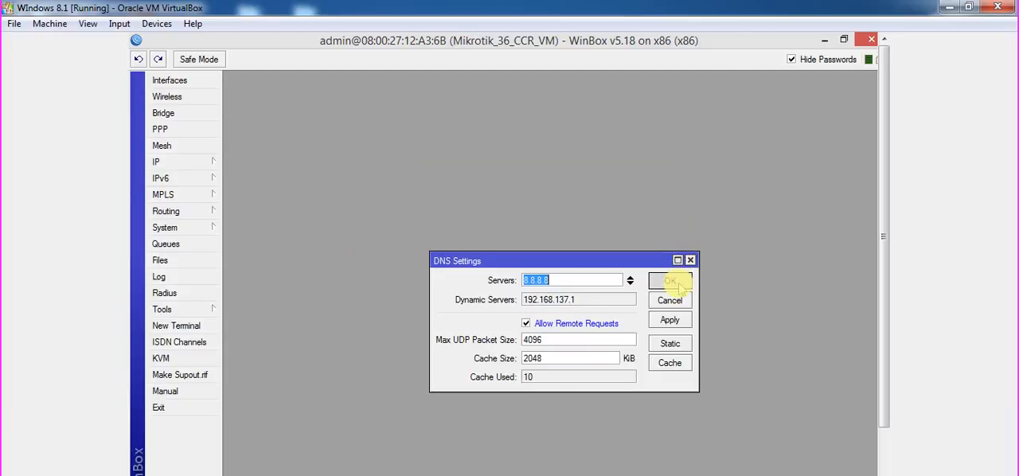
left_click(673, 275)
Review the router's firewall NAT rules and close the firewall window.
left_click(185, 163)
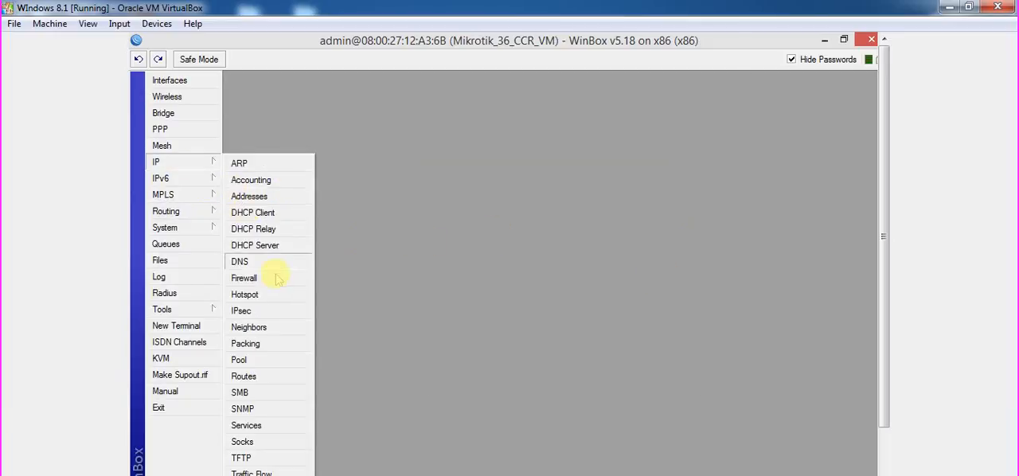
left_click(244, 278)
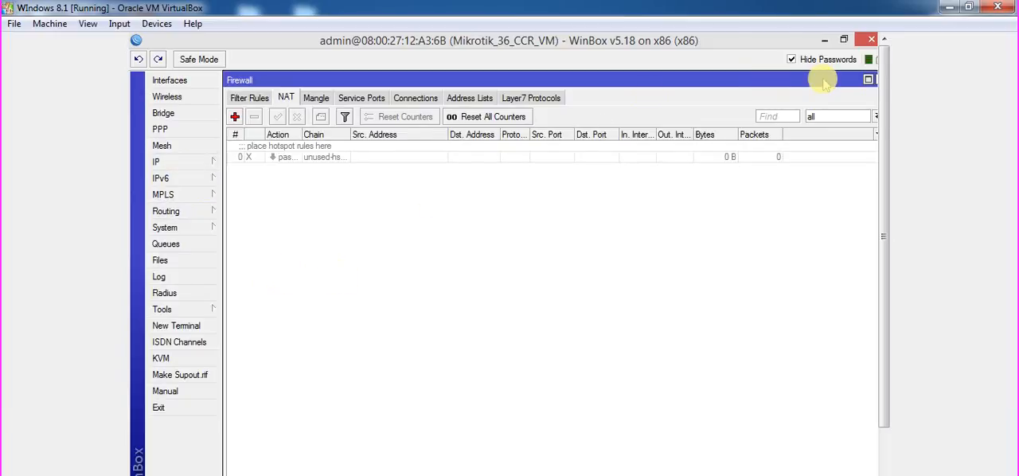
left_click(870, 77)
left_click(827, 89)
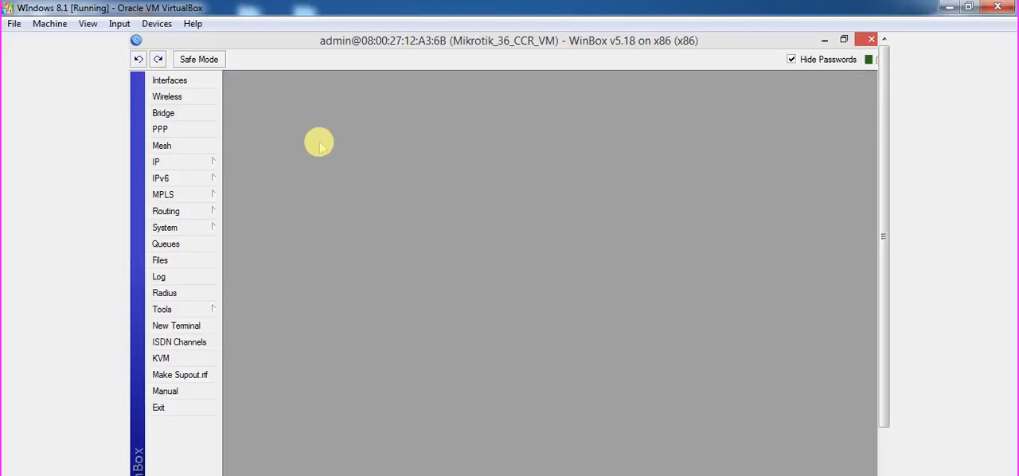
Start the hotspot setup on interface ether1 with local network address 192.168.2.1/24 and Masquerade Network enabled.
left_click(222, 161)
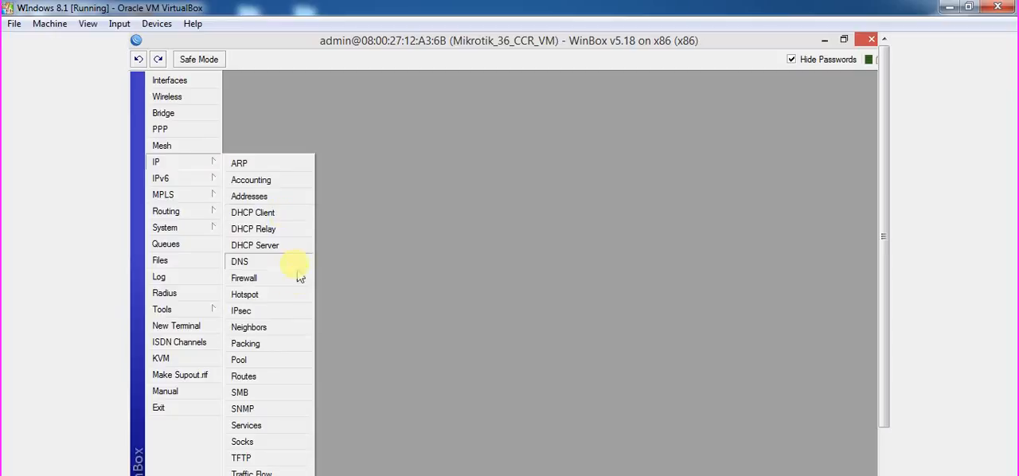
left_click(299, 291)
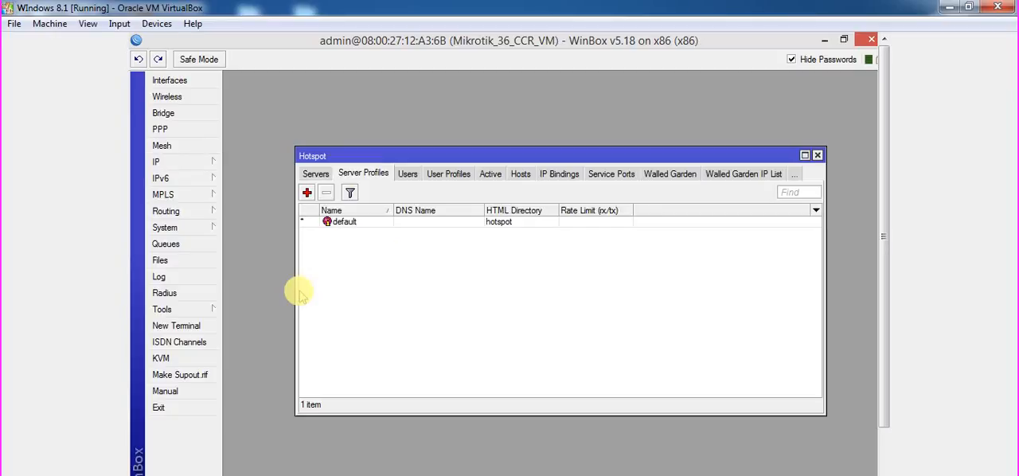
left_click(316, 175)
left_click(496, 193)
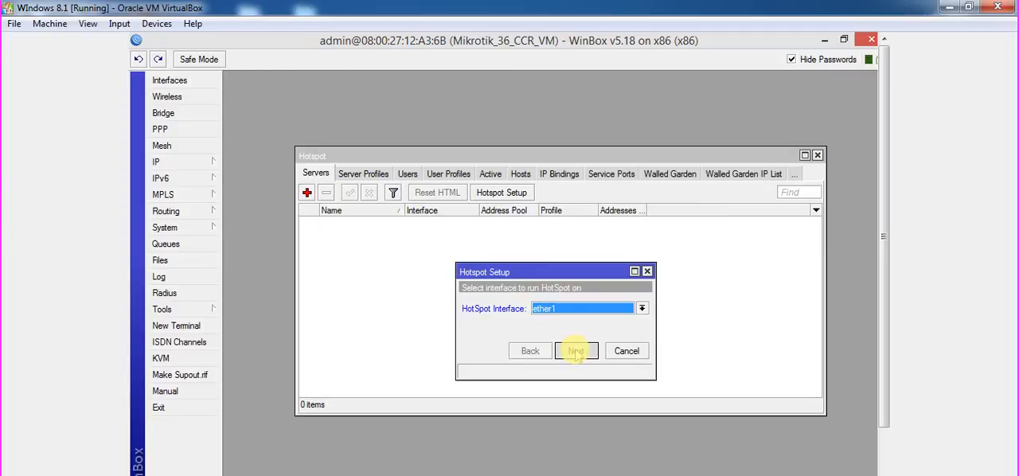
left_click(577, 353)
left_click(609, 309)
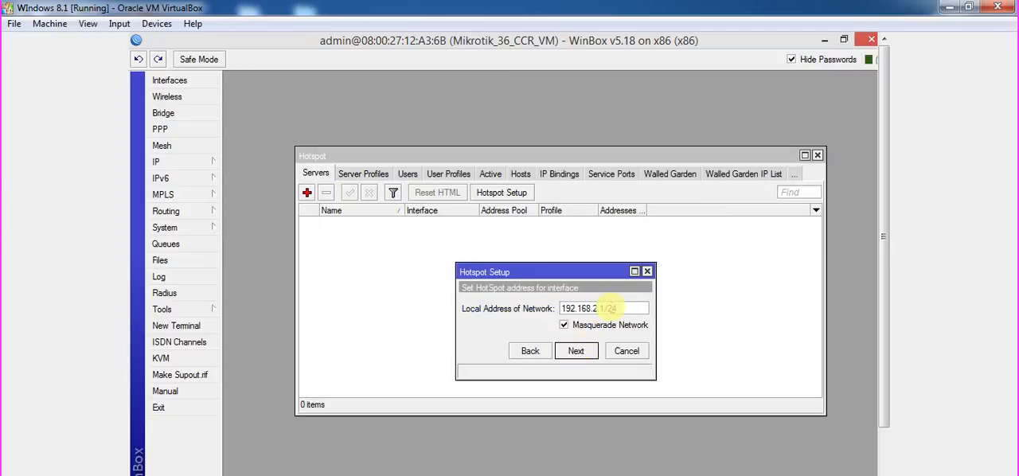
left_click(583, 352)
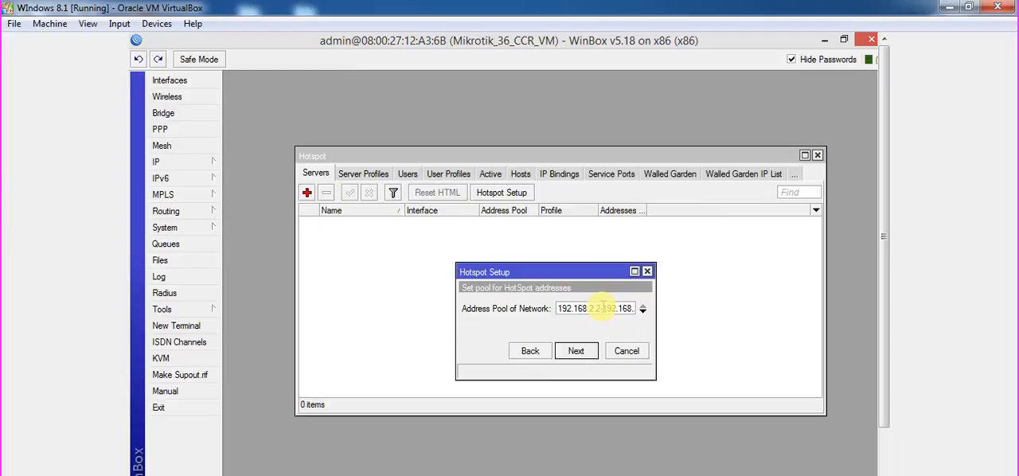
Check the full hotspot address pool range and accept 192.168.2.2-192.168.2.254.
left_click_drag(627, 308, 635, 310)
left_click(623, 309)
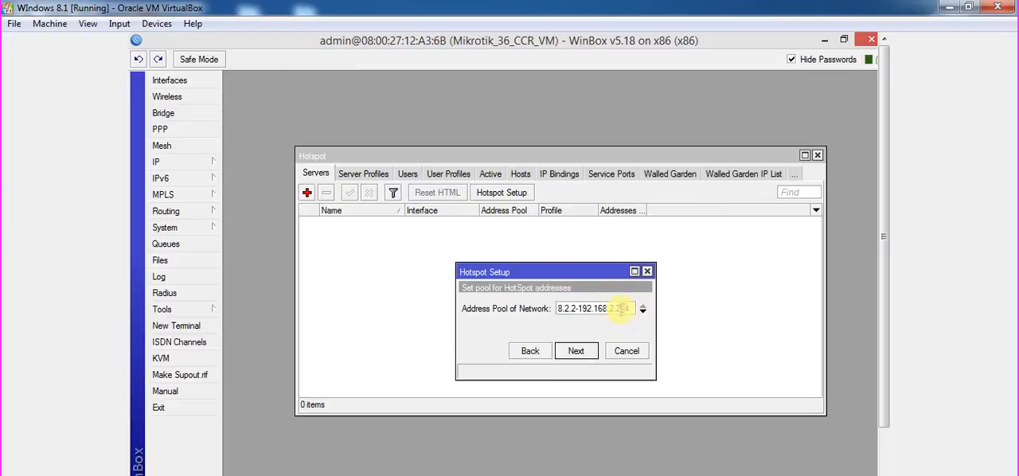
left_click_drag(631, 309, 614, 307)
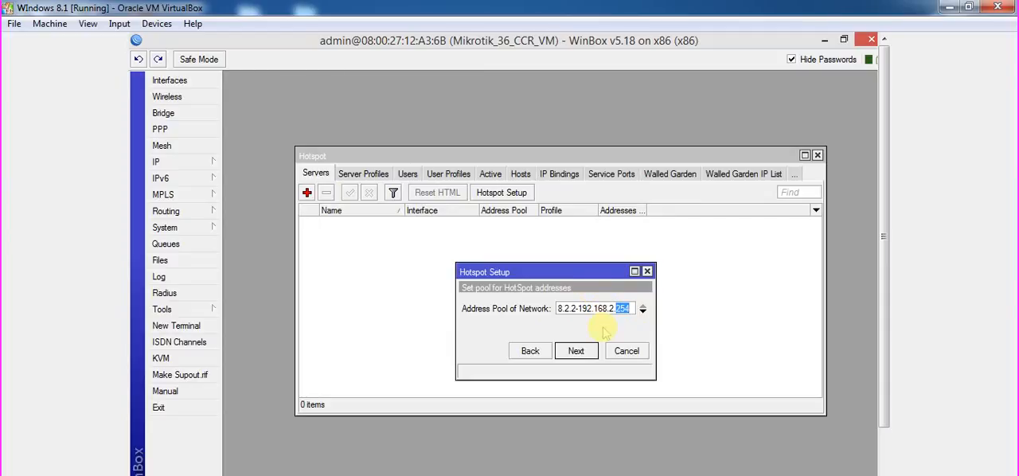
left_click(581, 351)
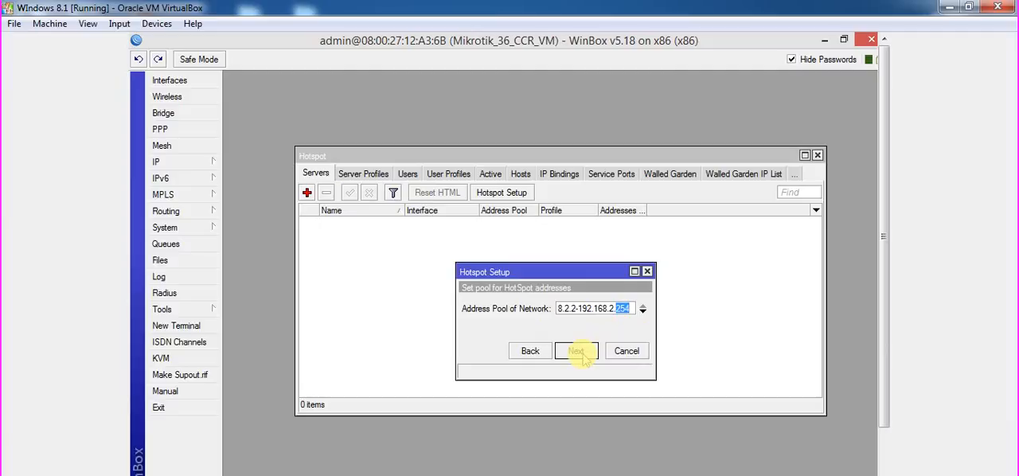
Leave the hotspot SSL certificate at none and keep the SMTP server address at 0.0.0.0.
left_click(589, 311)
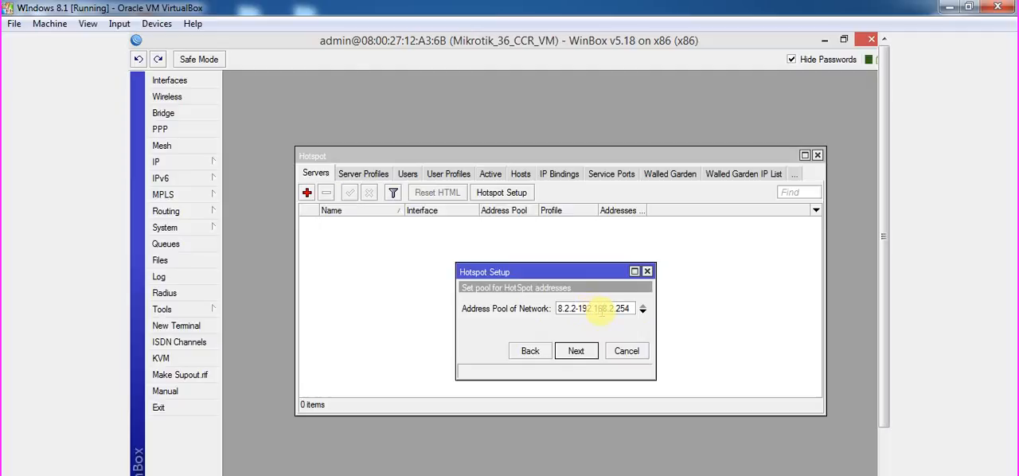
left_click(578, 357)
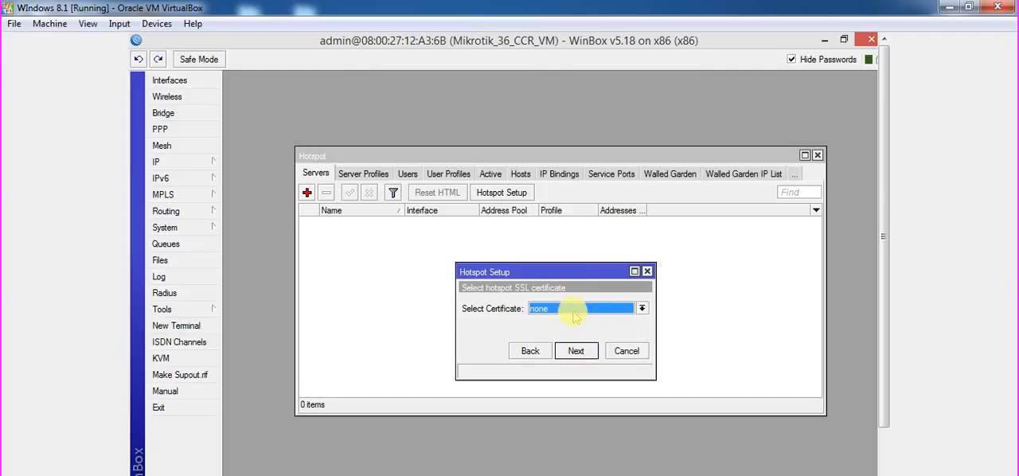
left_click(575, 317)
left_click(575, 329)
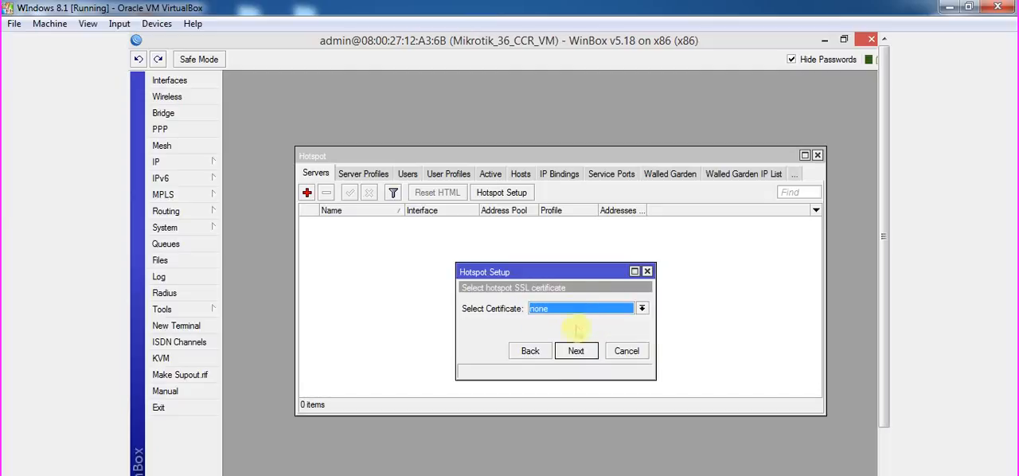
left_click(579, 351)
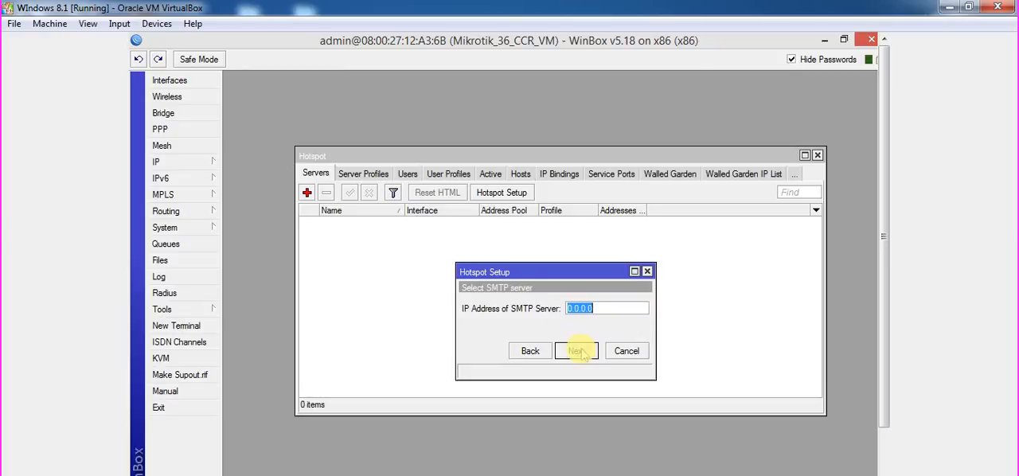
left_click(580, 351)
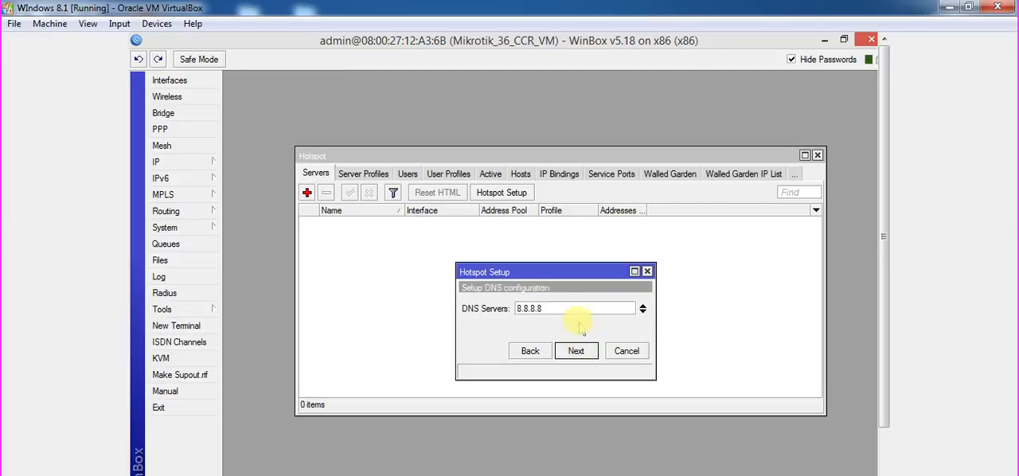
left_click(579, 351)
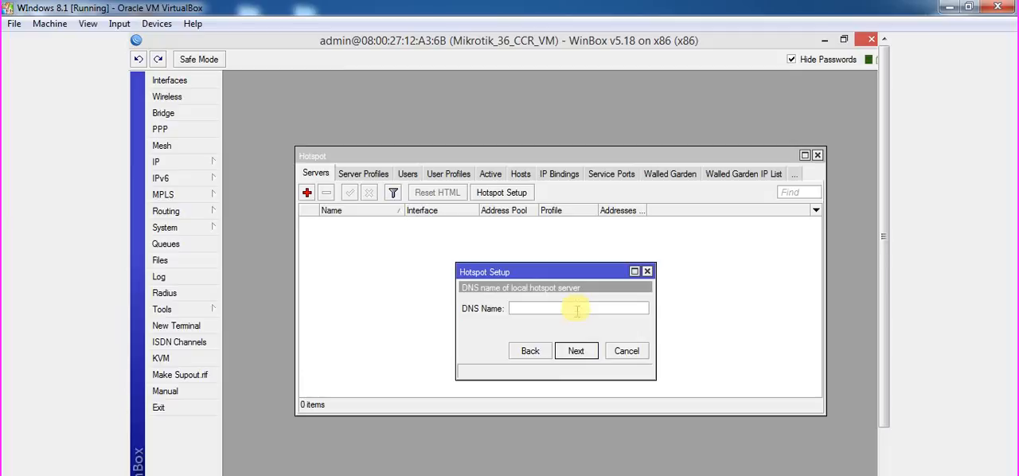
type("www.myhotspot.com")
left_click(587, 351)
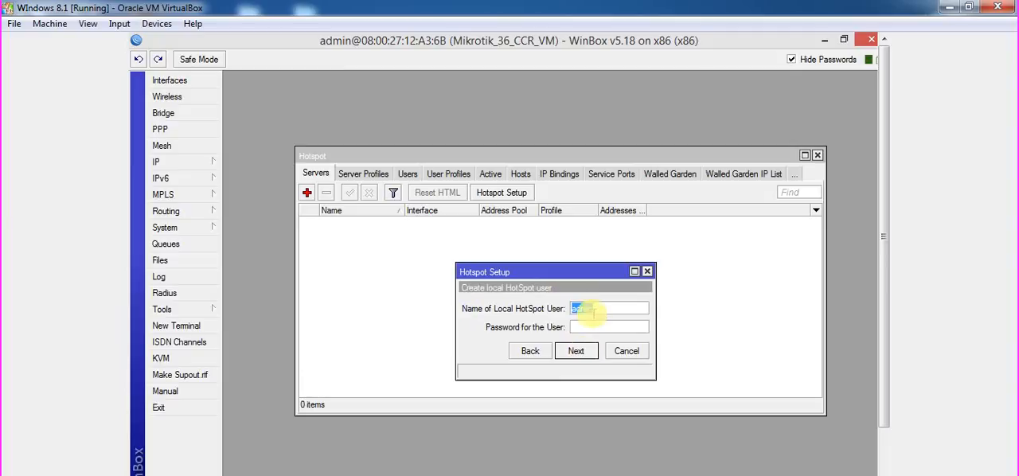
Create the local hotspot user user1, enter the user's password, and finish the hotspot setup.
type("user1")
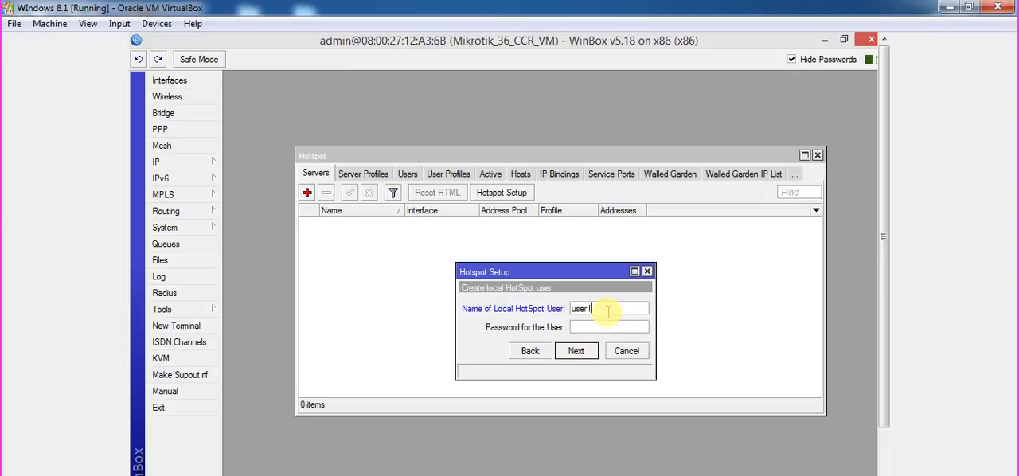
type("123")
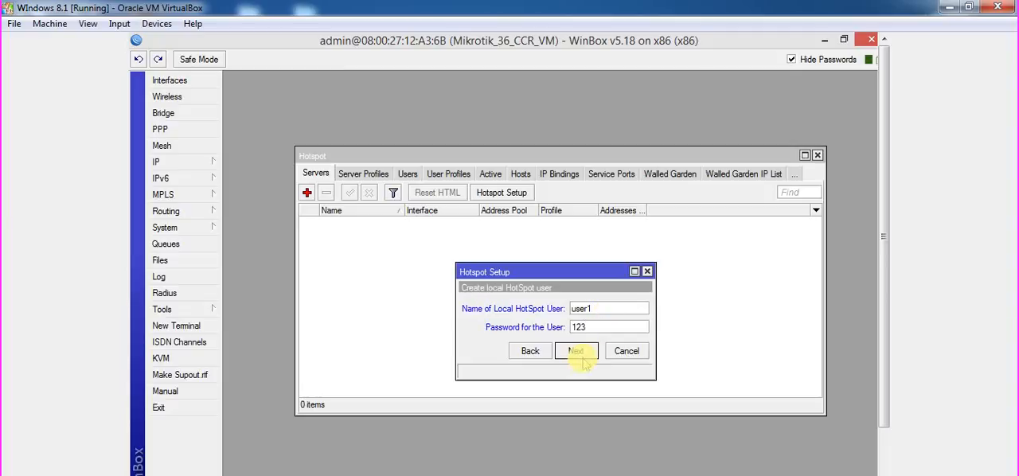
left_click(580, 354)
left_click(564, 331)
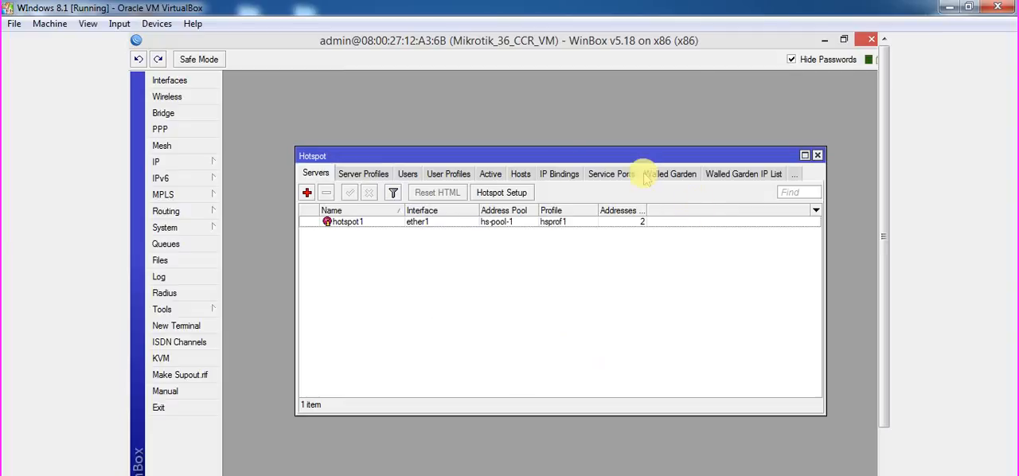
In server profile hsprof1, replace HTTP CHAP login with HTTPS, leave the SSL certificate at none, save and close the hotspot window.
left_click(363, 174)
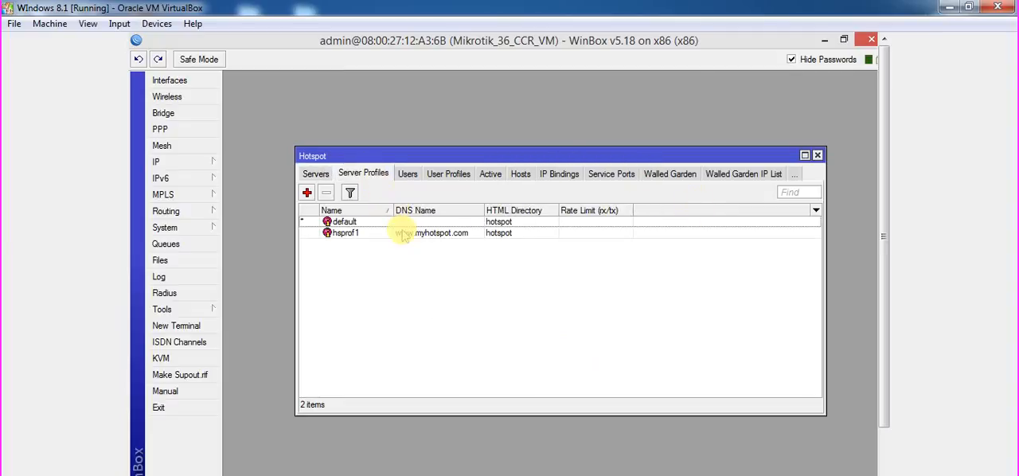
double_click(404, 232)
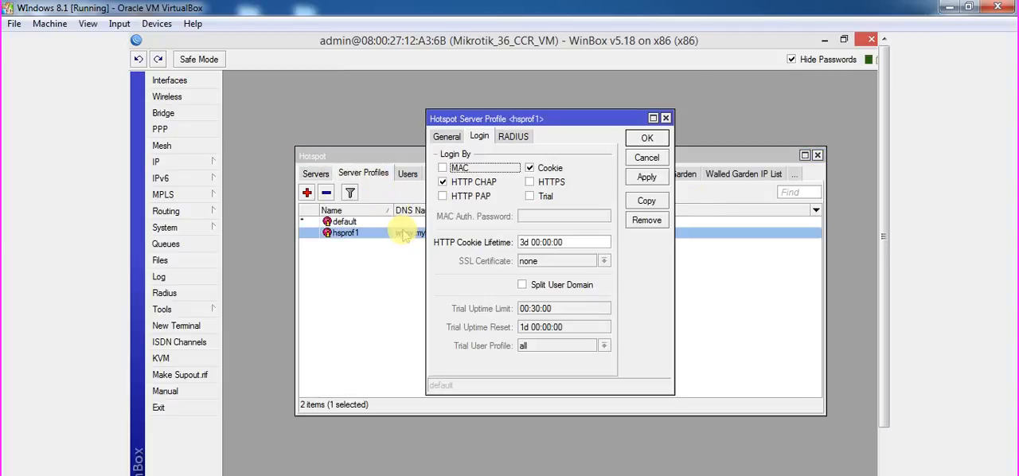
left_click(486, 181)
left_click(530, 182)
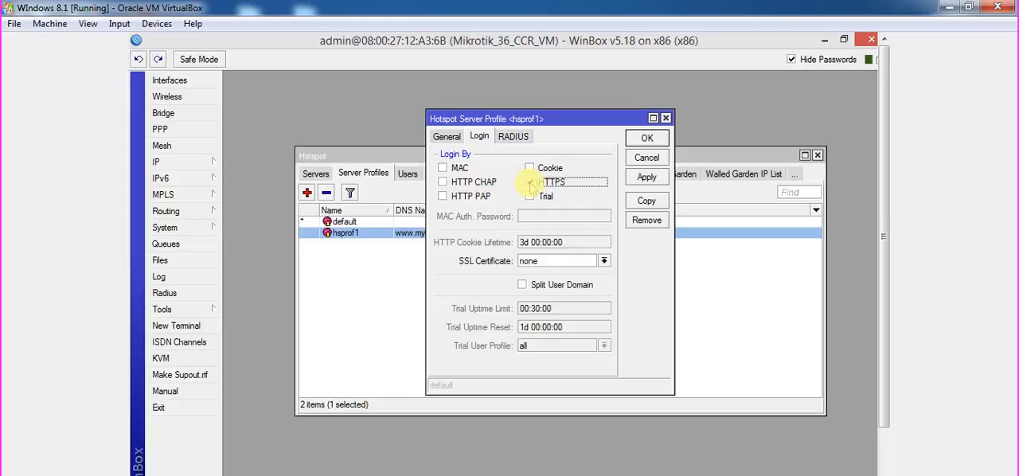
left_click(559, 261)
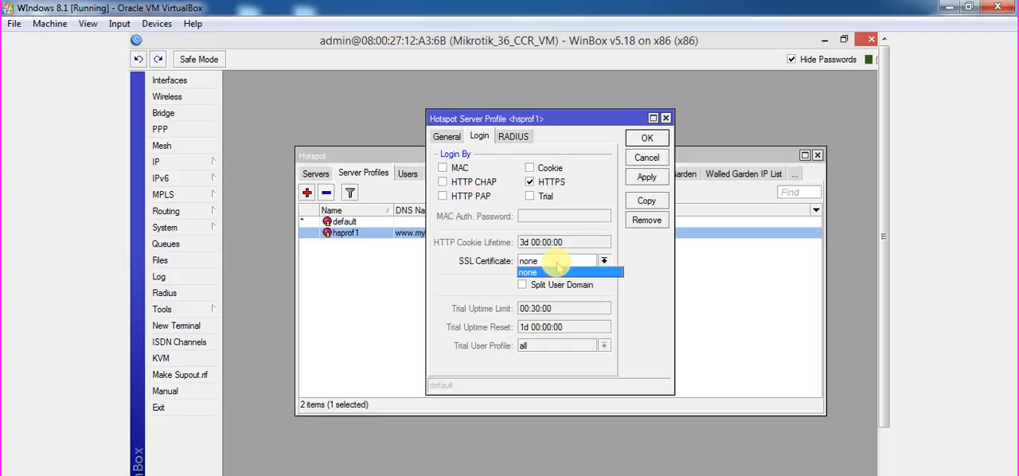
left_click(646, 177)
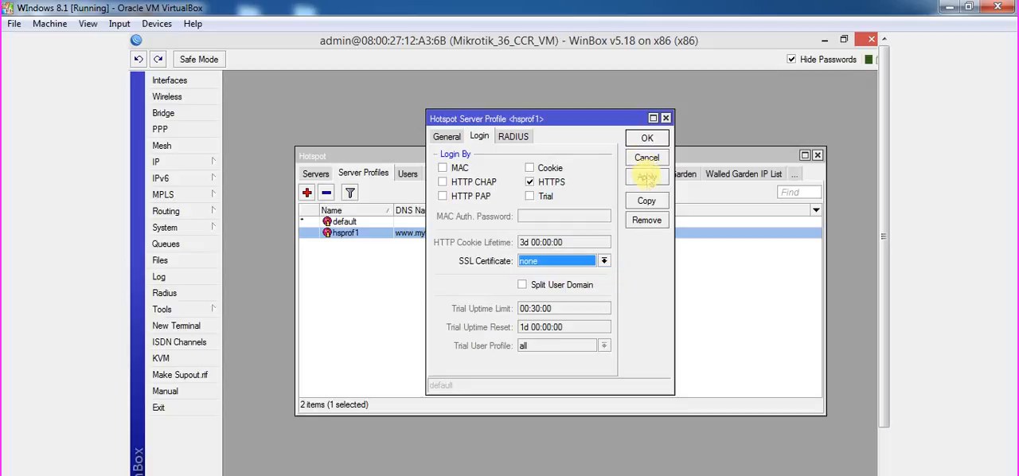
left_click(647, 139)
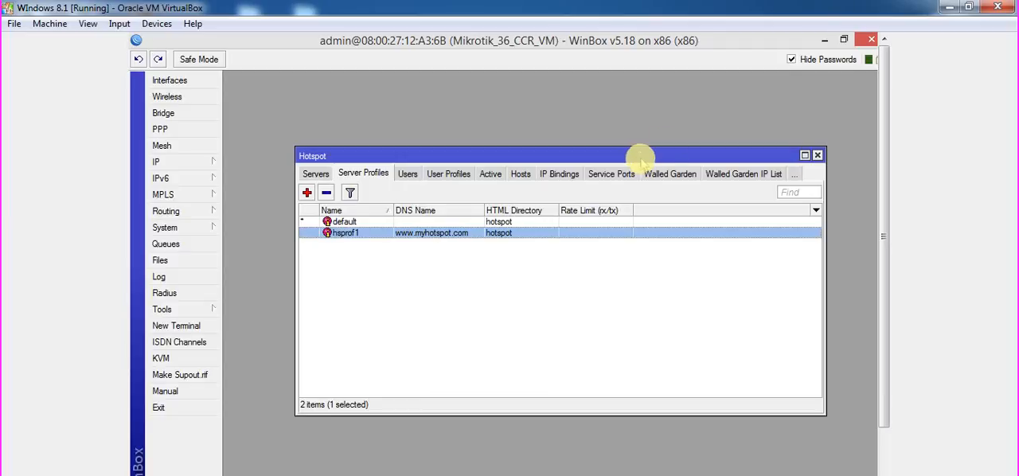
left_click(818, 155)
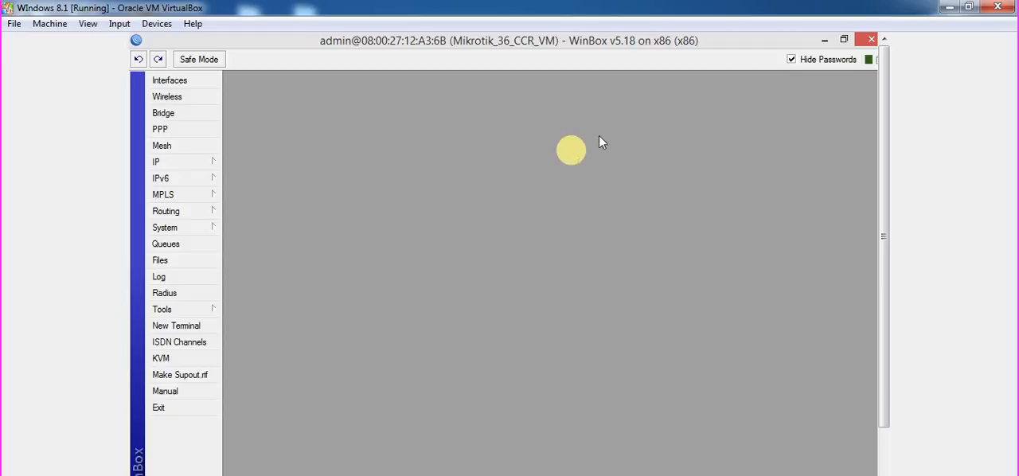
left_click(205, 166)
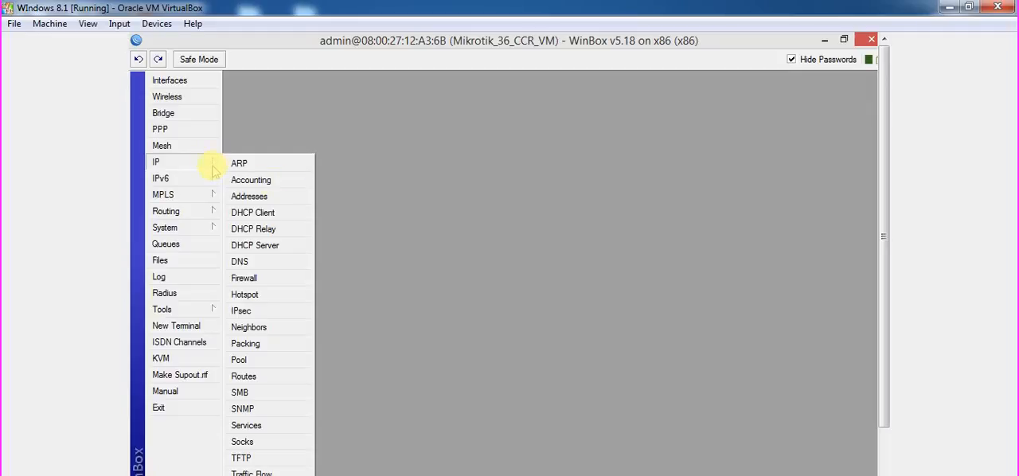
left_click(430, 179)
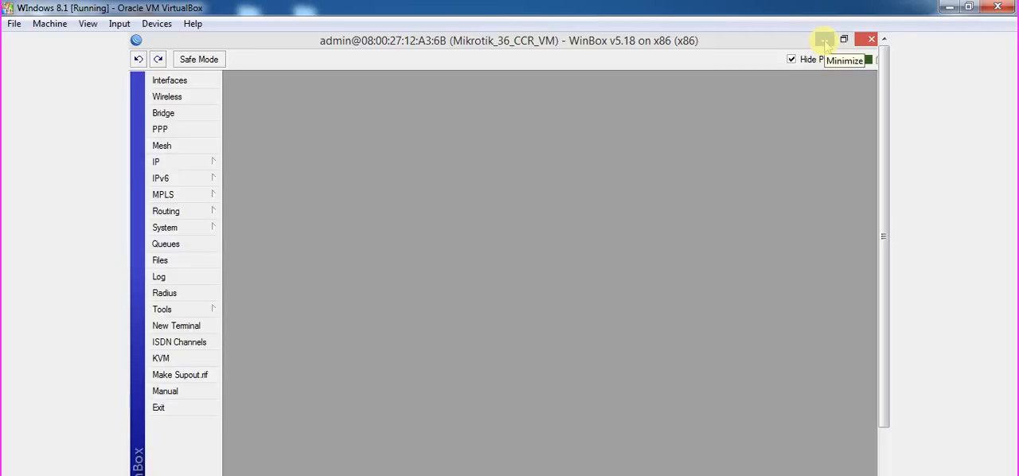
Minimize WinBox and the virtual machine, close the Network Connections window, and switch to the OpenSSL console.
left_click(824, 39)
left_click(948, 7)
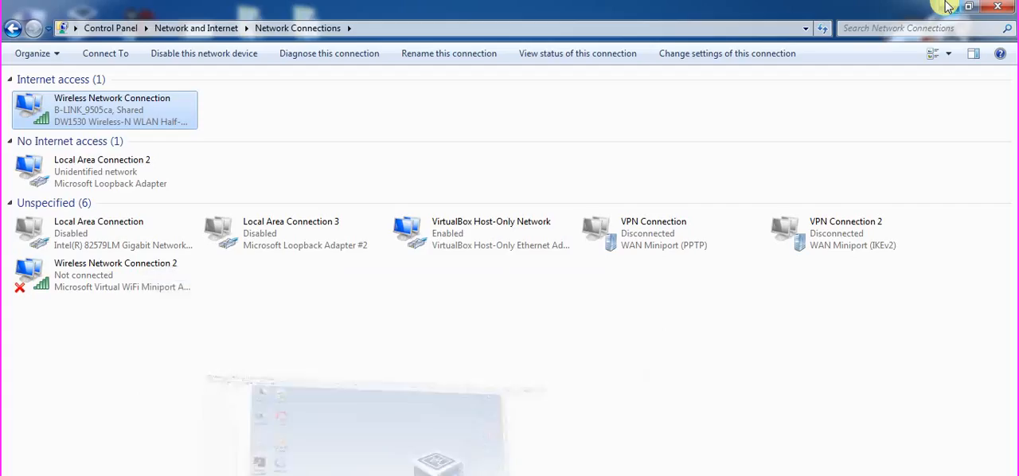
left_click(998, 6)
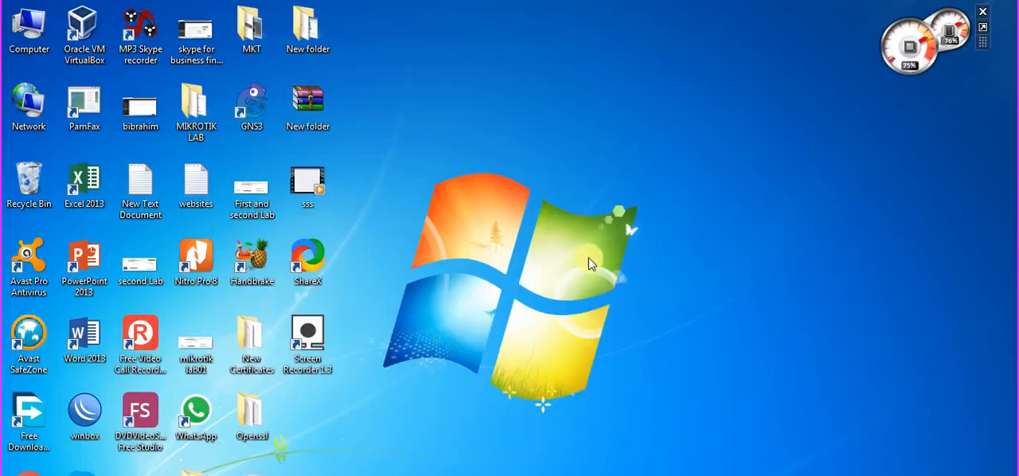
left_click(434, 475)
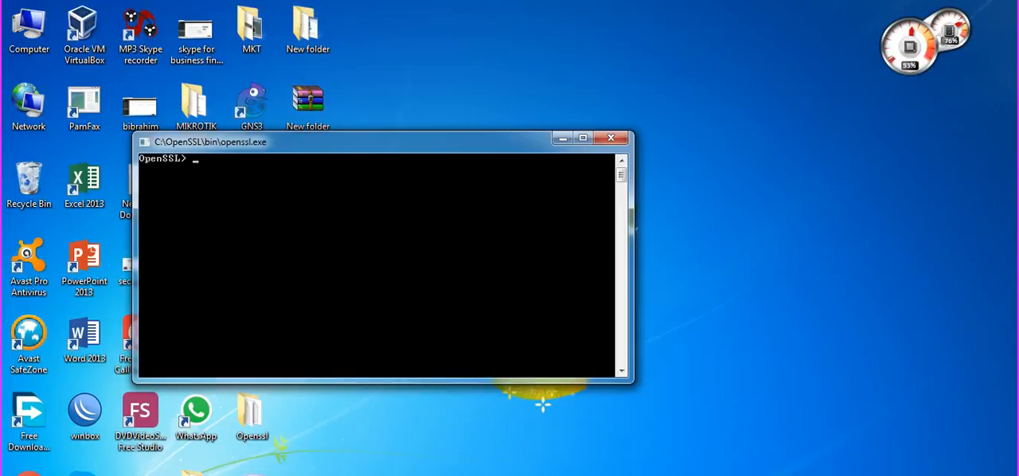
Locate the openssl application in C:\OpenSSL\bin, check its launch options, and return to the OpenSSL console.
left_click(131, 475)
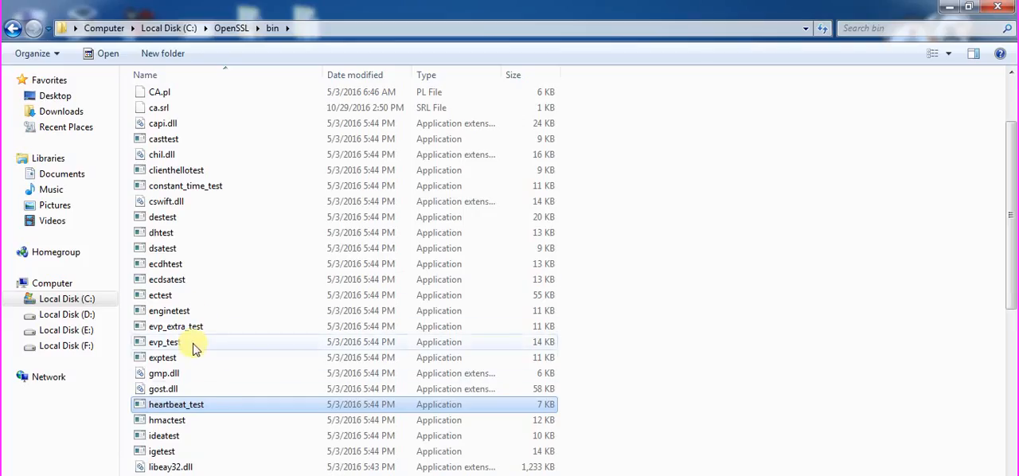
left_click(193, 265)
key("o")
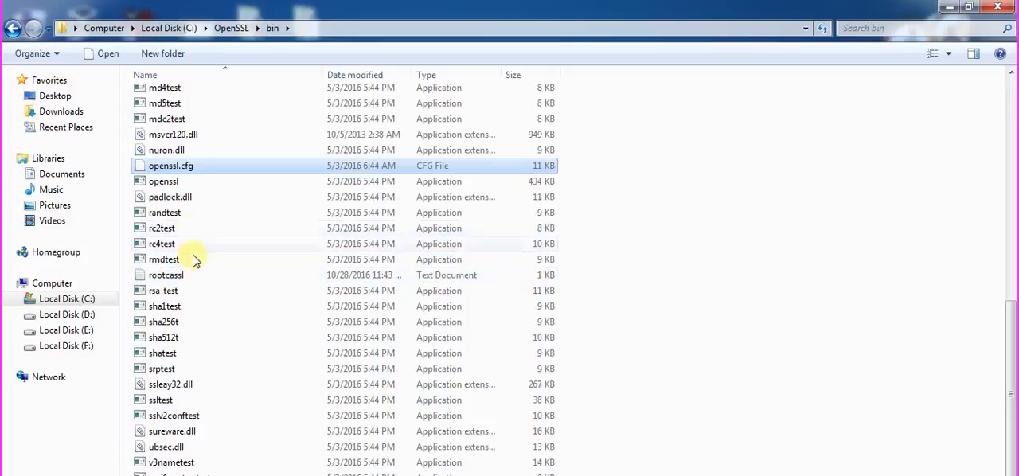
left_click(183, 182)
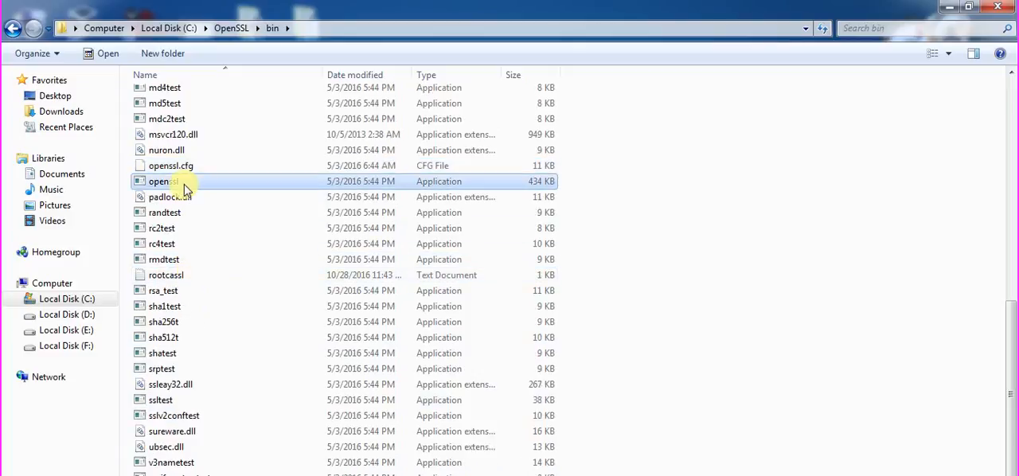
right_click(185, 189)
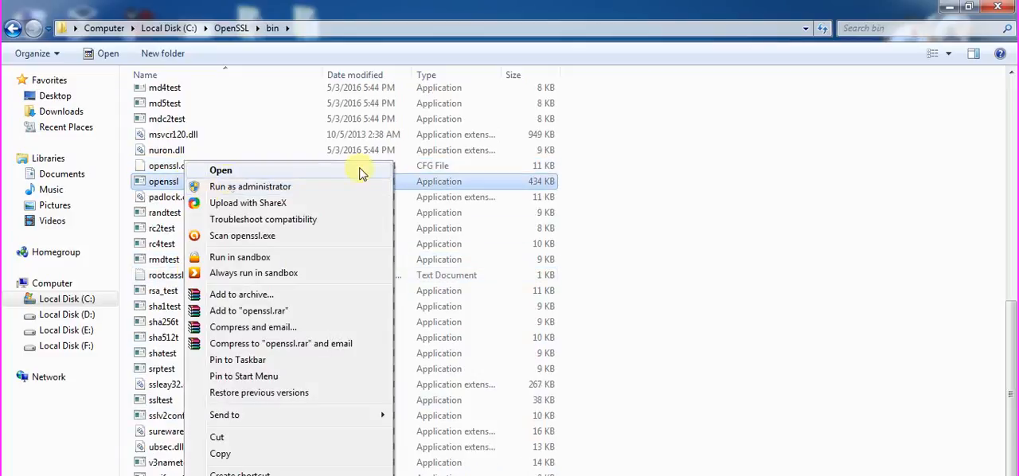
left_click(830, 120)
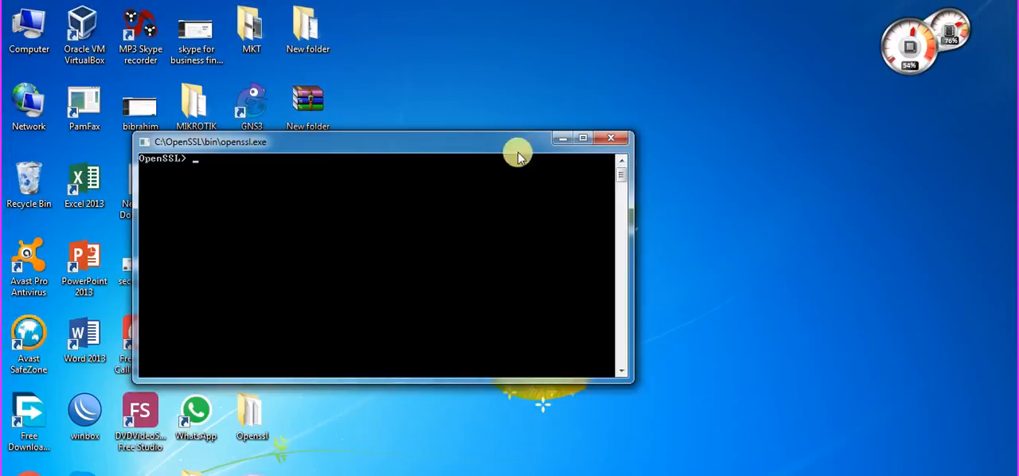
right_click(942, 475)
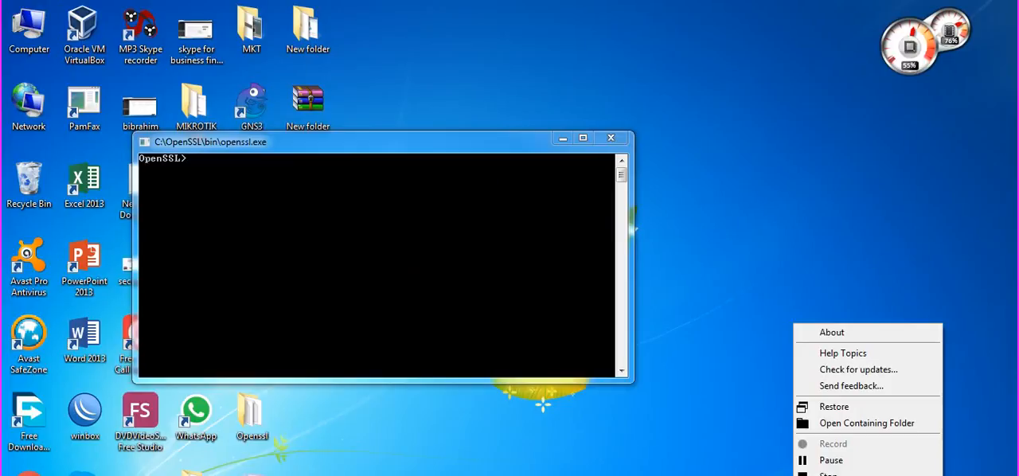
left_click(916, 462)
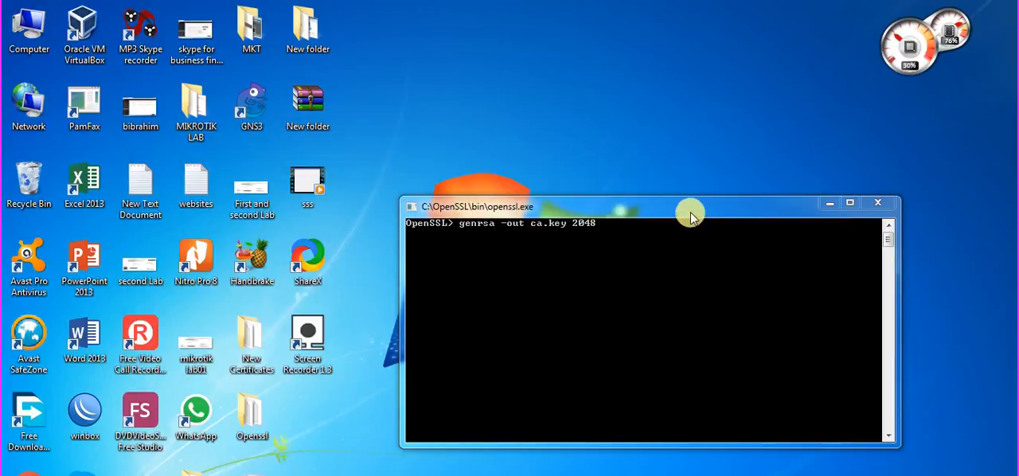
Generate a 2048-bit RSA private key as ca.key with genrsa.
left_click(689, 212)
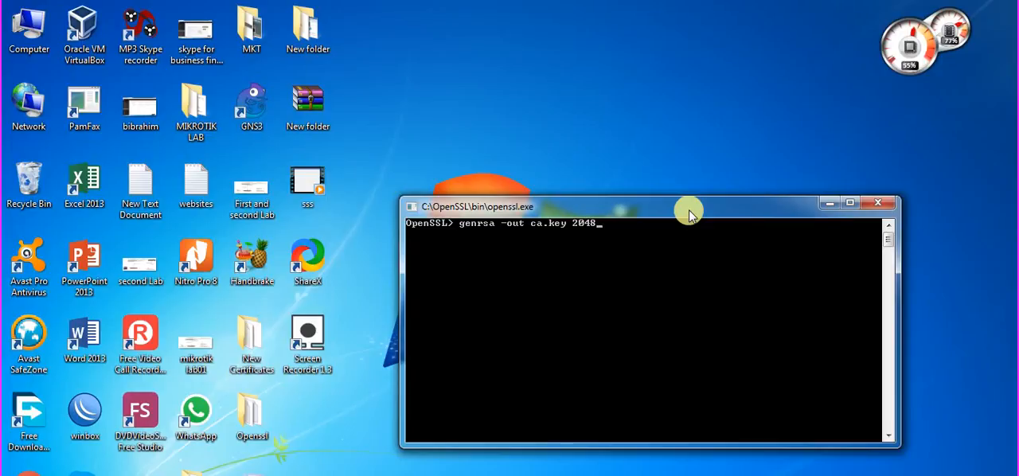
key("Return")
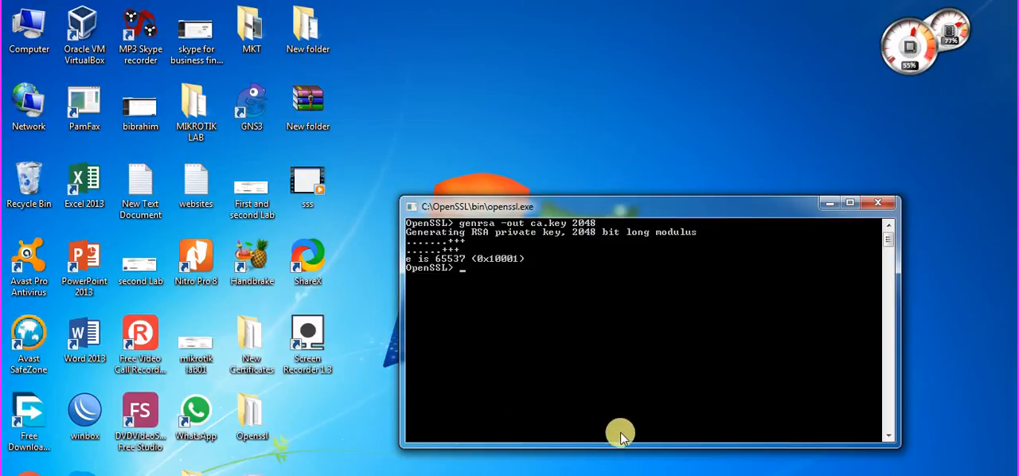
right_click(796, 475)
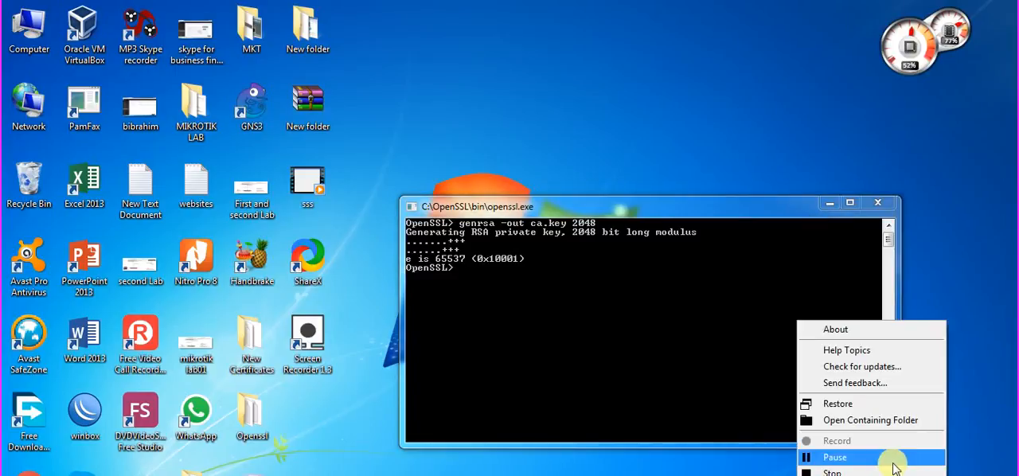
left_click(830, 458)
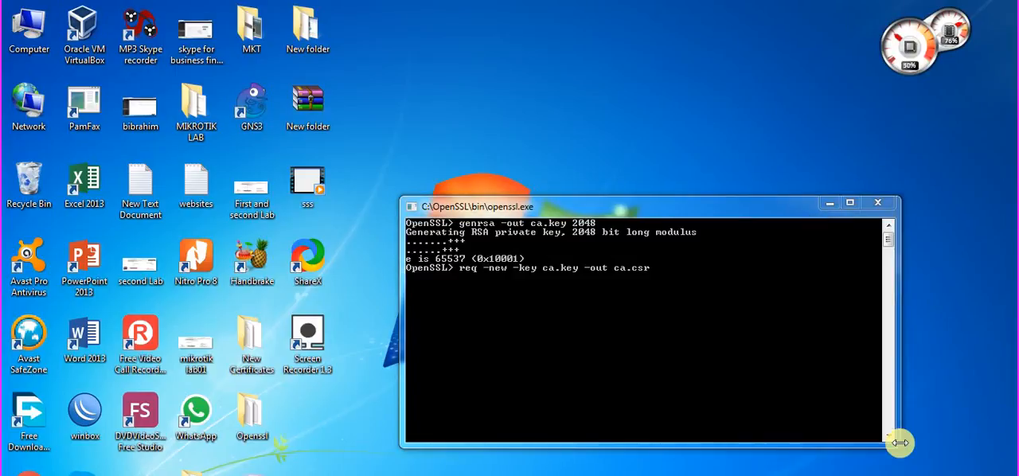
Start a certificate request from ca.key to ca.csr and enter country PK, state punjab and locality sialkot.
left_click(708, 211)
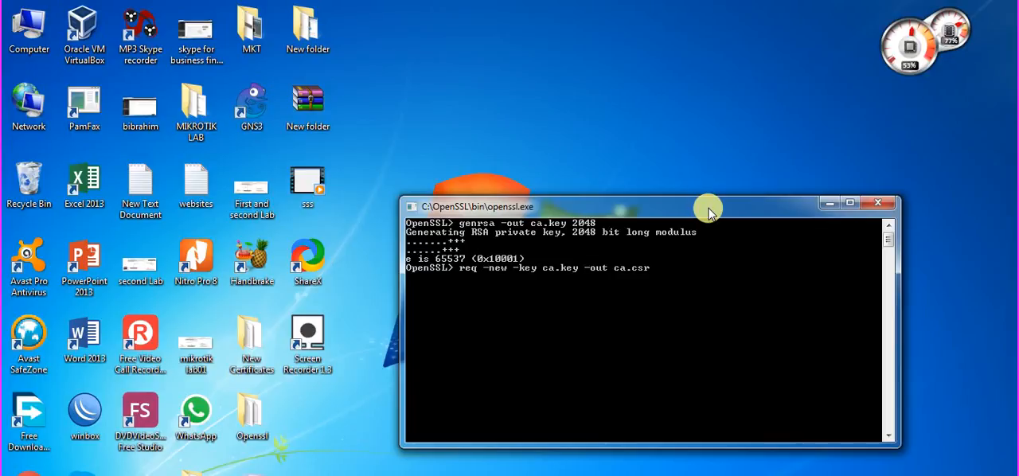
key("Return")
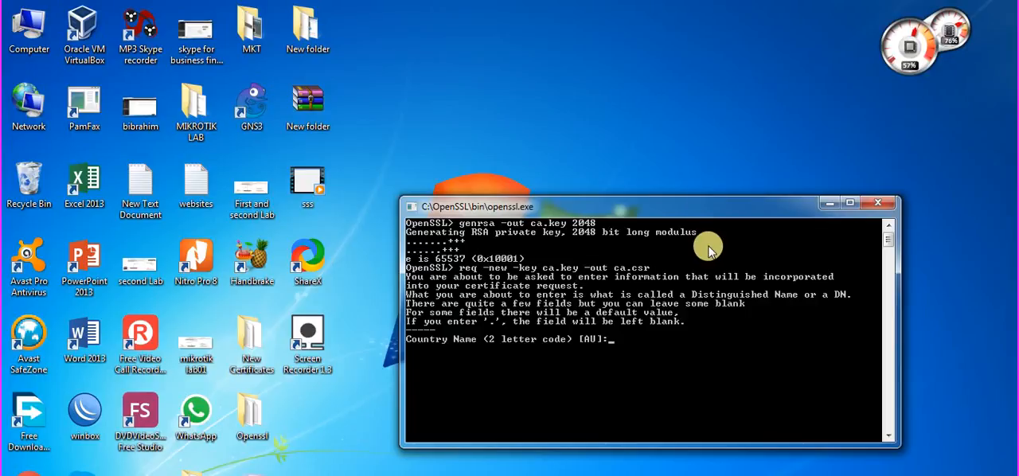
type("PK")
key("Return")
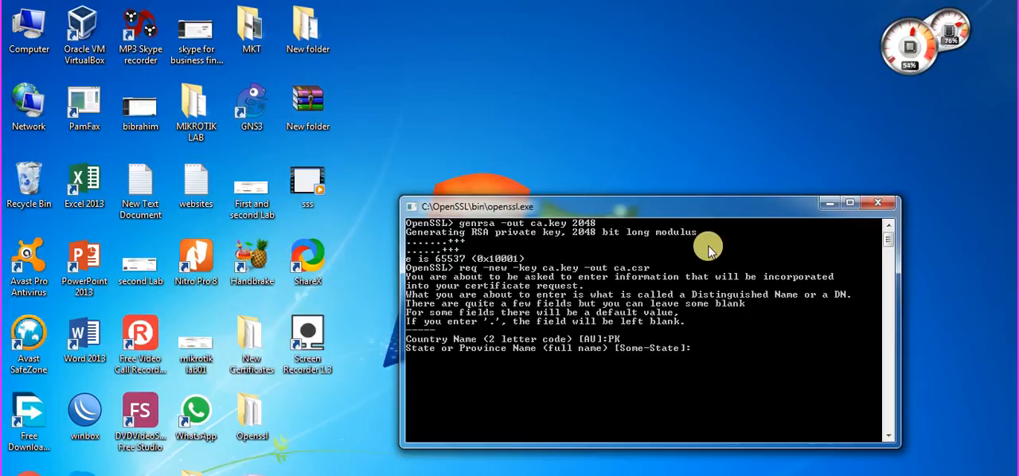
type("punjab")
key("Return")
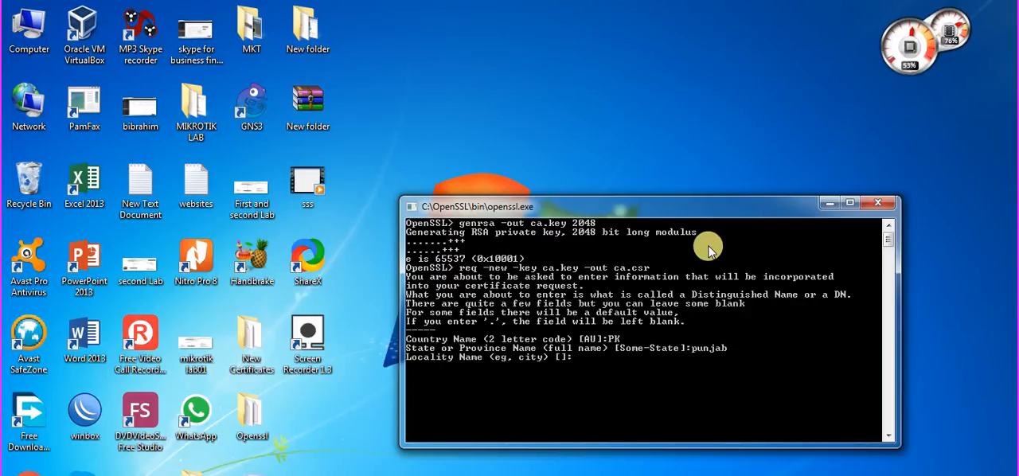
type("sialkot")
key("Return")
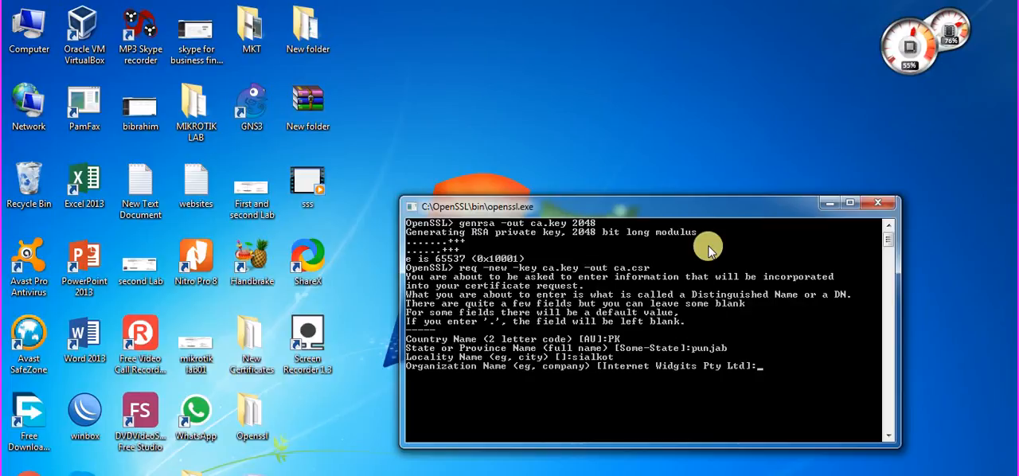
Set the request's organization name to "My Own Internet Hotspot Service Ltd.".
type("My Own Internet")
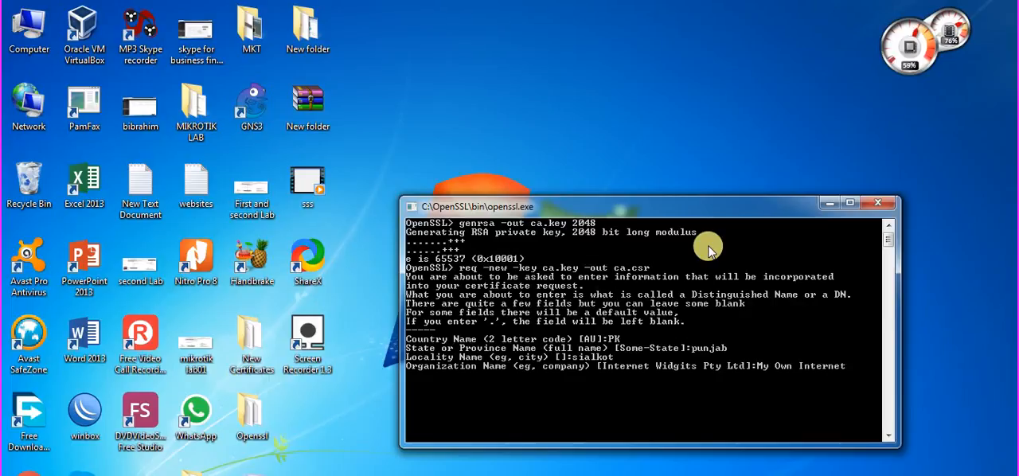
type(" Hotspot Servie")
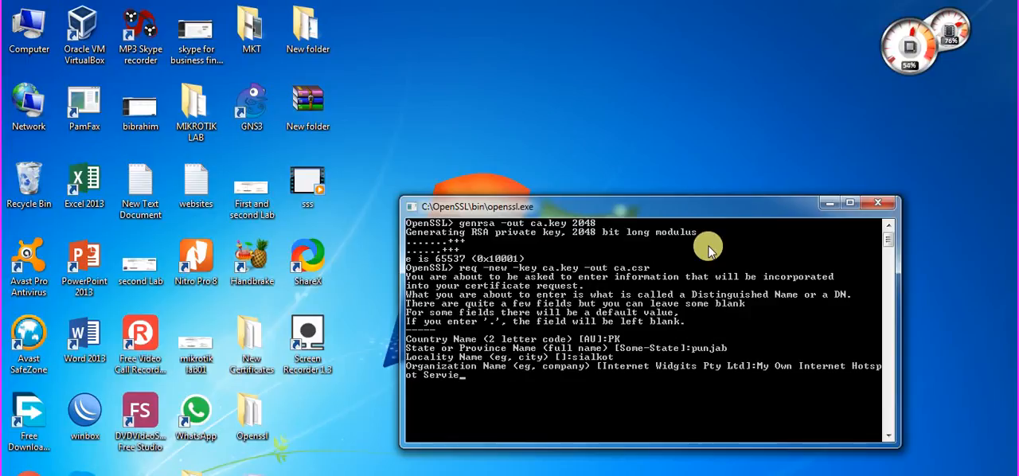
key("BackSpace")
type("ce Ltd.")
key("Return")
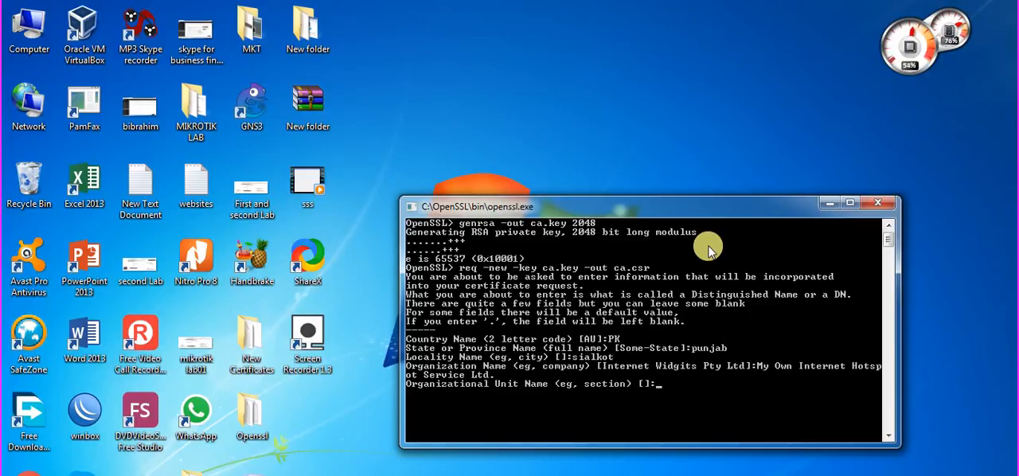
Set the request's organizational unit name to "Hotspot Service".
type("Hotspot Seriv")
key("BackSpace")
type("ce")
key("Left")
key("Left")
key("Left")
type("vice Hotspot")
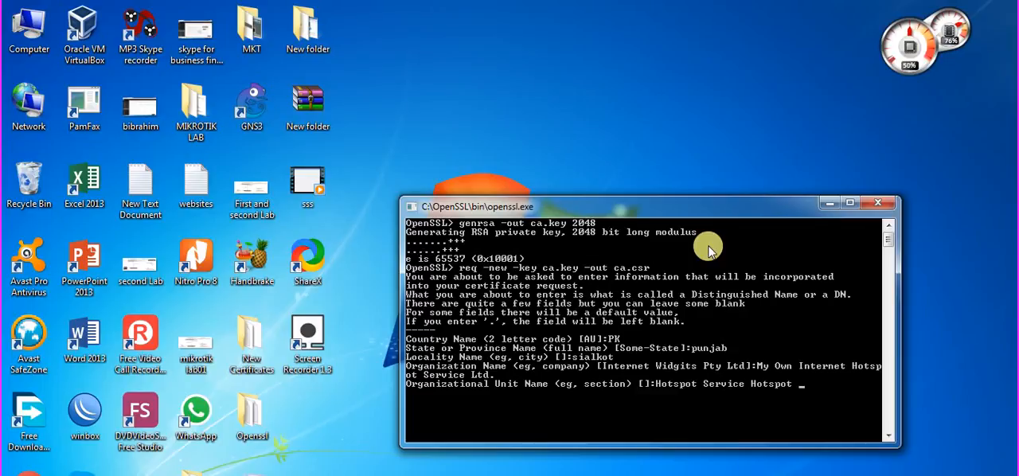
key("BackSpace")
key("BackSpace")
key("BackSpace")
key("BackSpace")
key("BackSpace")
key("BackSpace")
key("BackSpace")
key("Return")
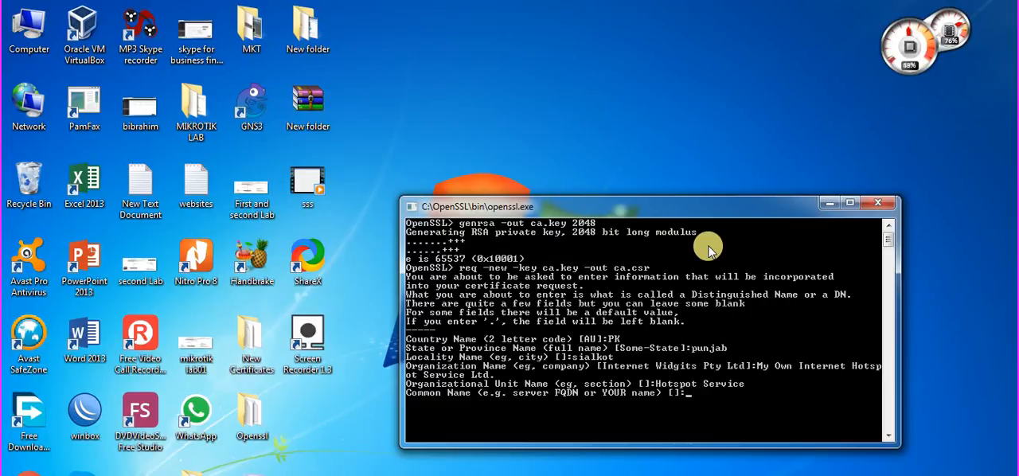
Set the request's common name to "My Own Hotspot Root CA".
type("My Own")
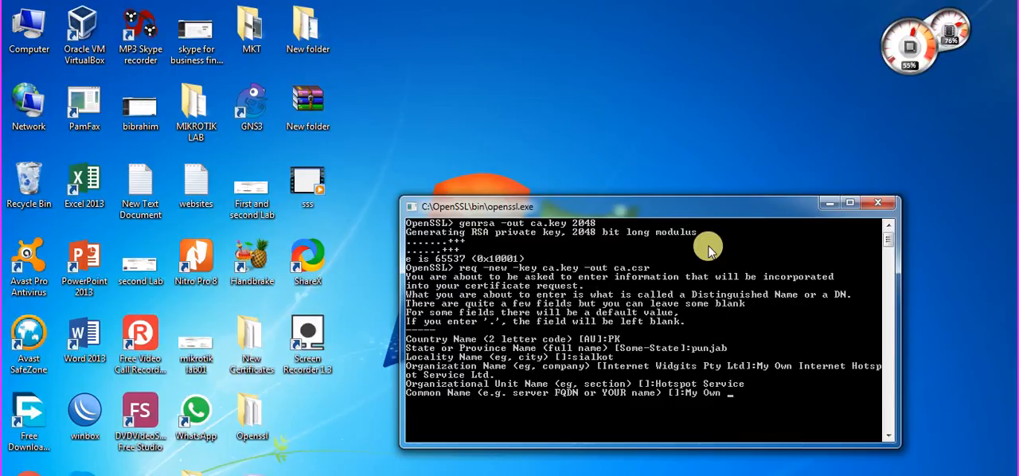
type(" Hotspot Root")
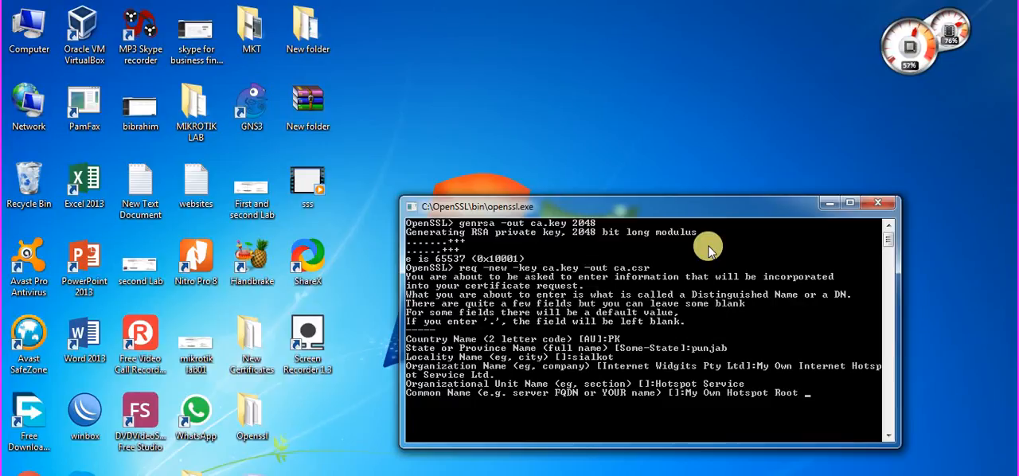
type(" CR")
key("BackSpace")
key("BackSpace")
type("CA")
key("Return")
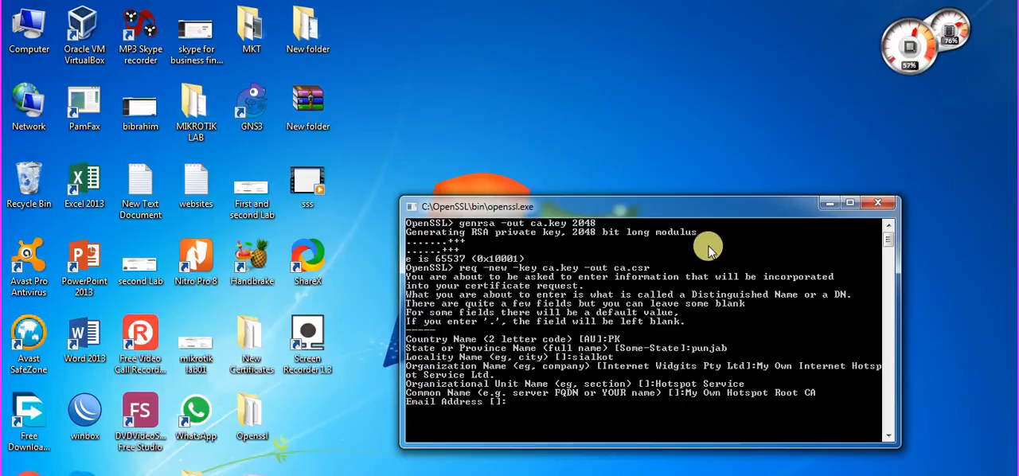
Leave the email address, challenge password and optional company name blank to complete the certificate request.
key("Return")
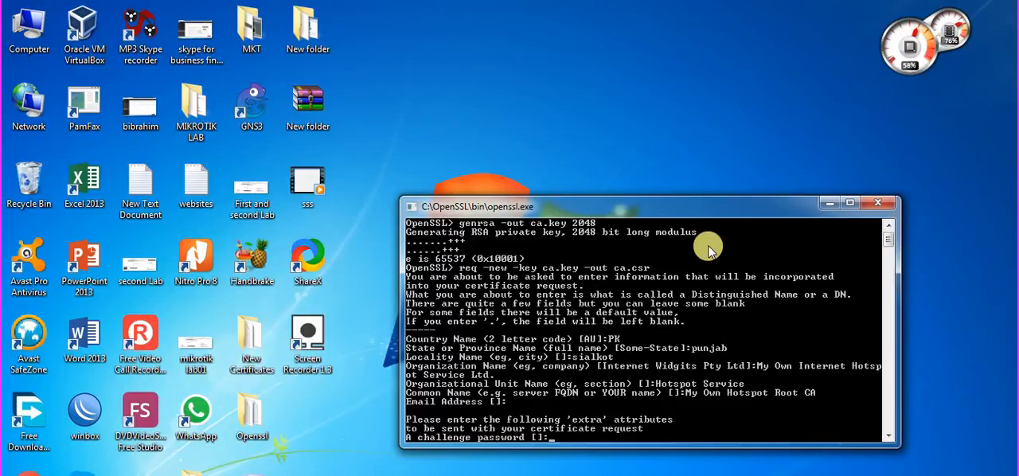
key("Return")
key("Return")
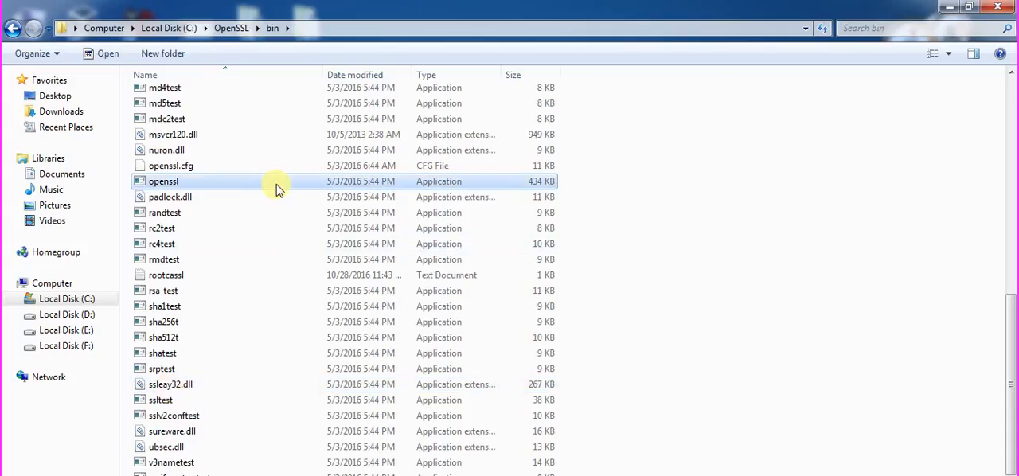
Check the C:\OpenSSL\bin folder for ca.csr and ca.key, then return to the OpenSSL console and enlarge its window.
key("c")
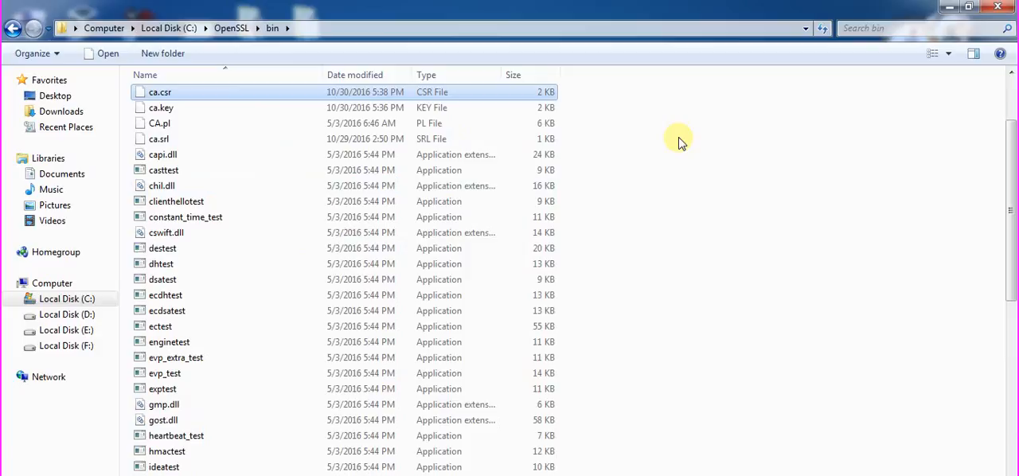
left_click(944, 7)
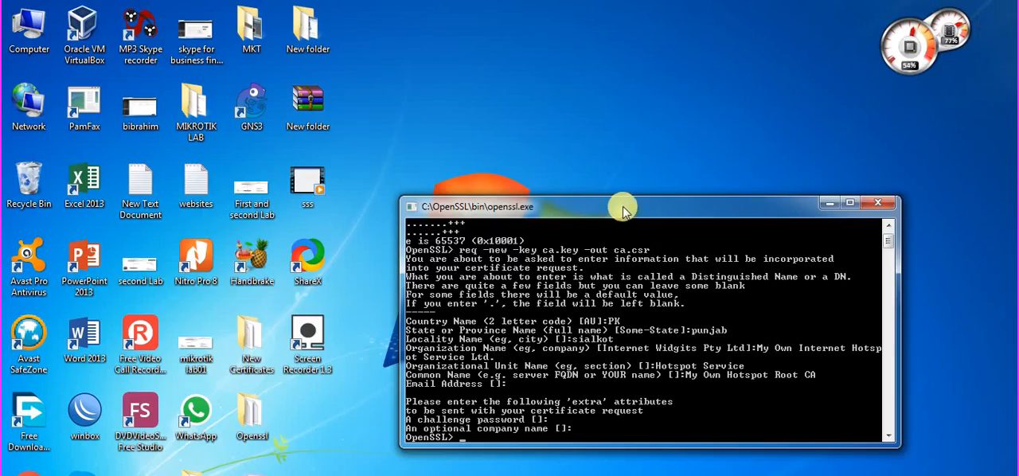
left_click_drag(624, 209, 623, 205)
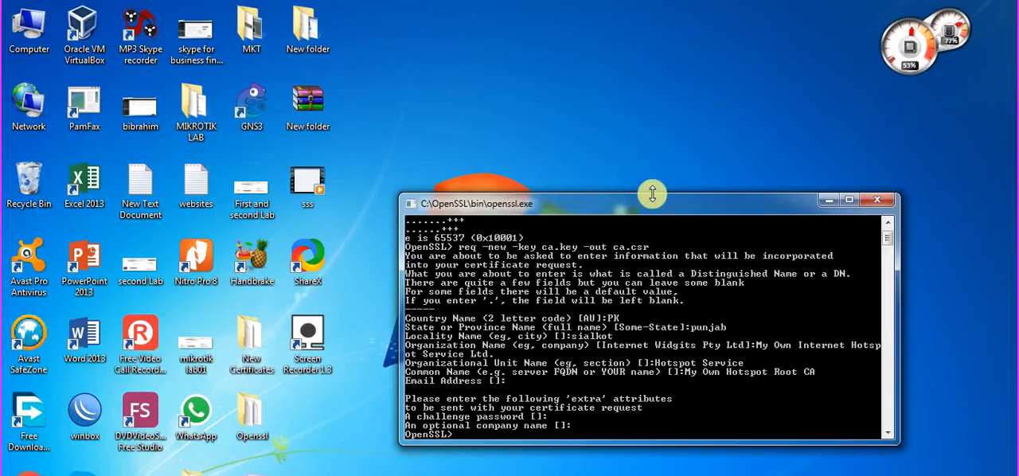
left_click_drag(658, 204, 654, 186)
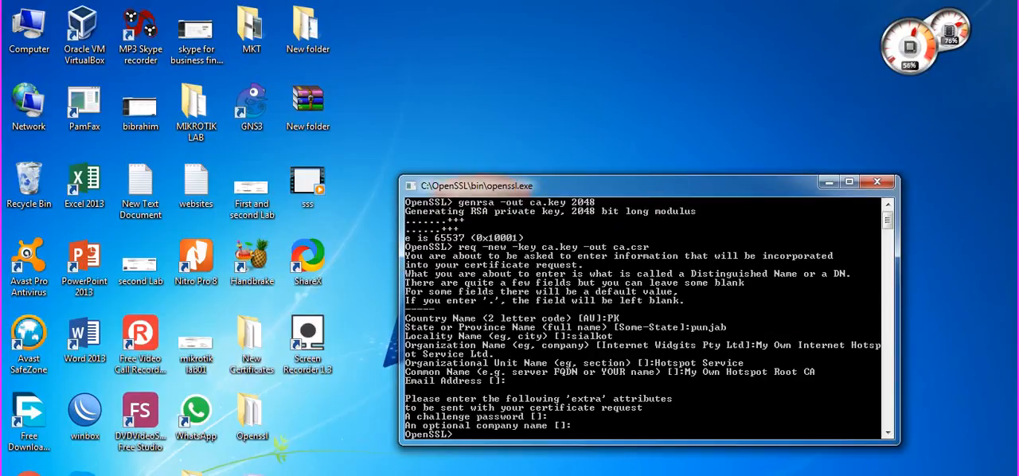
right_click(794, 475)
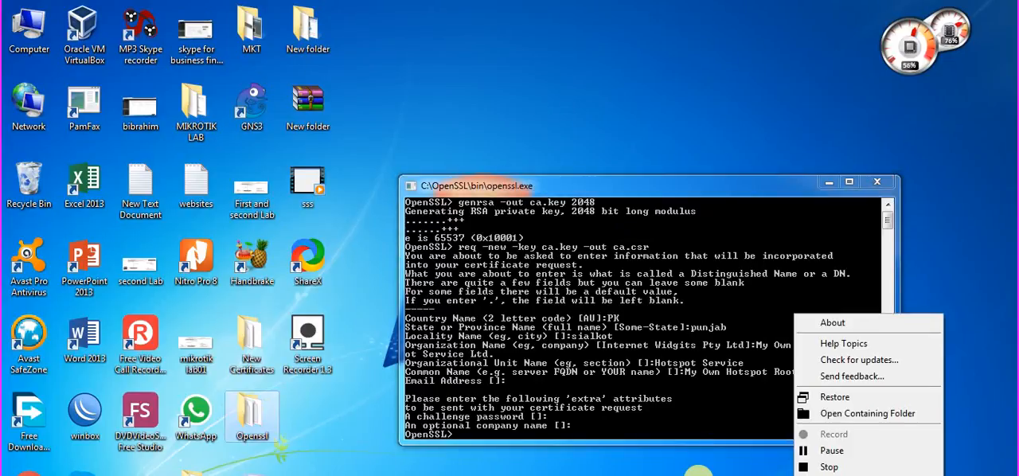
left_click(702, 474)
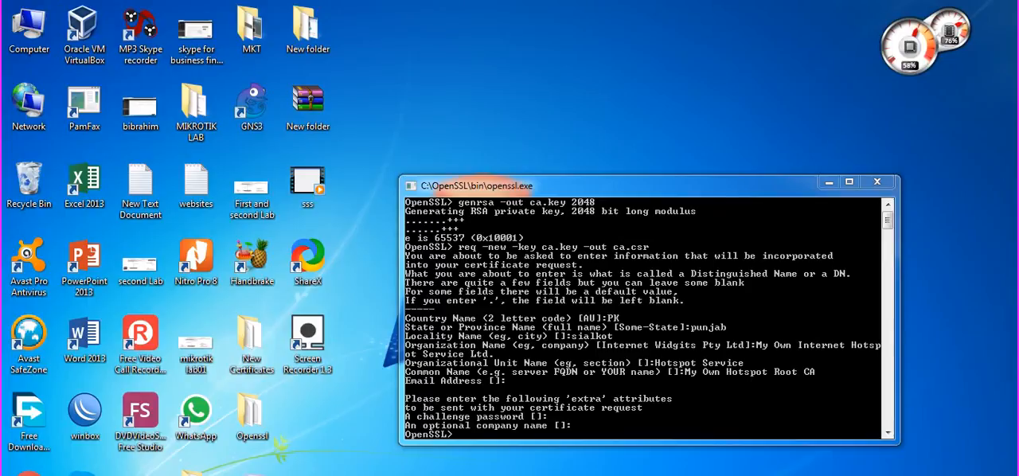
right_click(793, 475)
left_click(830, 458)
right_click(794, 475)
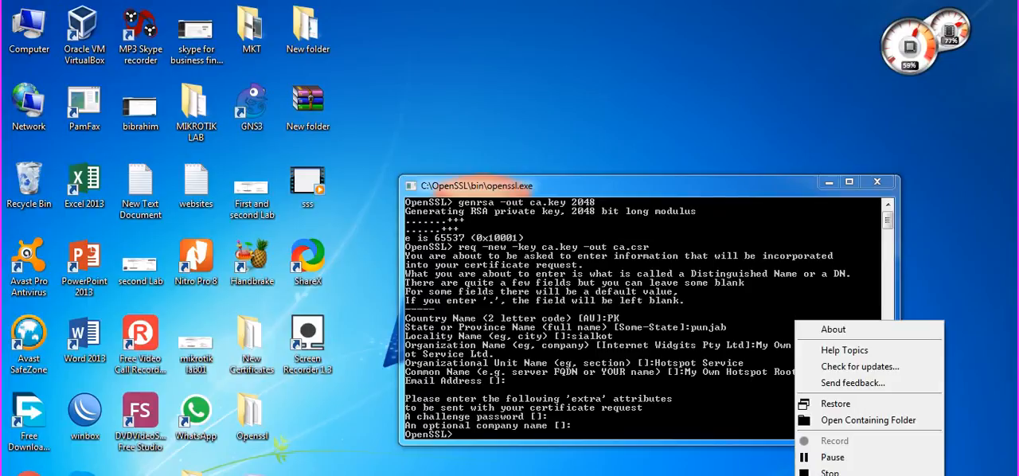
left_click(832, 457)
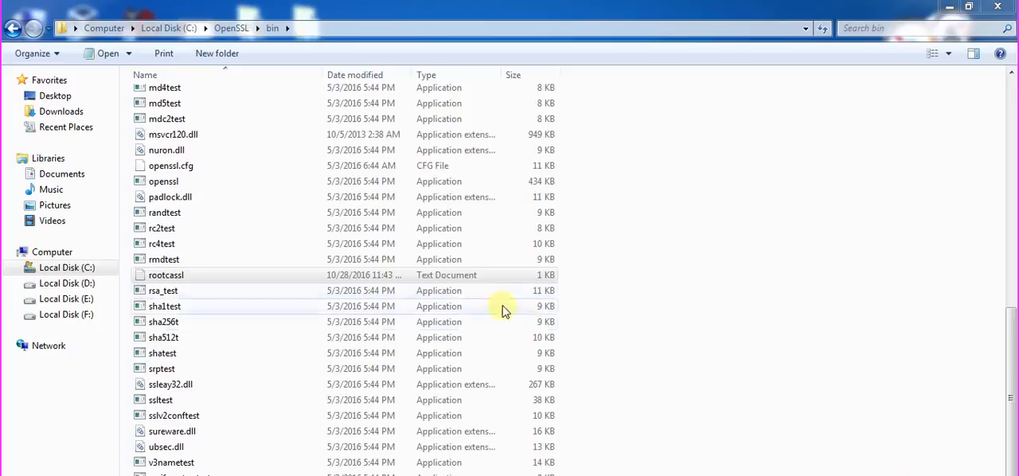
Open the rootcassl text file, examine its certificate extension settings, close it and return to the OpenSSL console.
double_click(459, 278)
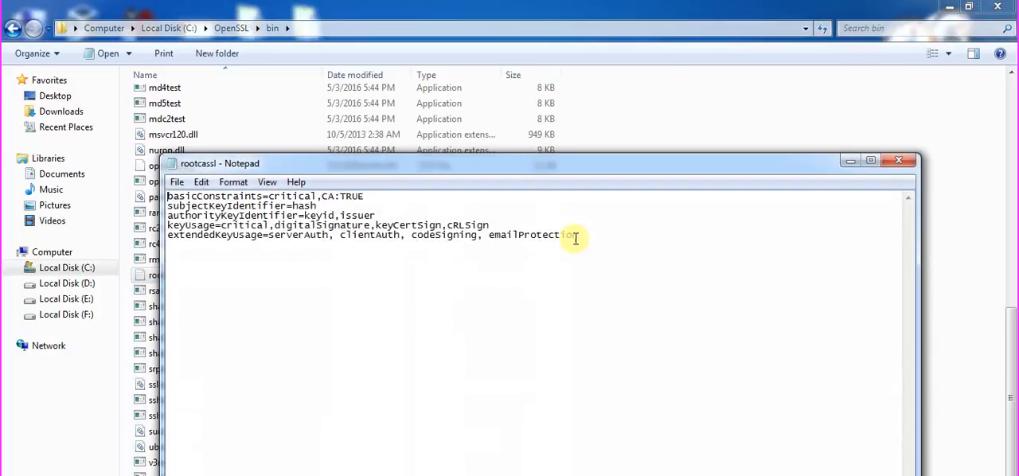
left_click_drag(575, 238, 120, 190)
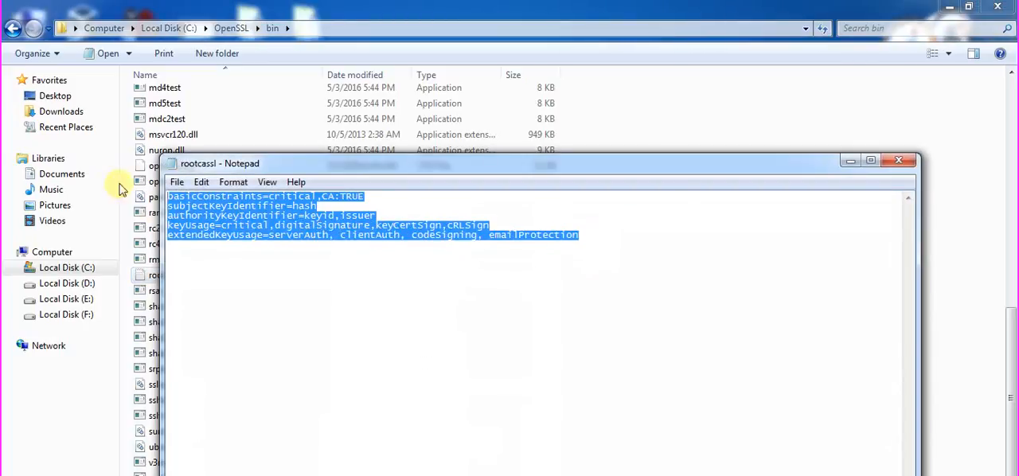
left_click(340, 246)
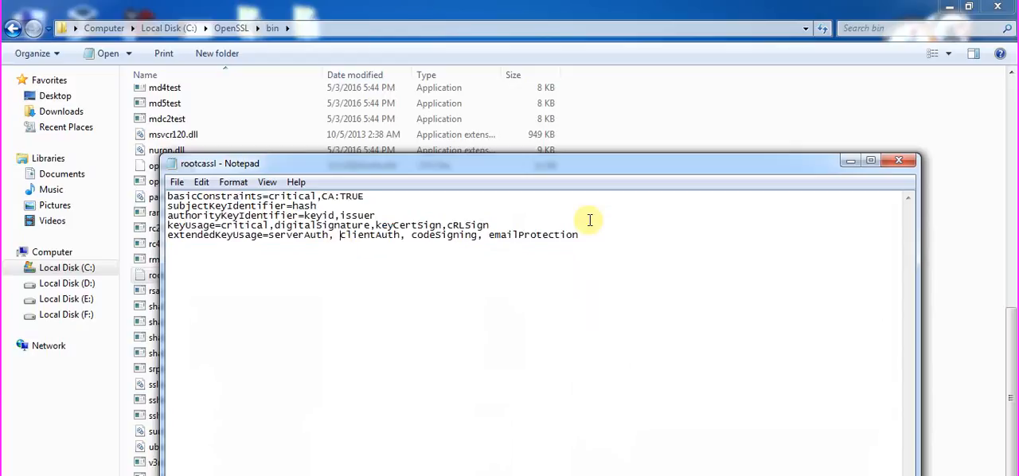
left_click(905, 162)
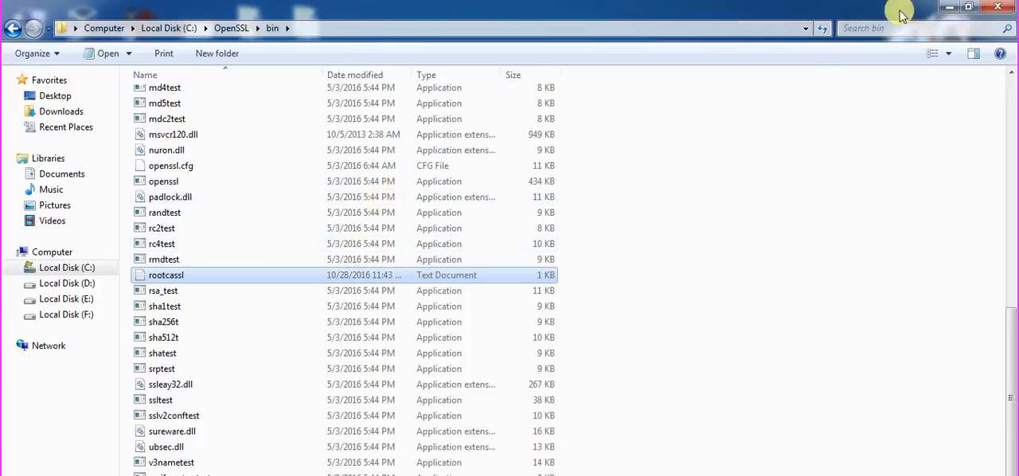
left_click(949, 7)
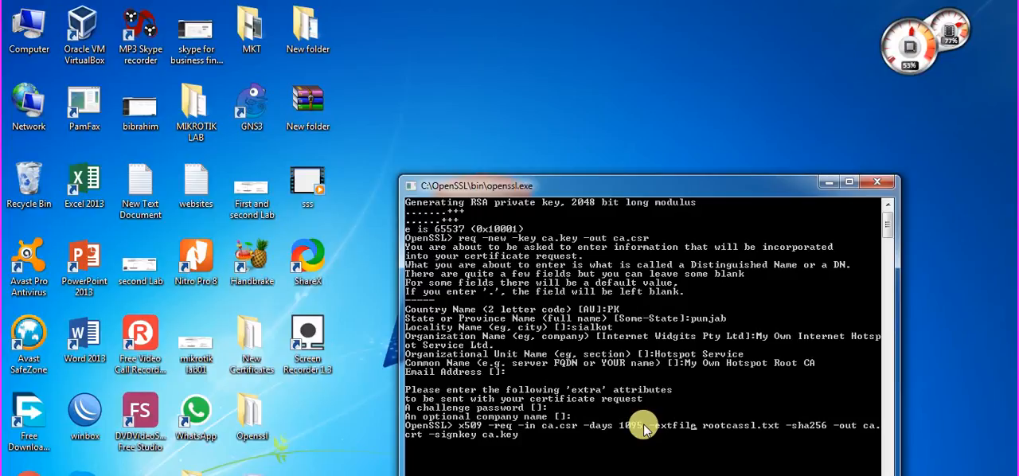
Self-sign ca.csr with ca.key for 1095 days, using the rootcassl.txt extensions and SHA-256, and output ca.crt.
key("Right")
key("Right")
key("super+Left")
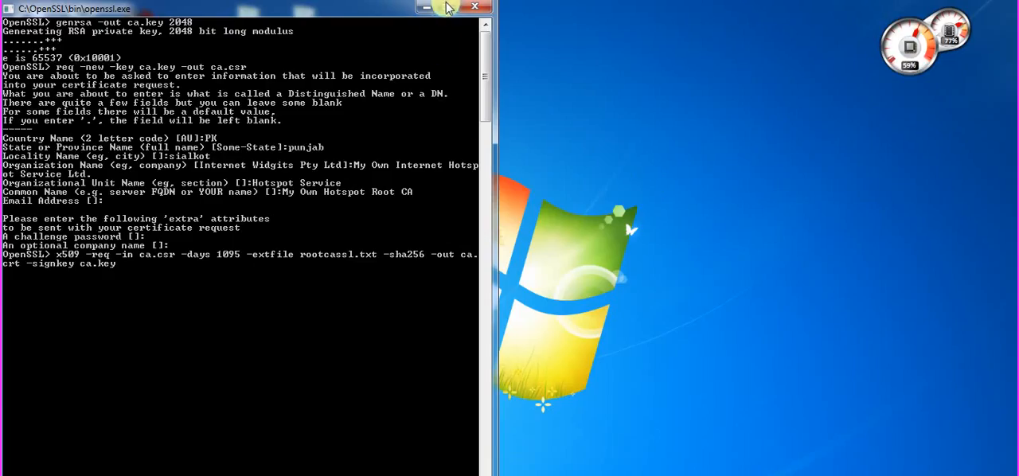
key("super+Down")
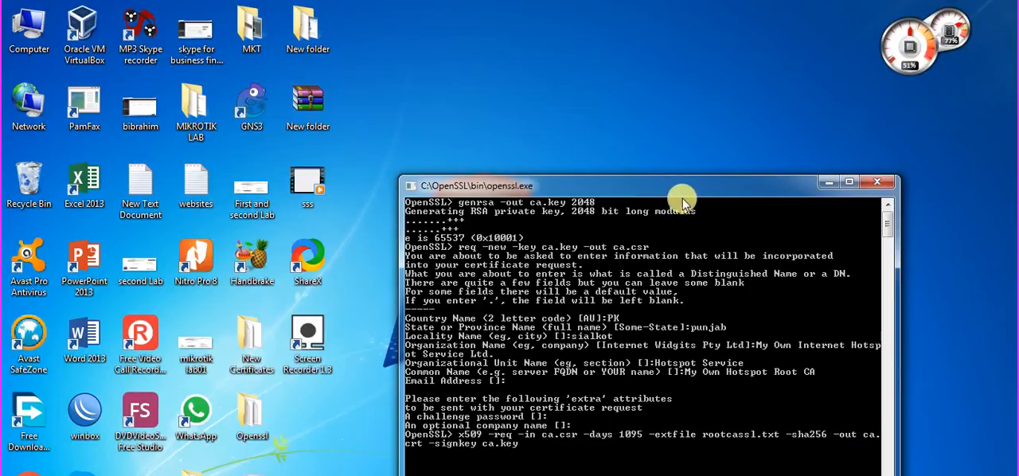
left_click_drag(684, 191, 657, 140)
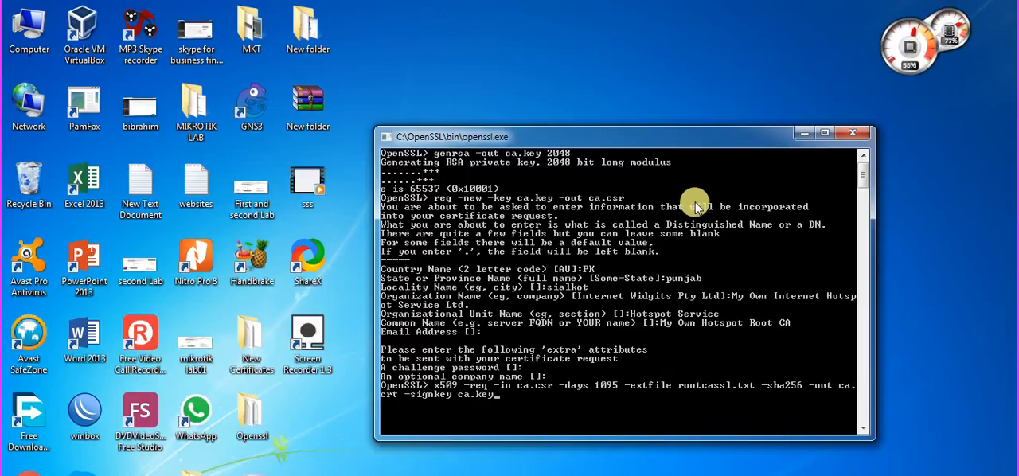
key("Return")
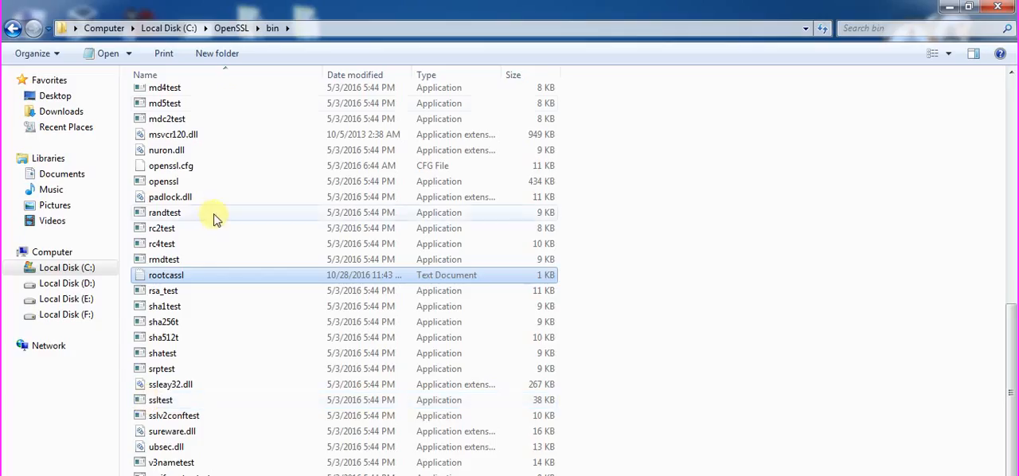
Open the ca security certificate in the C:\OpenSSL\bin folder, examine its general information and subject details, and close it.
left_click(229, 105)
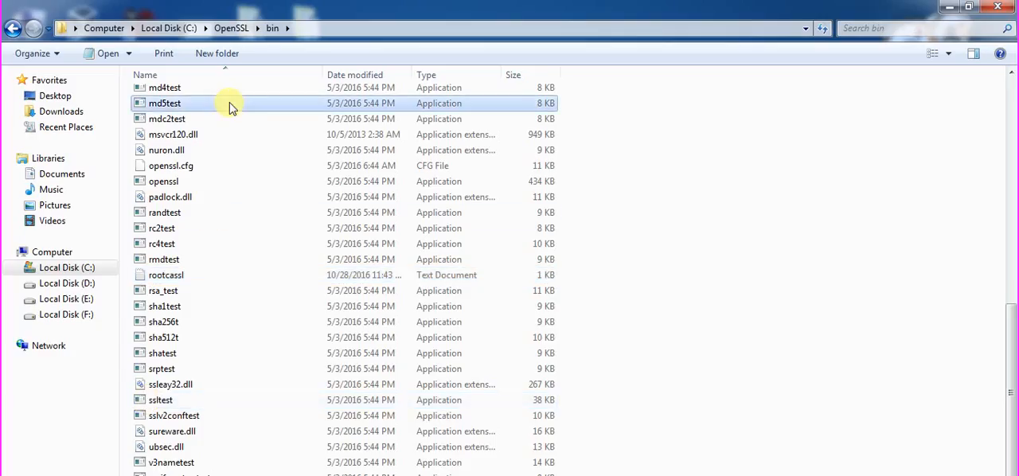
scroll(229, 106, "up", 15)
left_click(227, 128)
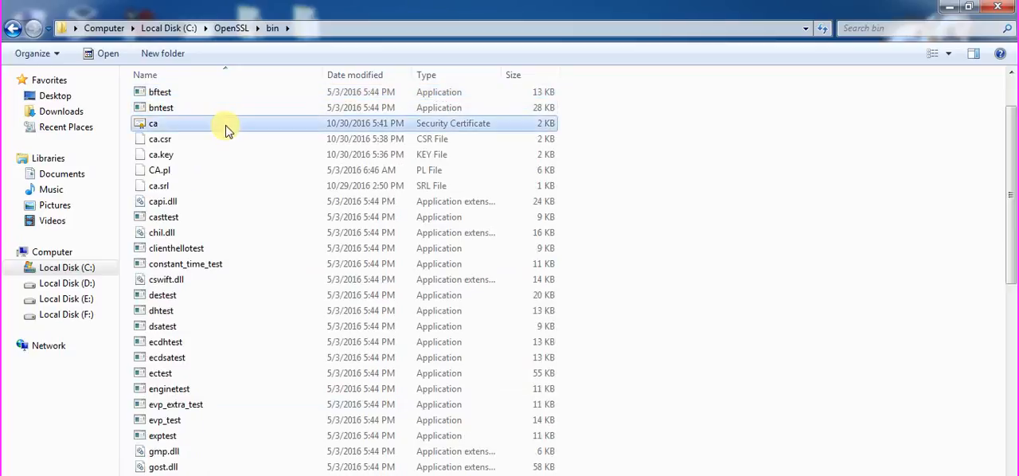
double_click(227, 130)
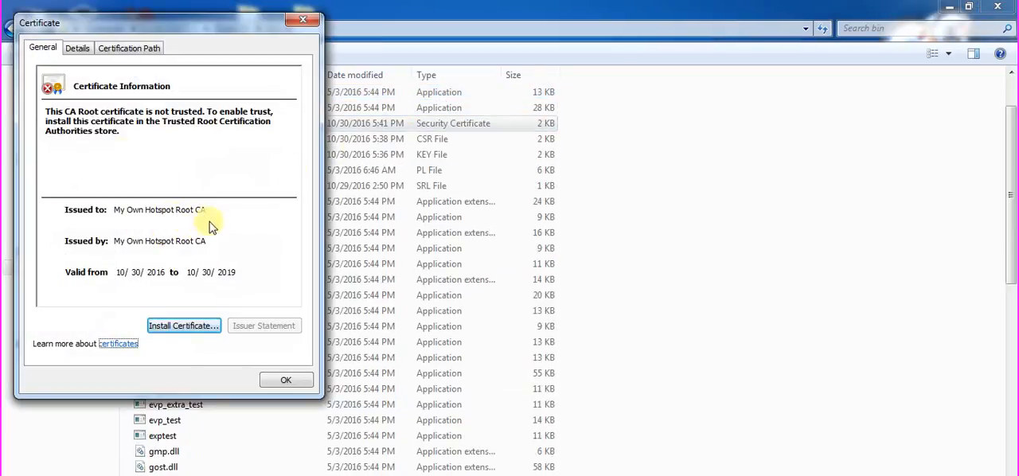
left_click(76, 47)
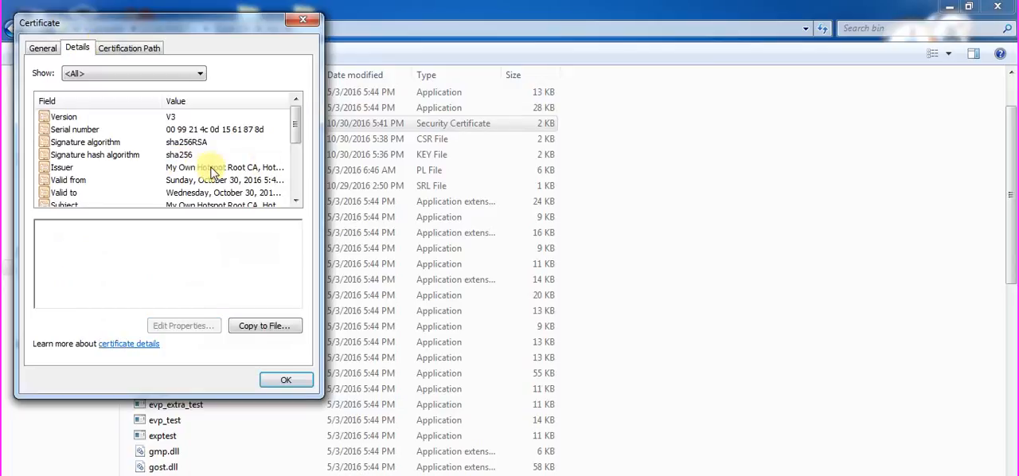
left_click_drag(296, 138, 295, 141)
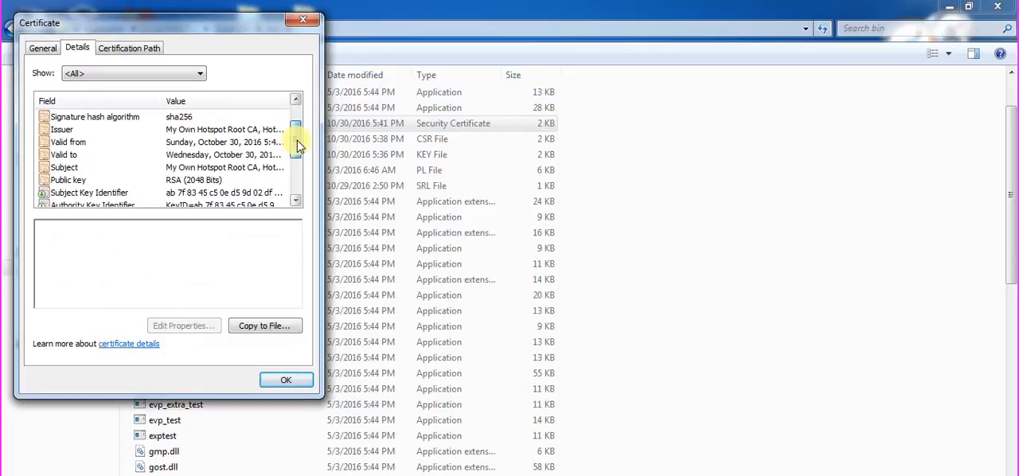
left_click(257, 172)
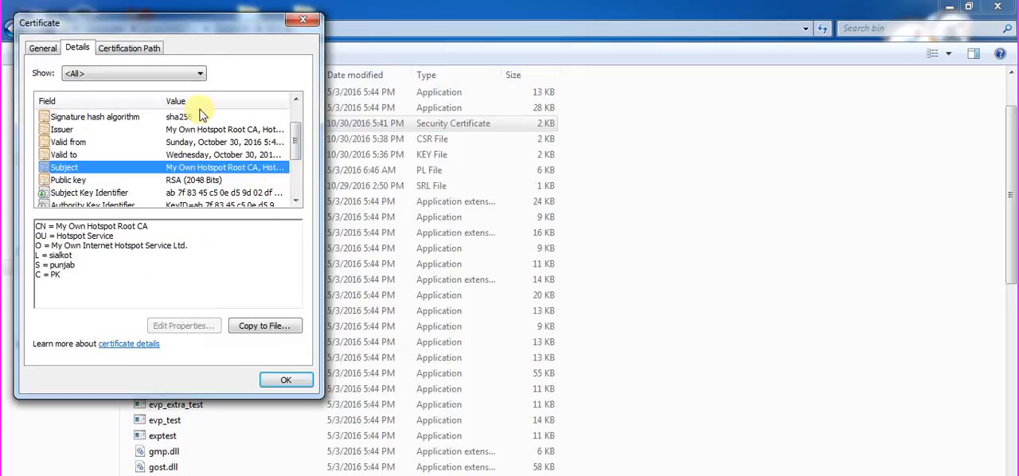
left_click(297, 19)
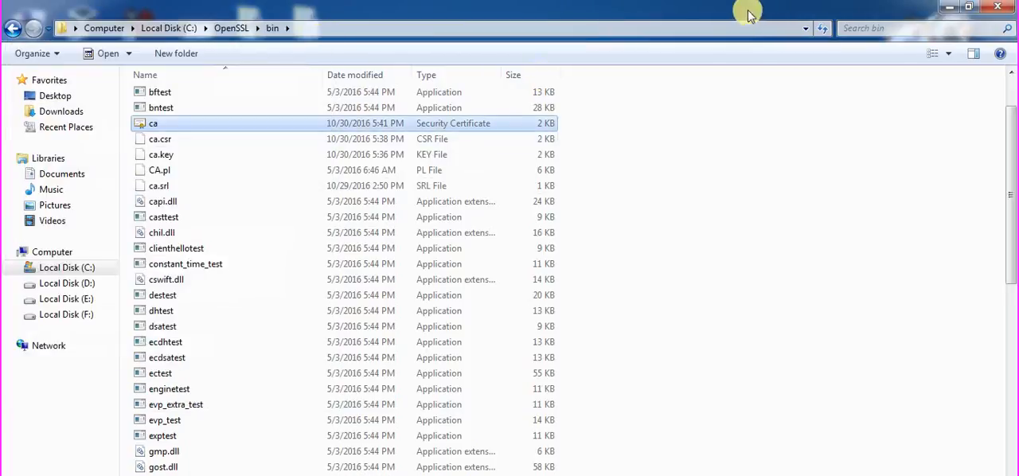
Select ca, ca.csr and ca.key together to review the root CA files, then close the bin folder window.
left_click(480, 144, "ctrl")
left_click(480, 156, "ctrl")
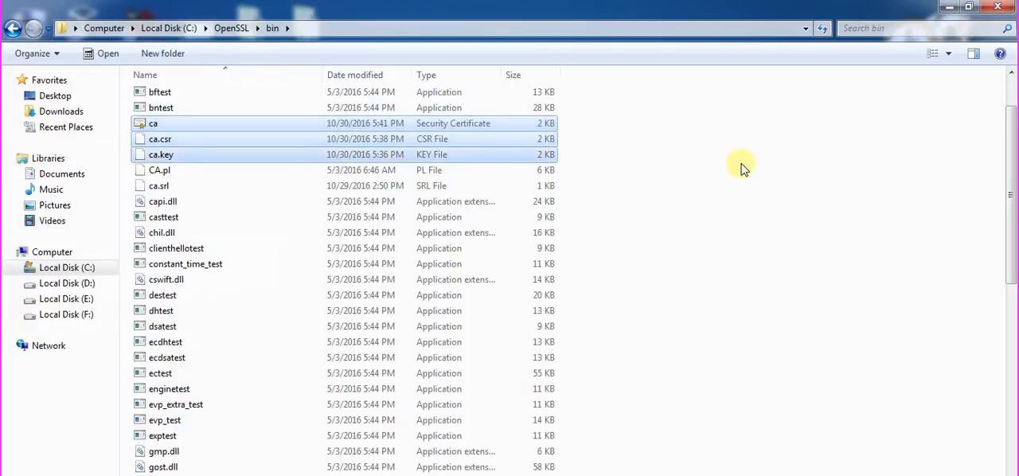
left_click(893, 118)
left_click(999, 7)
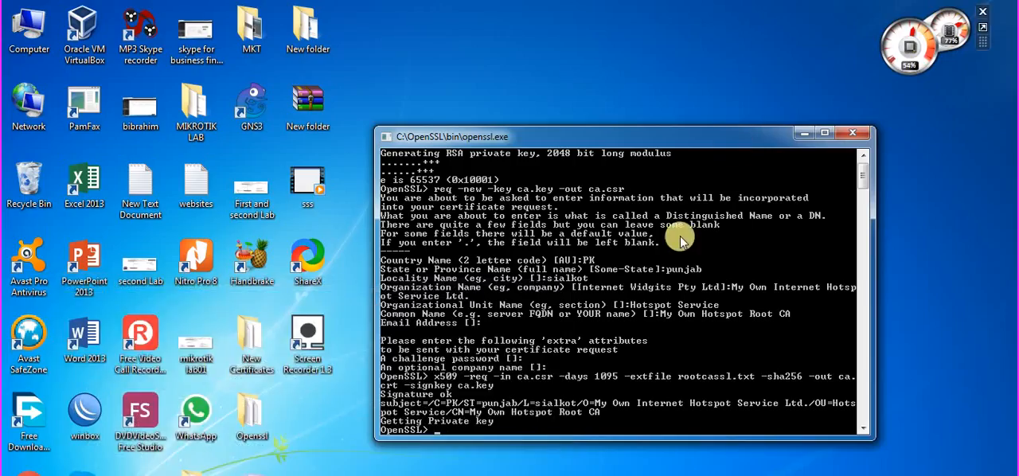
left_click_drag(683, 141, 677, 118)
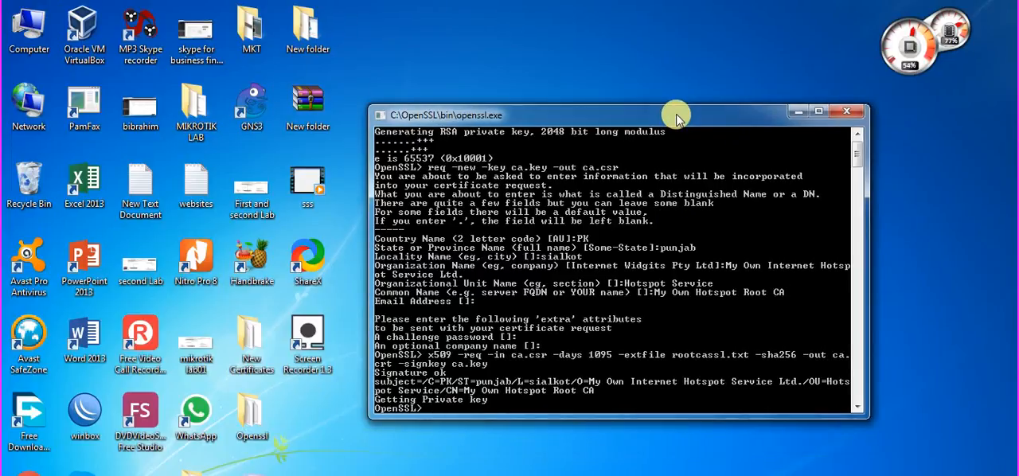
left_click(656, 65)
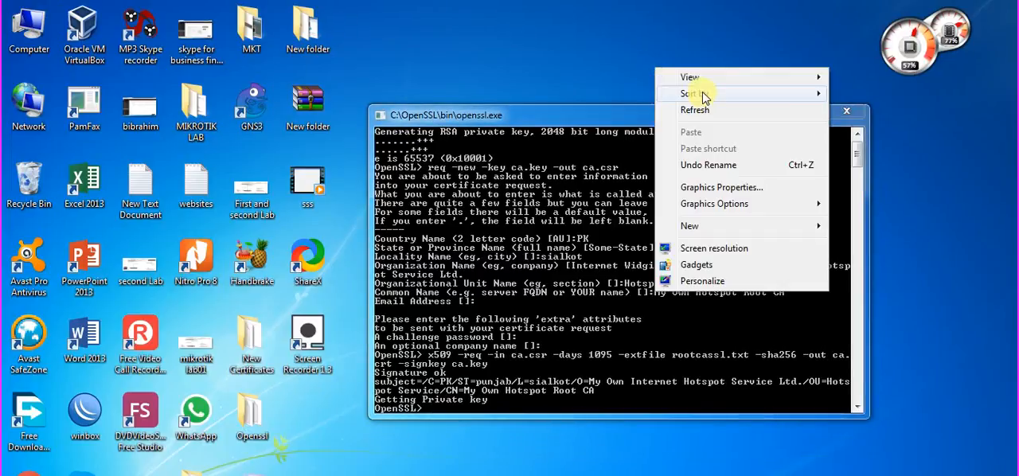
left_click(707, 111)
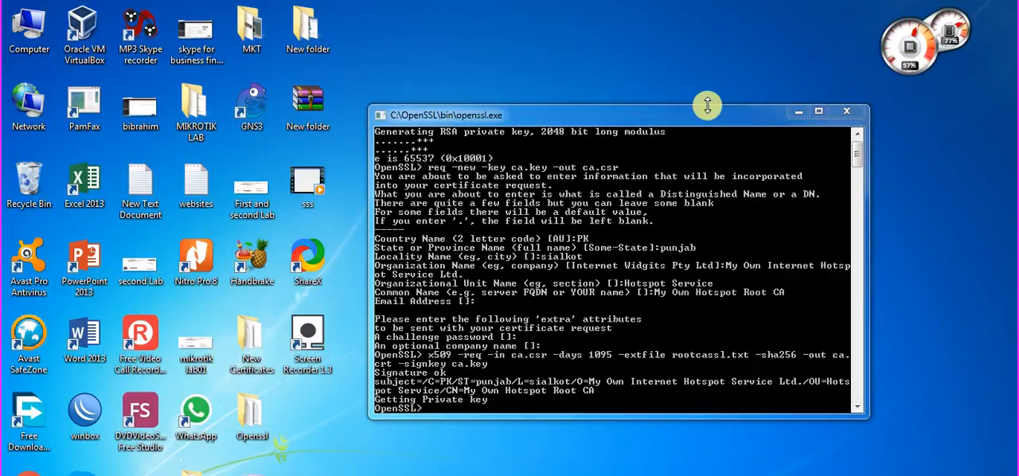
left_click_drag(657, 117, 636, 128)
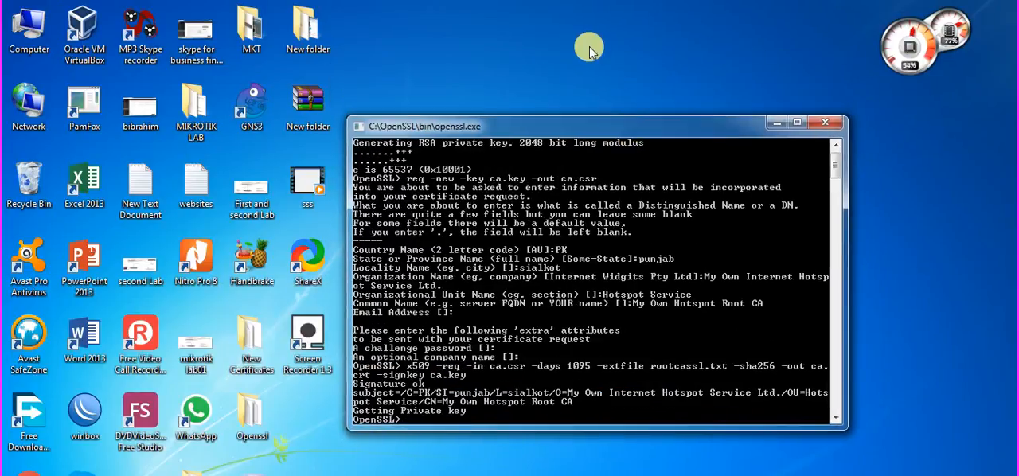
right_click(588, 46)
left_click(598, 87)
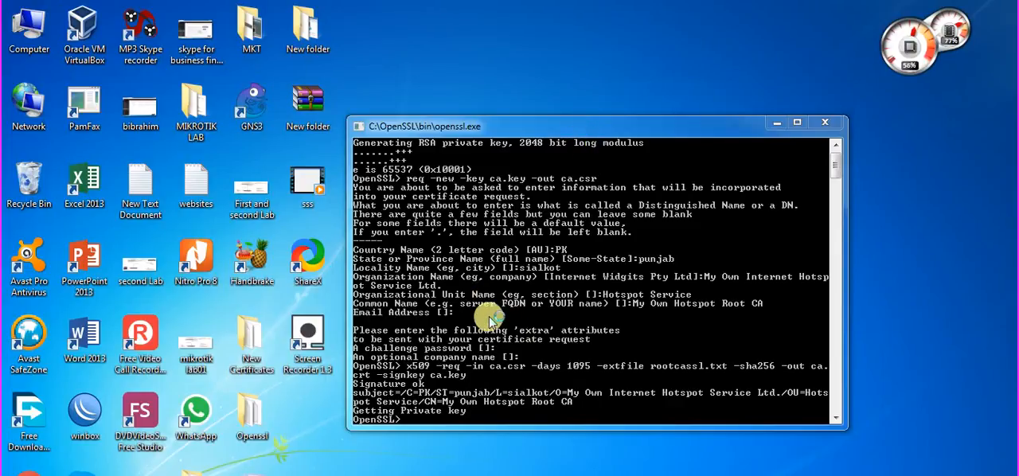
left_click_drag(496, 124, 500, 105)
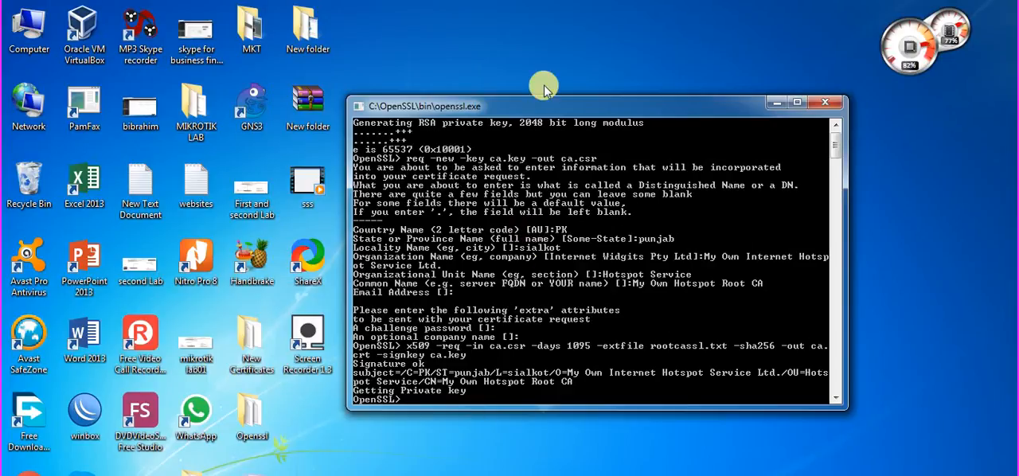
left_click_drag(548, 110, 551, 111)
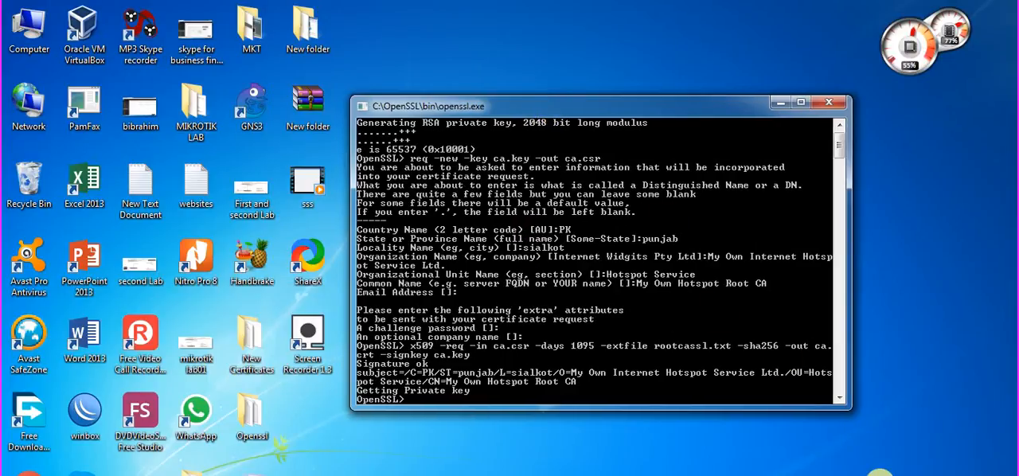
right_click(945, 475)
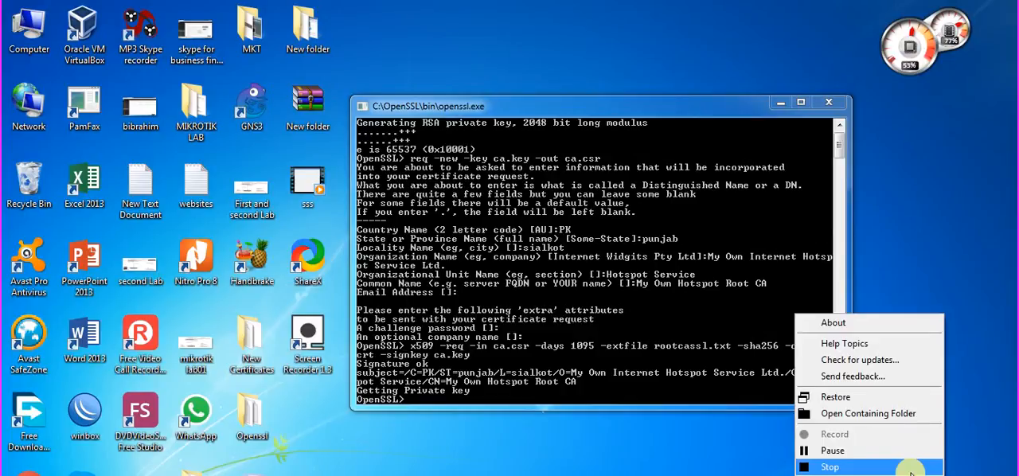
left_click(900, 449)
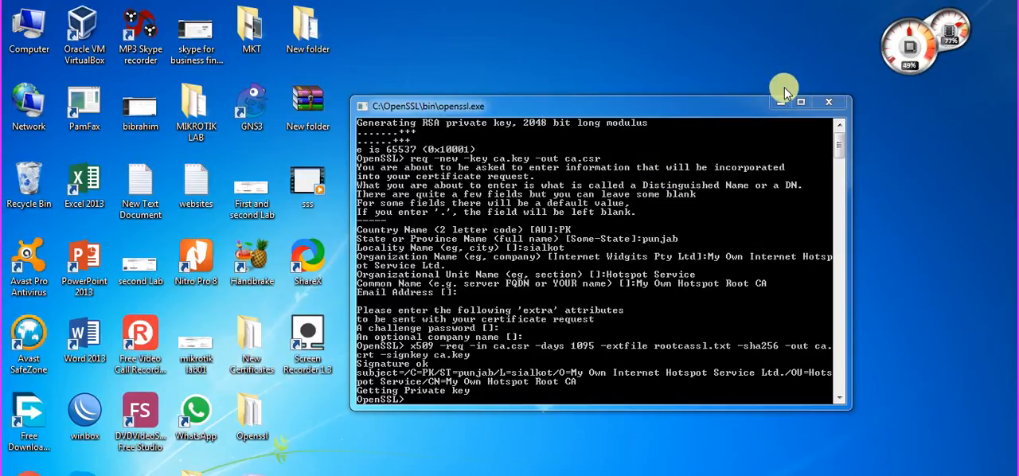
Enlarge the OpenSSL console window and generate a 2048-bit RSA private key saved as hotspot.key.
left_click_drag(617, 97, 616, 49)
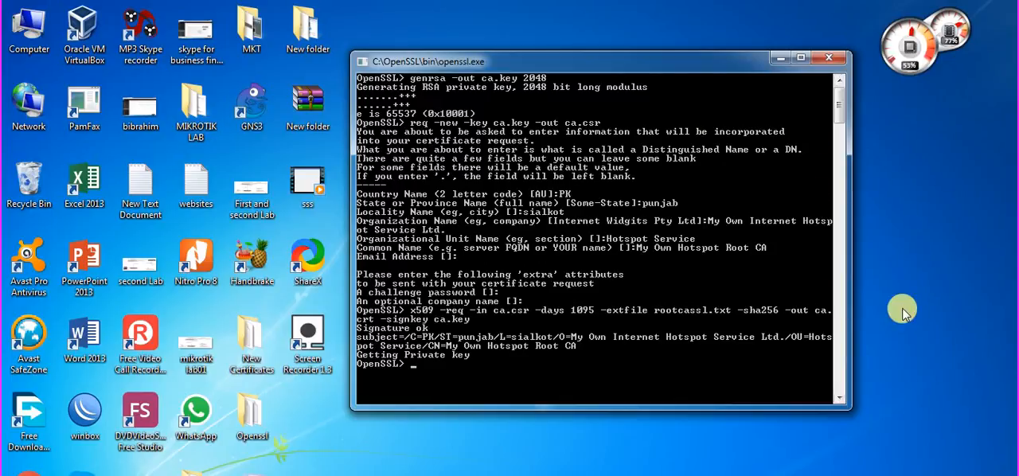
right_click(795, 475)
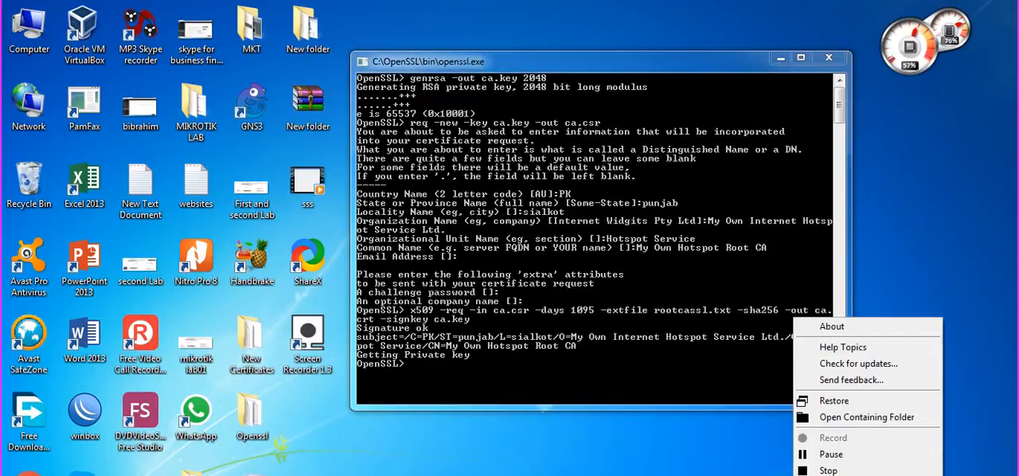
left_click(914, 466)
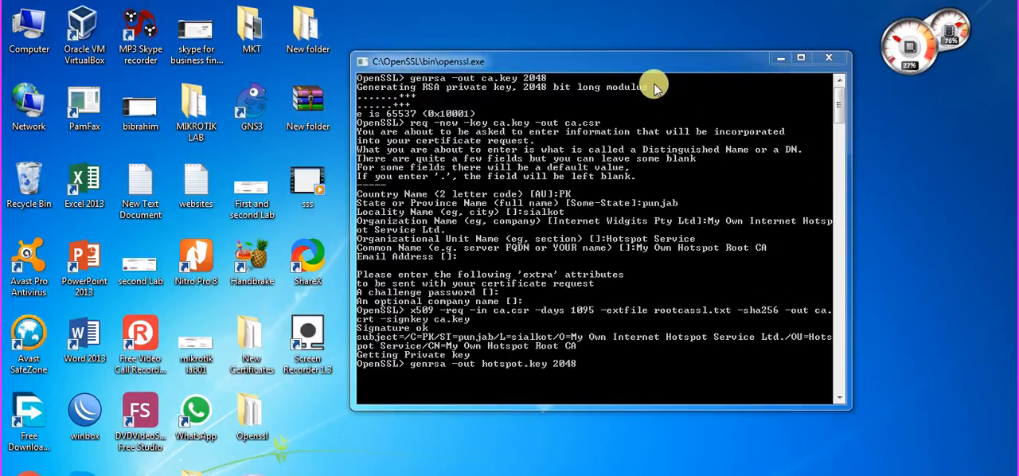
left_click(637, 66)
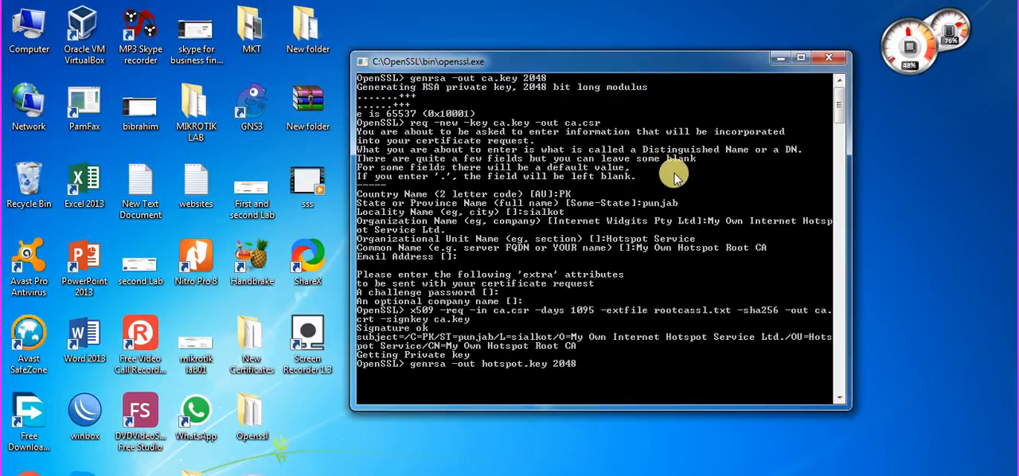
key("Return")
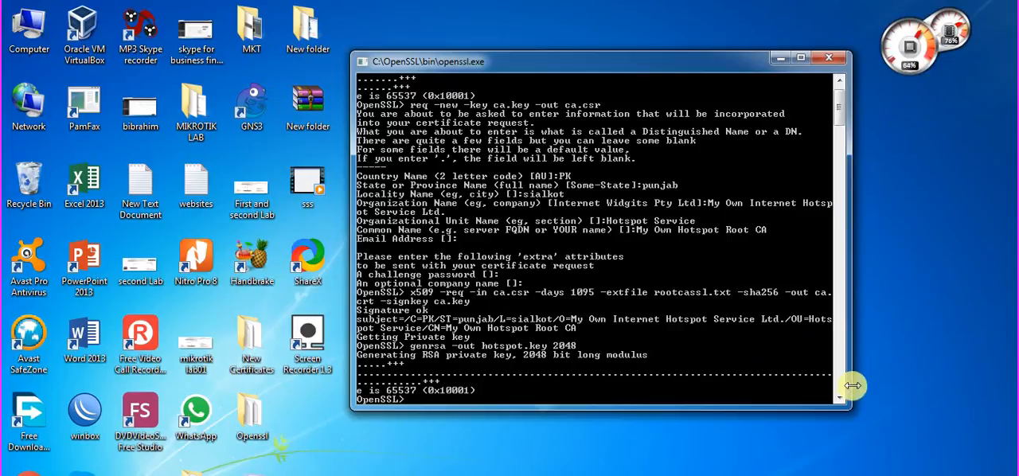
Start a new certificate request from hotspot.key with hotspot.csr as the output file.
right_click(915, 475)
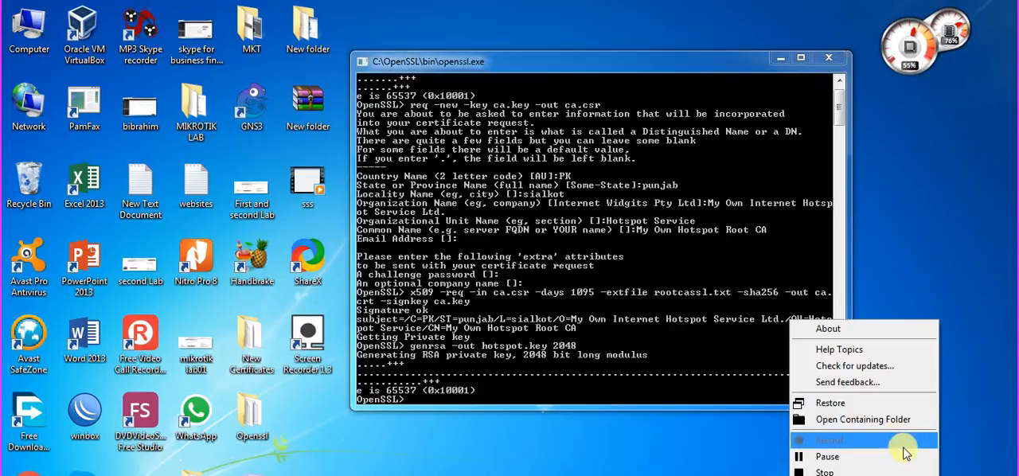
left_click(905, 454)
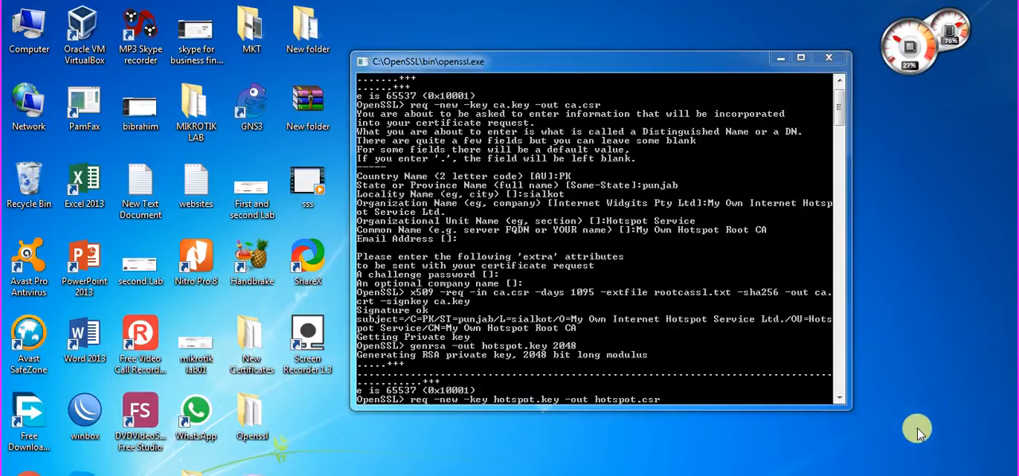
left_click(840, 395)
left_click(840, 396)
key("Return")
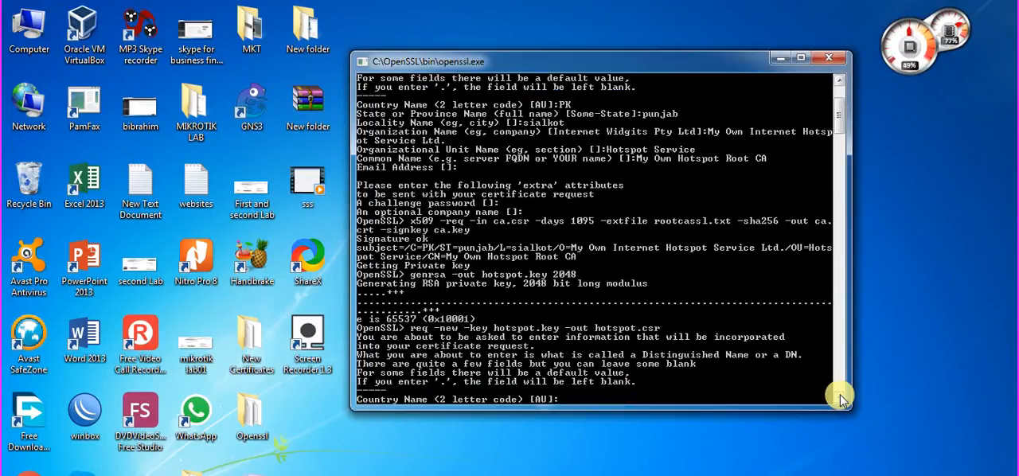
Set the hotspot request's country code to PK and its state or province to punjab.
type("PK")
key("Return")
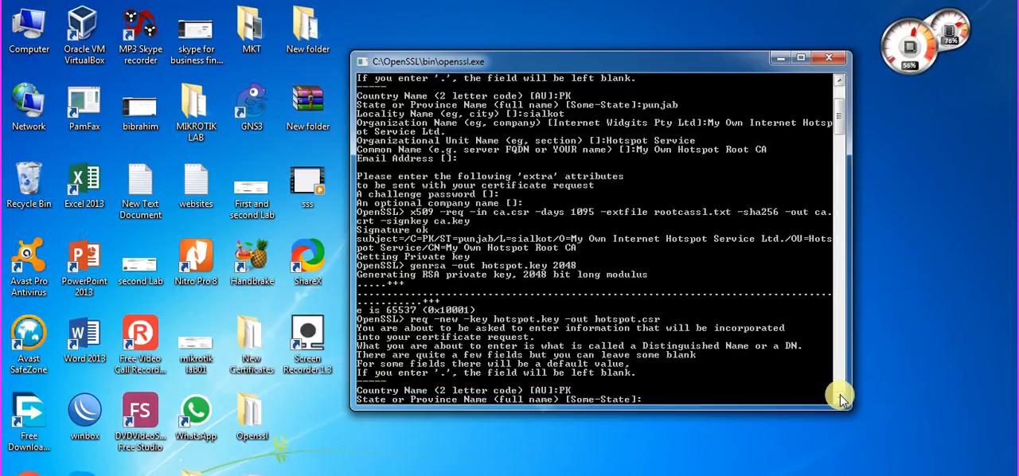
type("puanjab")
key("Left")
key("Left")
key("Left")
key("Left")
key("BackSpace")
key("Return")
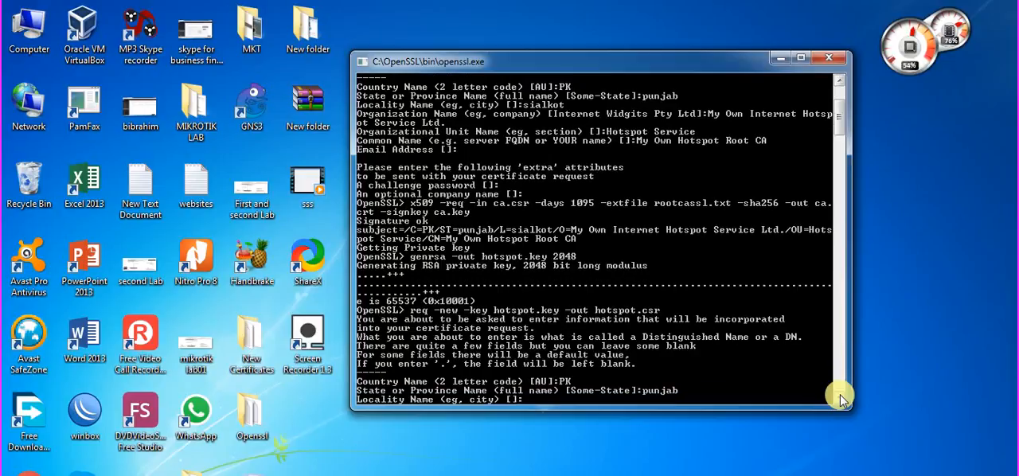
Set the hotspot request's locality name to sialkot.
type("sialkot")
key("Return")
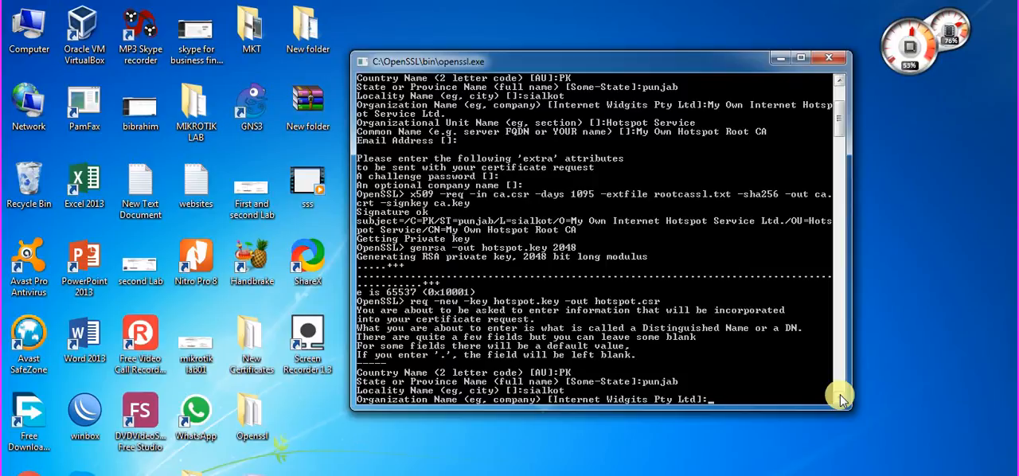
Set the hotspot request's organization name to "Hotspot Internet service".
type("Hotspot Internet service")
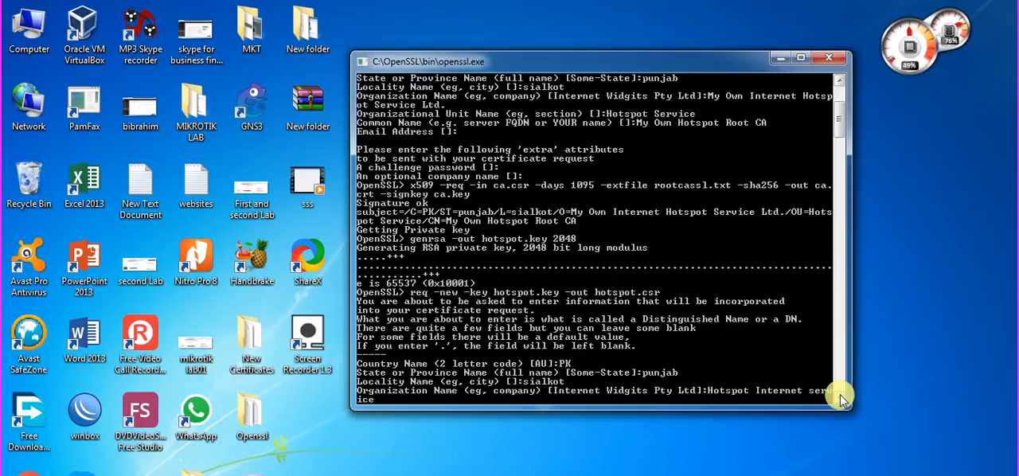
key("Return")
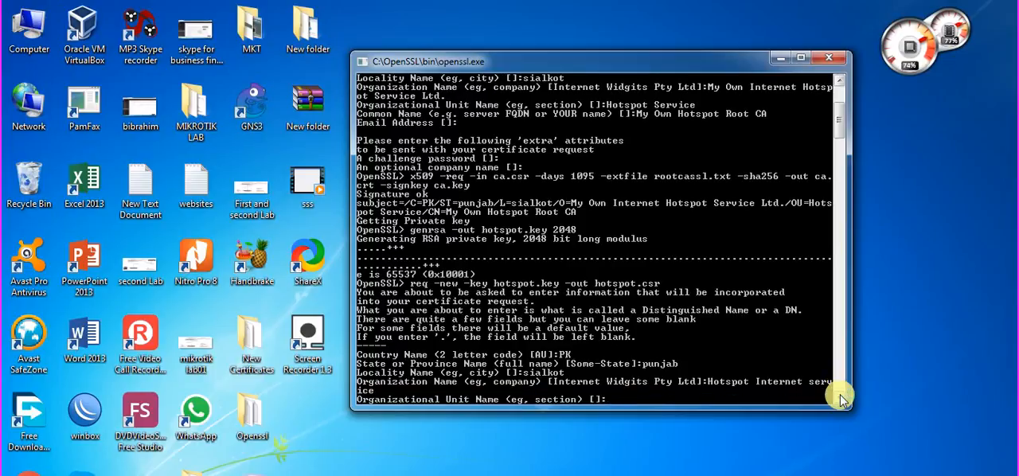
Set the hotspot request's organizational unit name to "Hotspot service".
type("Hotspot service")
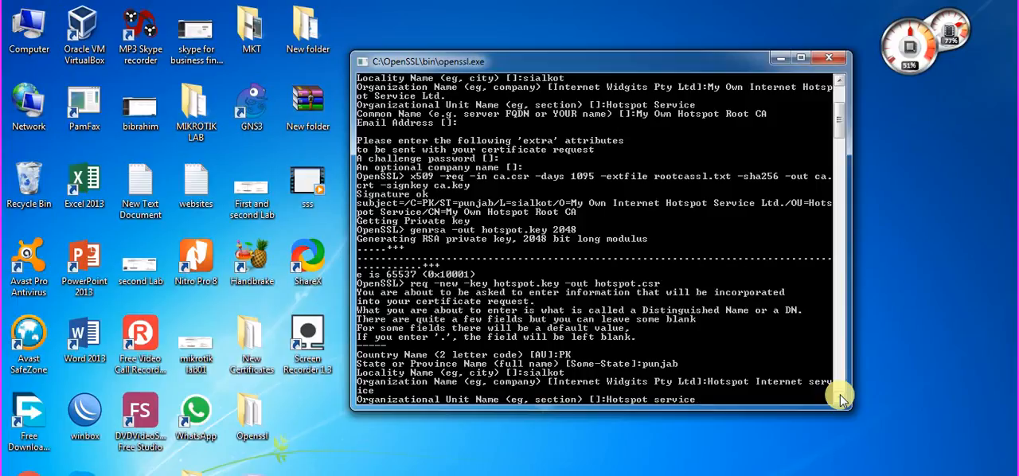
key("Return")
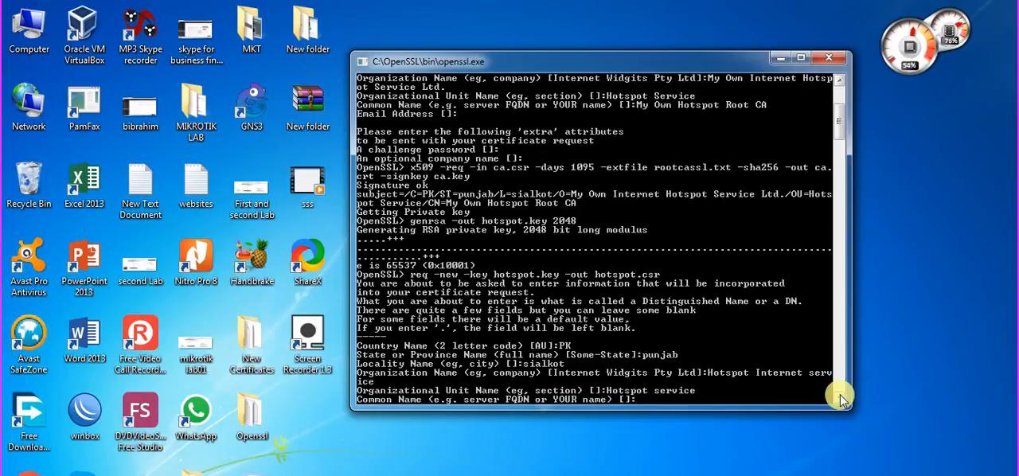
Set the hotspot request's common name to "SSL based Hotspot".
type("Ho")
key("BackSpace")
key("BackSpace")
type("SSL")
type(" based")
type(" H")
type("otp")
type("o")
type("spot")
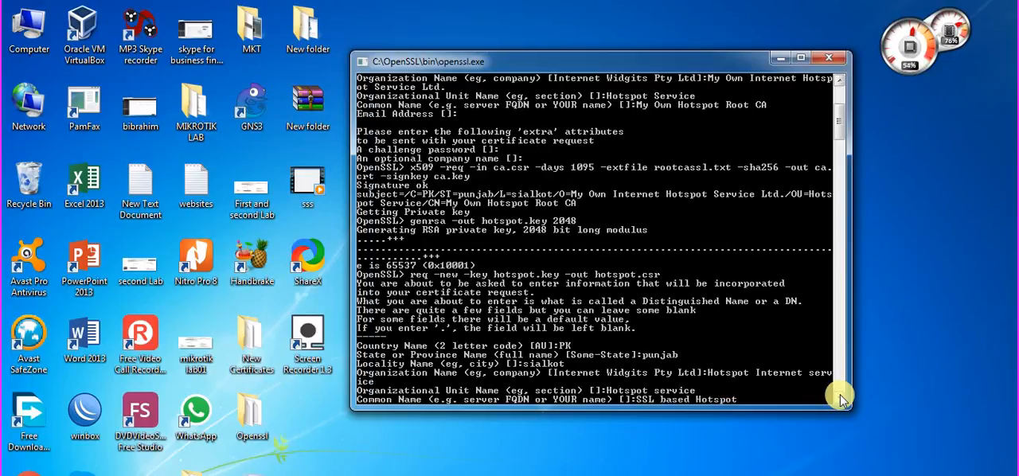
key("Right")
key("Right")
key("Right")
key("Return")
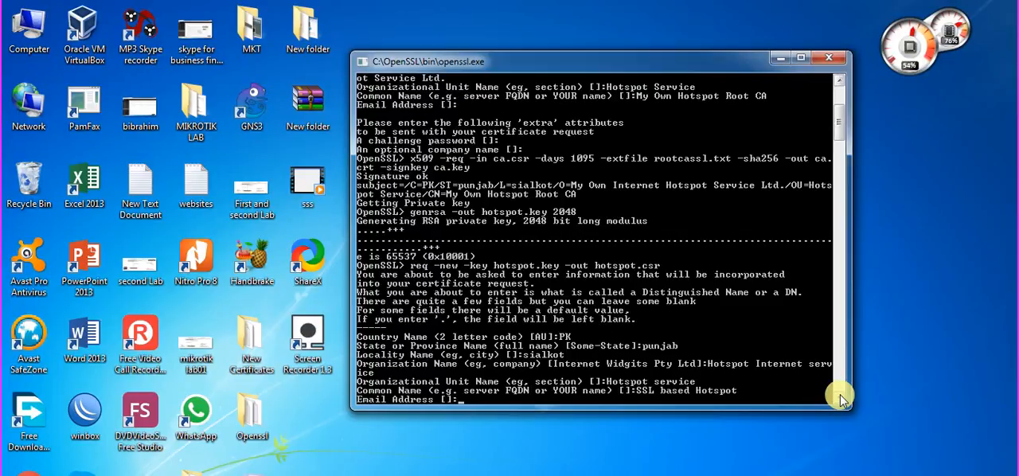
Leave the email address, challenge password and optional company name blank to complete the hotspot certificate request.
key("Return")
key("Return")
key("Return")
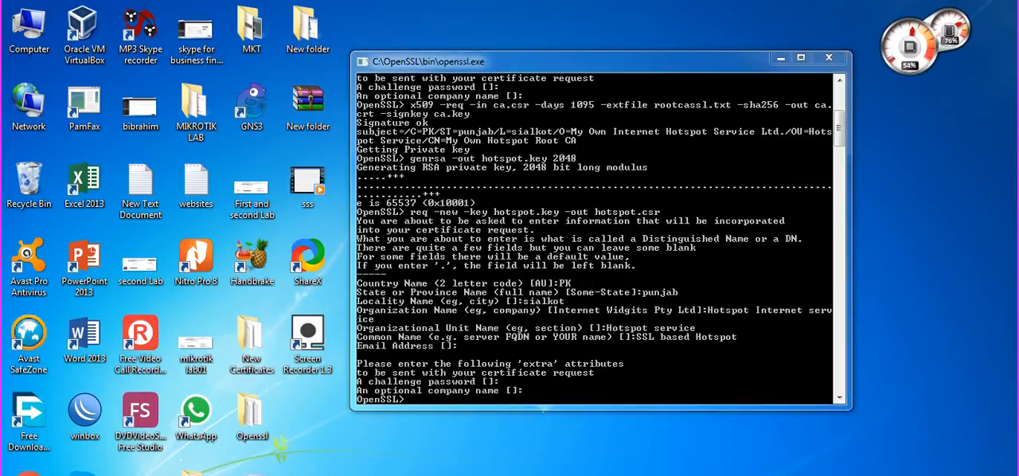
Paste the x509 command signing hotspot.csr with ca.crt and ca.key for 365 days, with -CAcreateserial, extension file sanssl.txt, sha256 and output hotspot.crt.
right_click(797, 474)
left_click(860, 460)
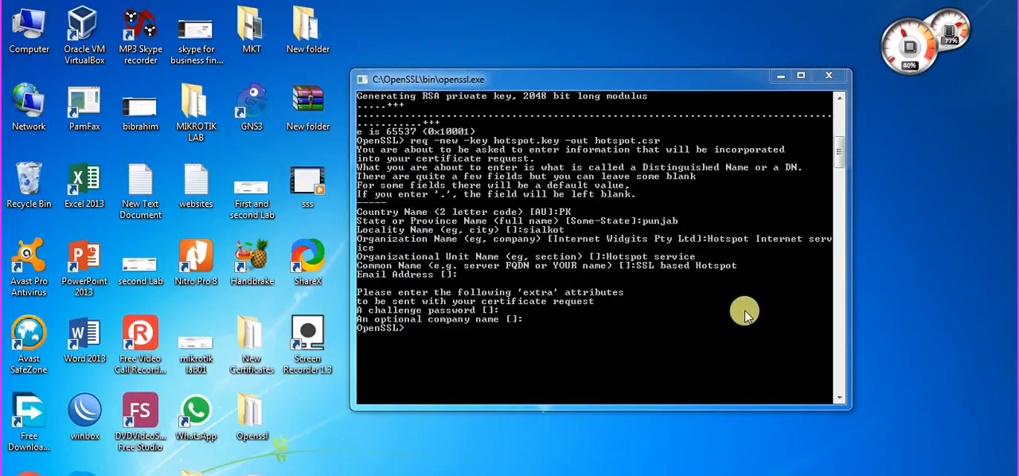
right_click(669, 83)
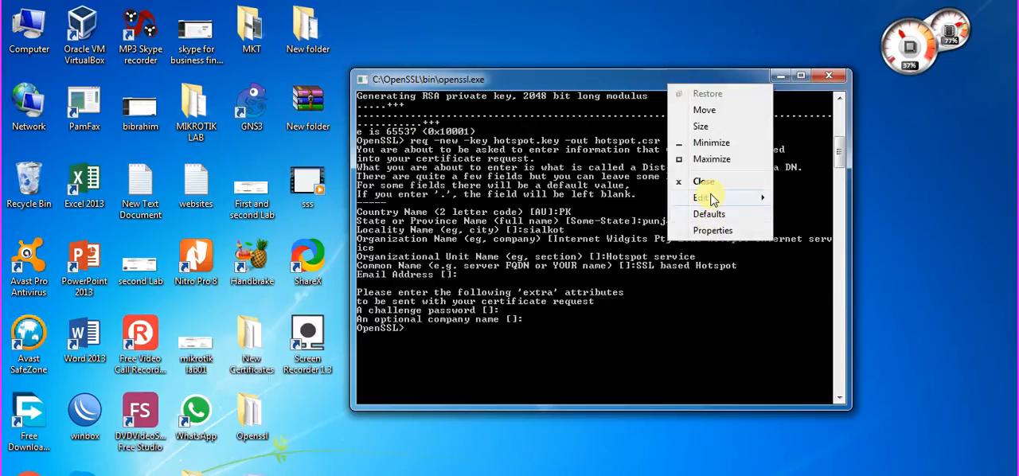
mouse_move(711, 199)
left_click(801, 230)
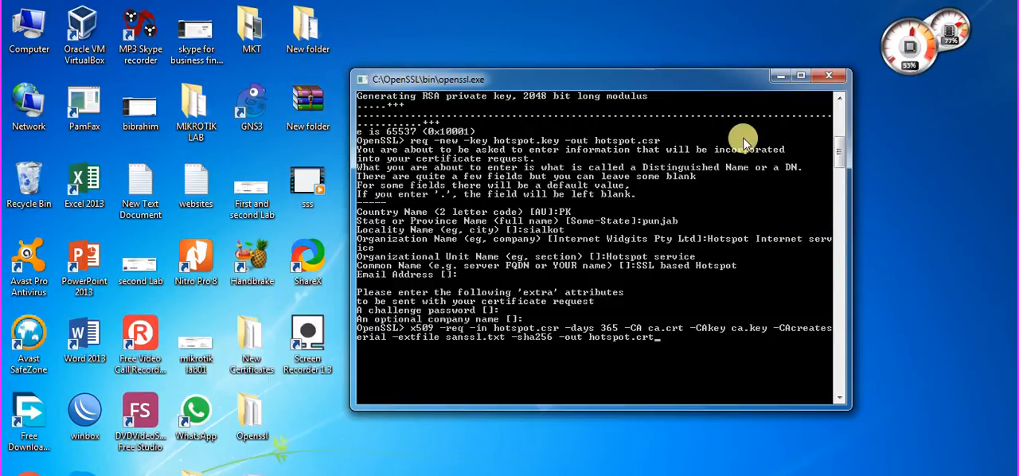
Look through the C:\OpenSSL\bin folder for hotspot.key, hotspot.csr and the sanssl extension file.
left_click(780, 77)
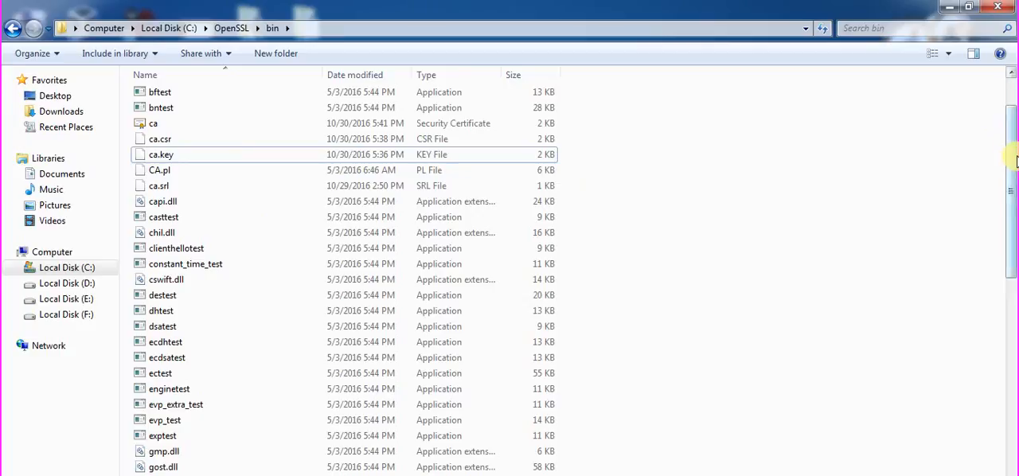
left_click_drag(1012, 167, 1015, 220)
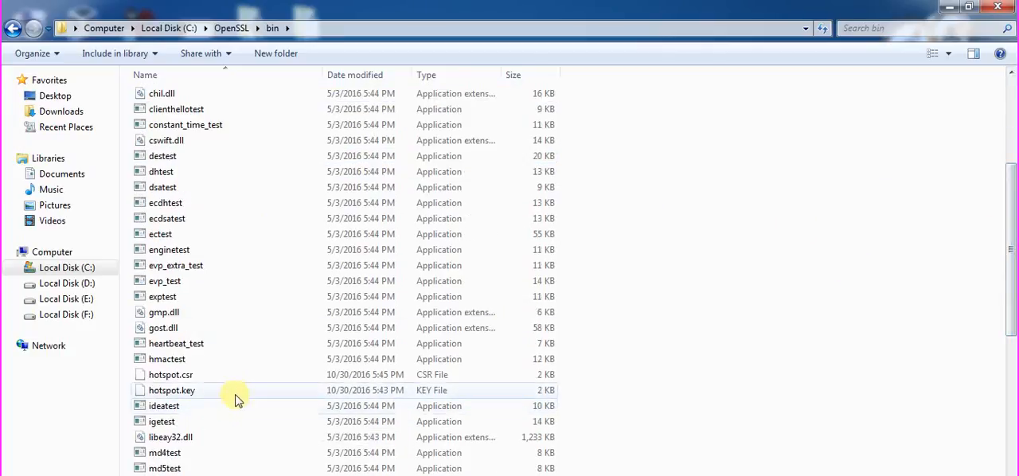
left_click(274, 409)
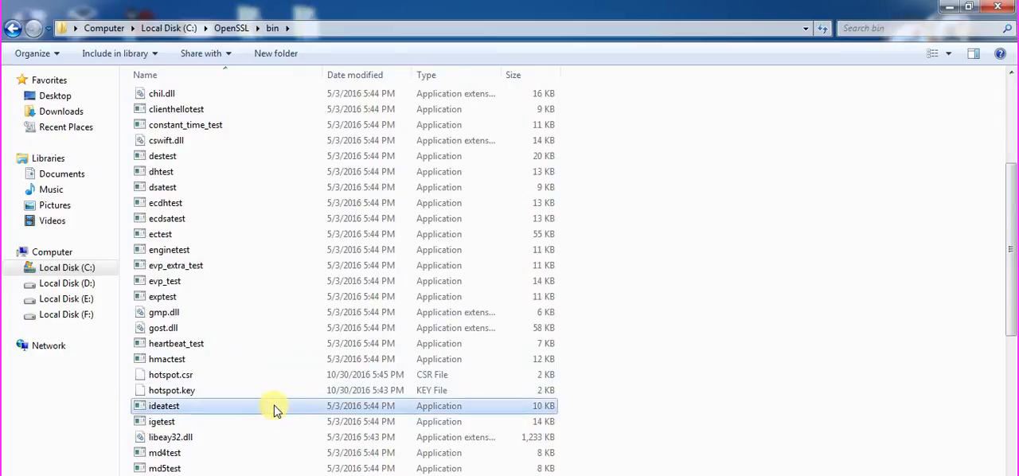
key("s")
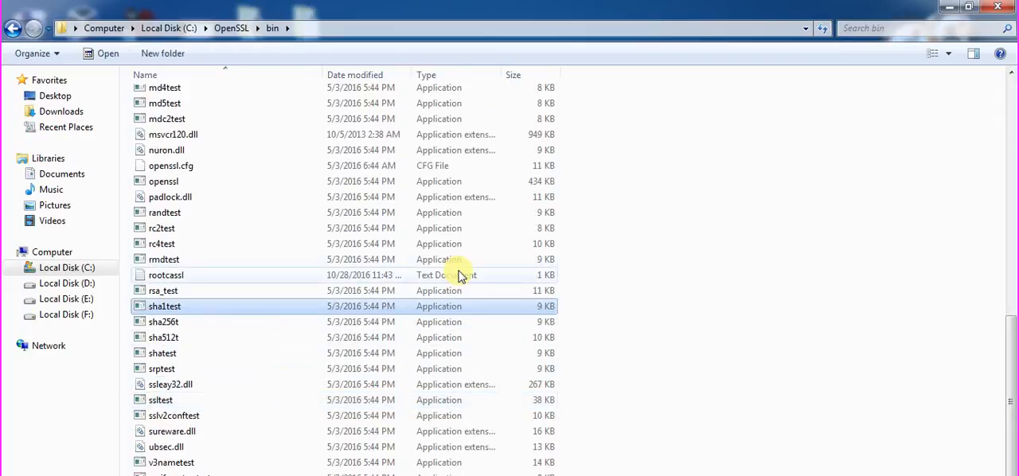
key("Down")
key("Down")
key("Down")
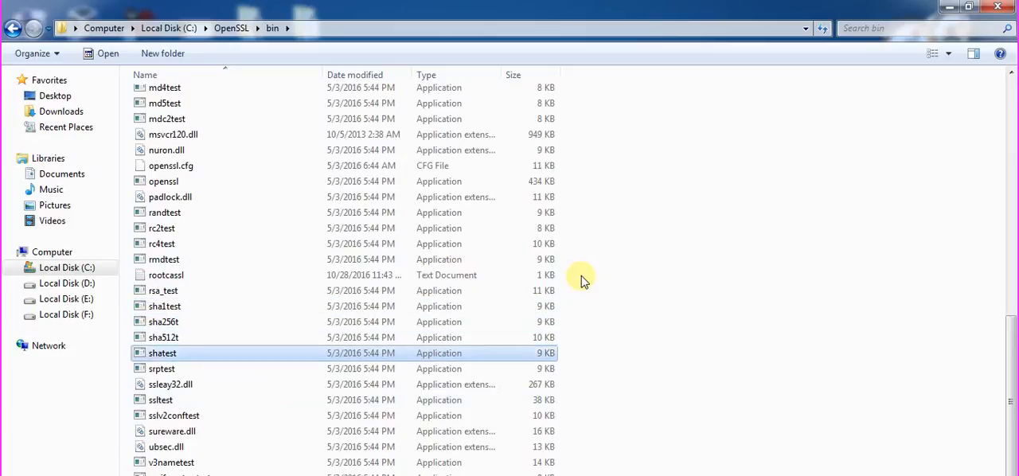
key("s")
key("s")
key("s")
key("s")
key("s")
key("s")
key("s")
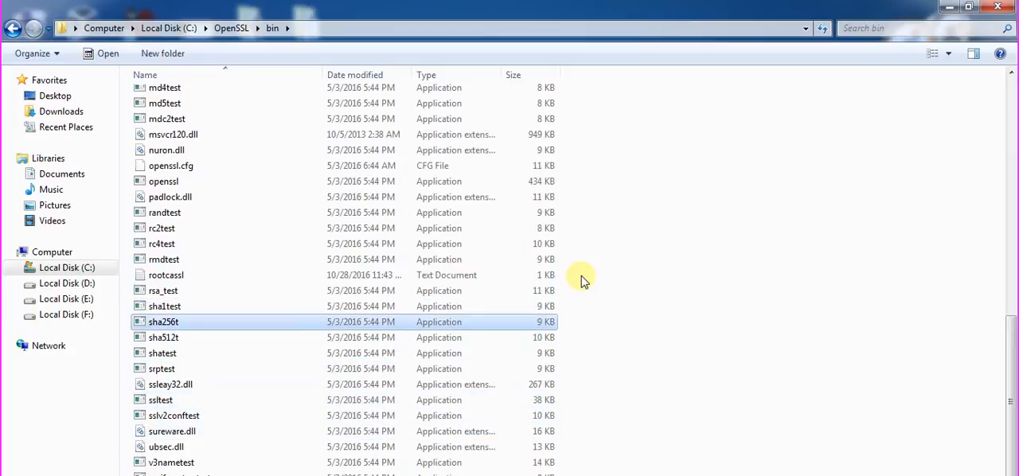
key("s")
key("s")
key("s")
key("s")
key("s")
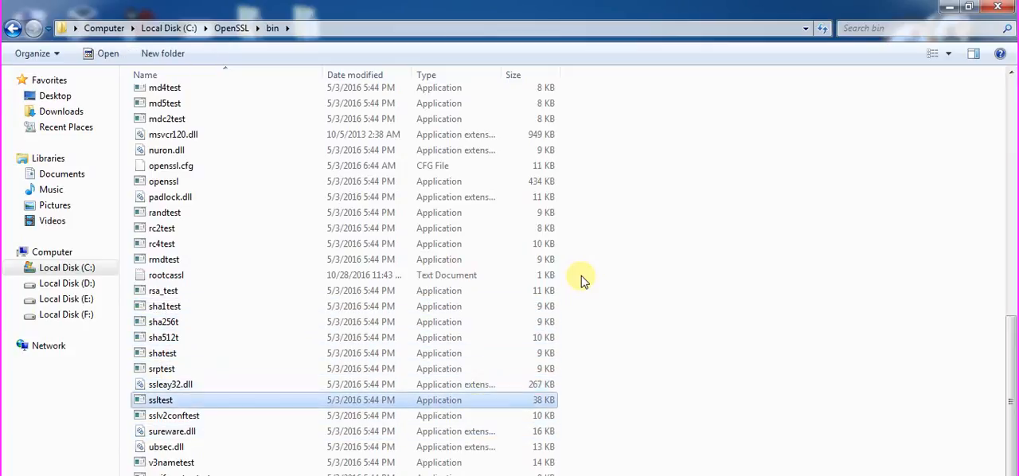
key("s")
key("s")
key("s")
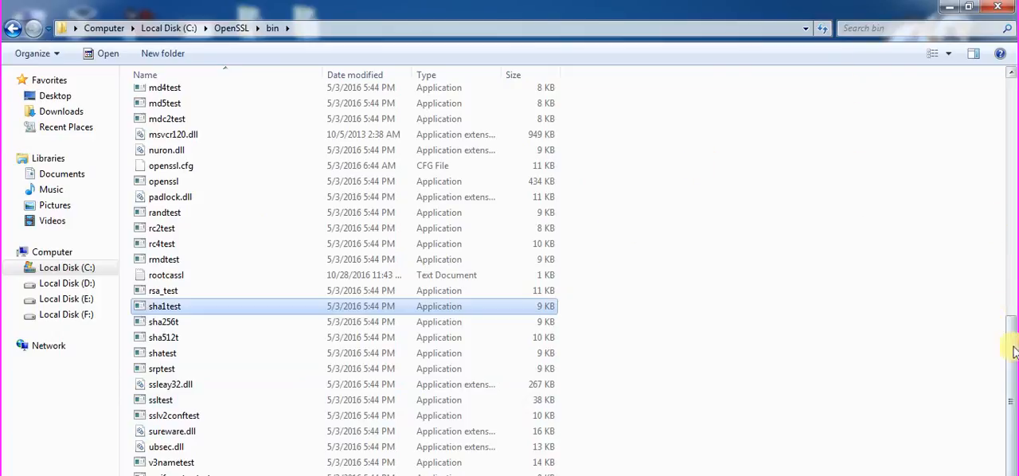
left_click_drag(1011, 348, 1010, 449)
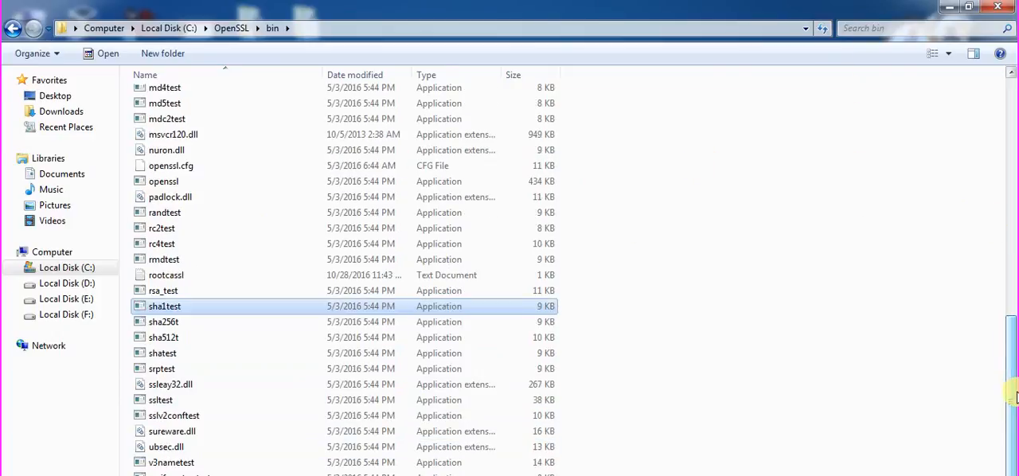
key("s")
key("s")
key("s")
key("s")
key("s")
key("s")
key("s")
key("s")
key("s")
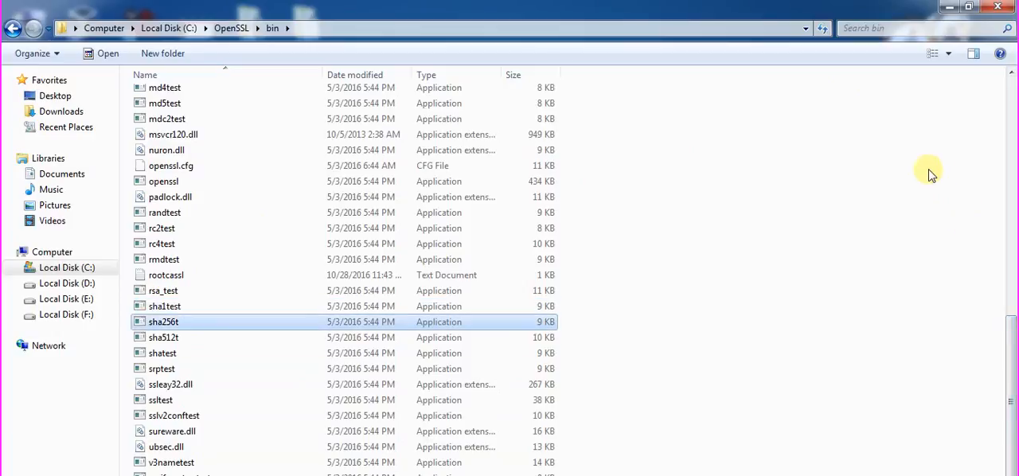
key("s")
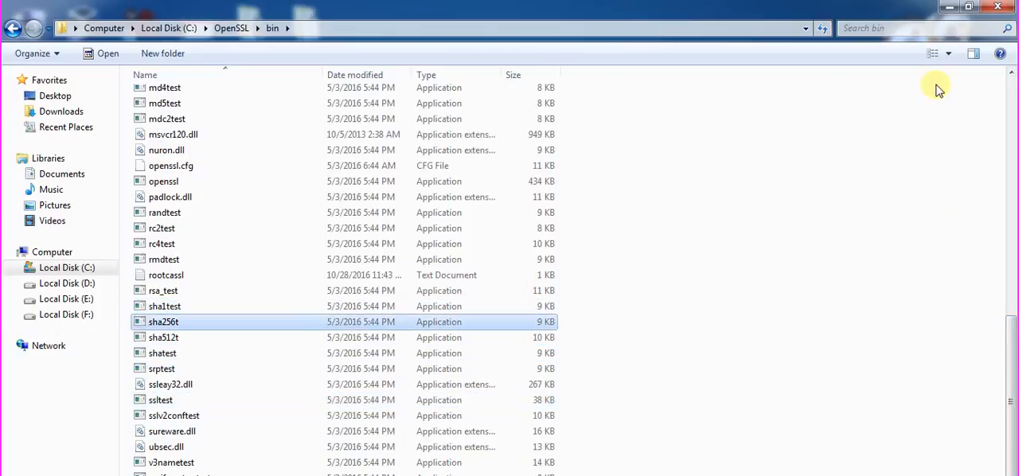
Paste a copy of the sanssl text document into the C:\OpenSSL\bin folder.
left_click(947, 7)
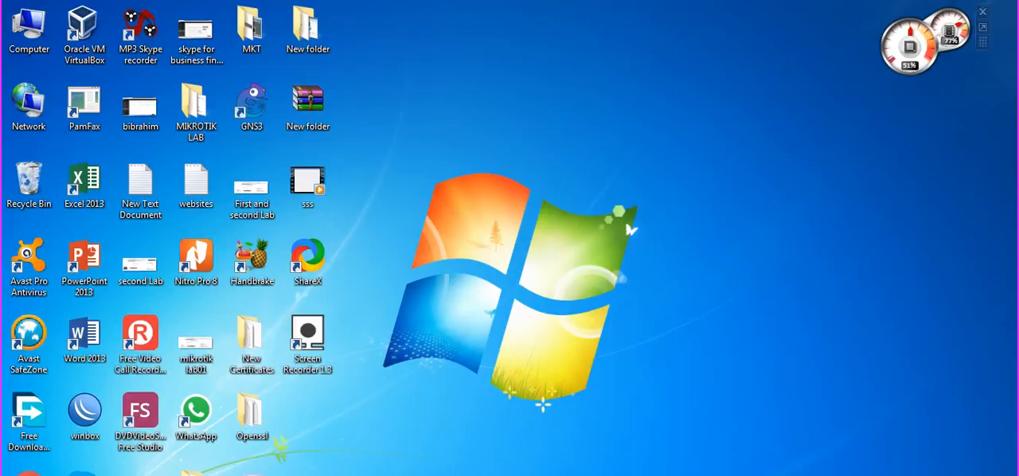
right_click(943, 475)
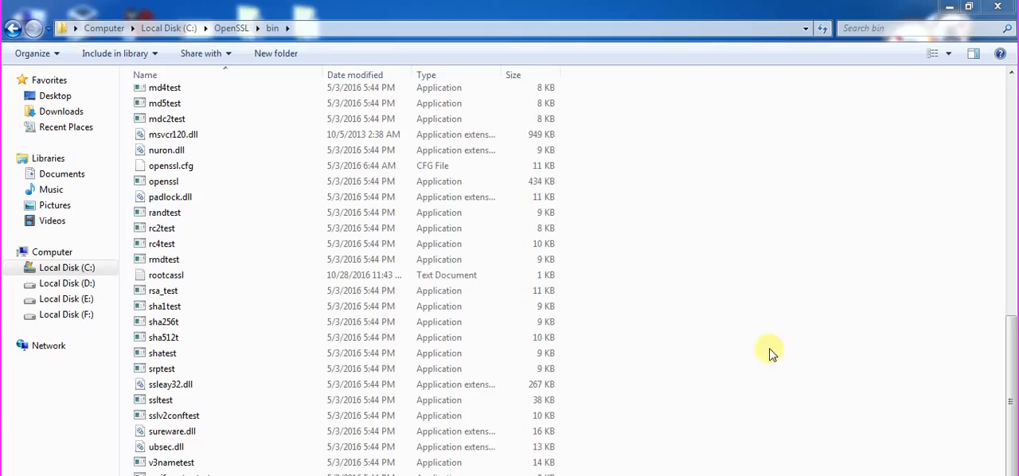
right_click(739, 270)
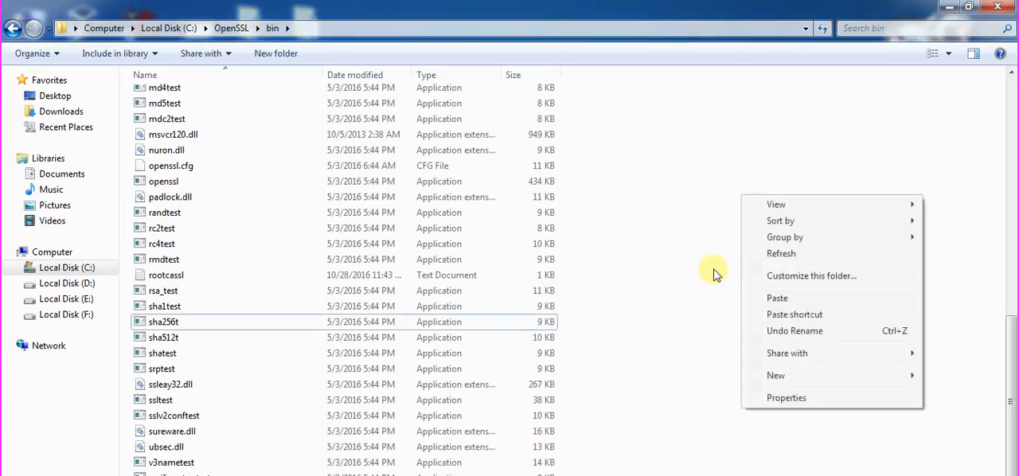
left_click(796, 298)
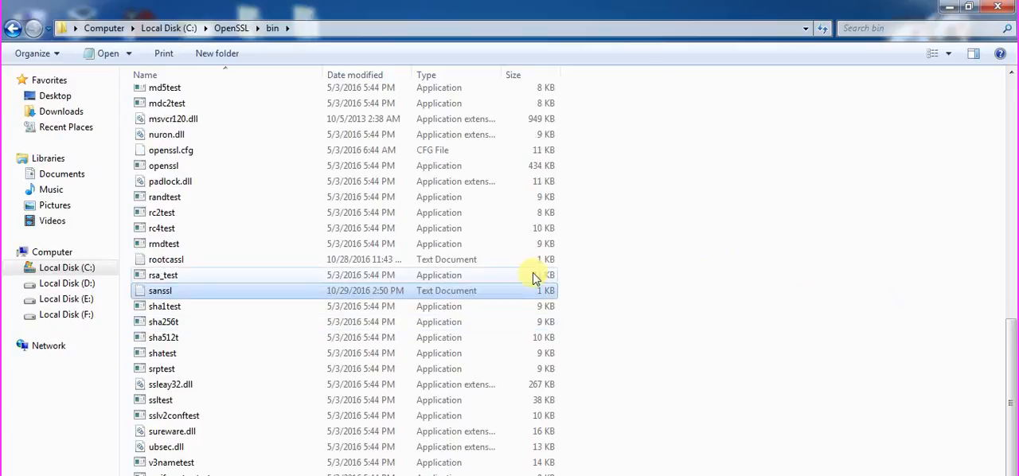
Open sanssl in Notepad and examine its subjectAltName setting and the DNS entries in the SAN section.
double_click(521, 292)
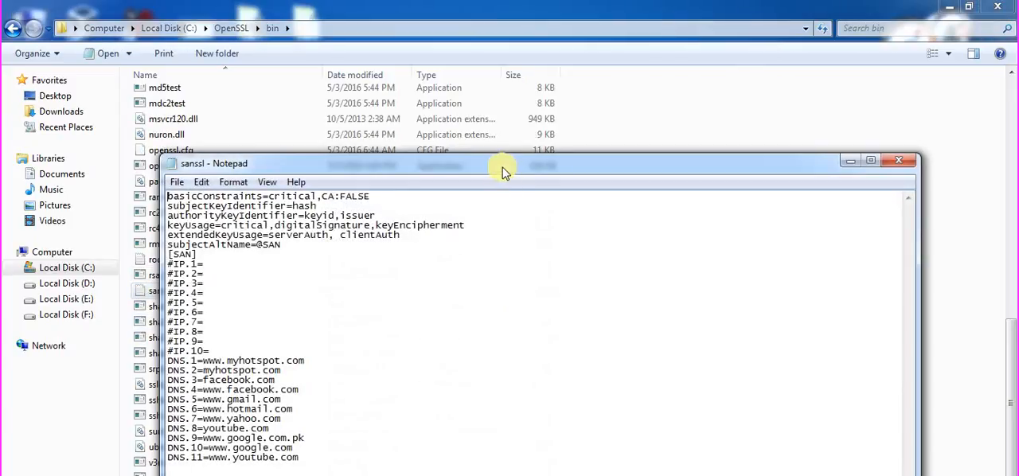
double_click(499, 155)
left_click_drag(290, 101, 238, 90)
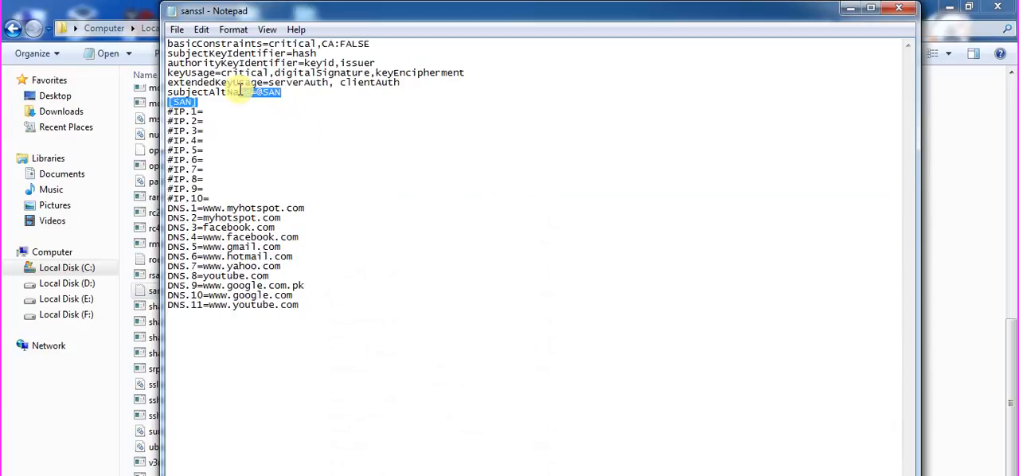
left_click(252, 112)
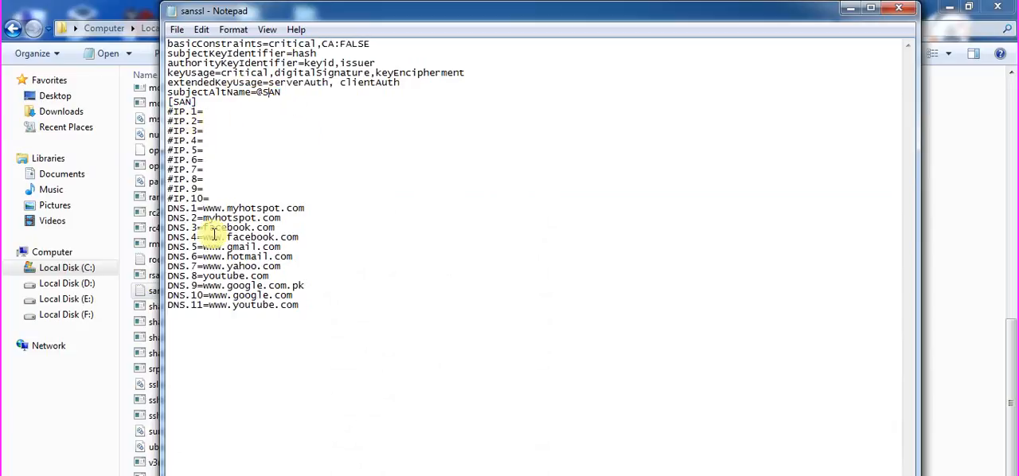
left_click_drag(185, 209, 164, 206)
left_click(422, 283)
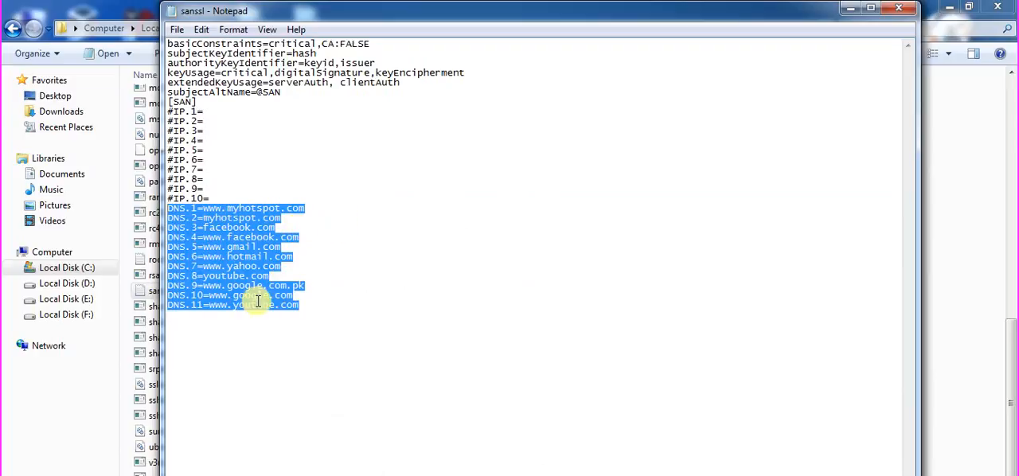
left_click(234, 231)
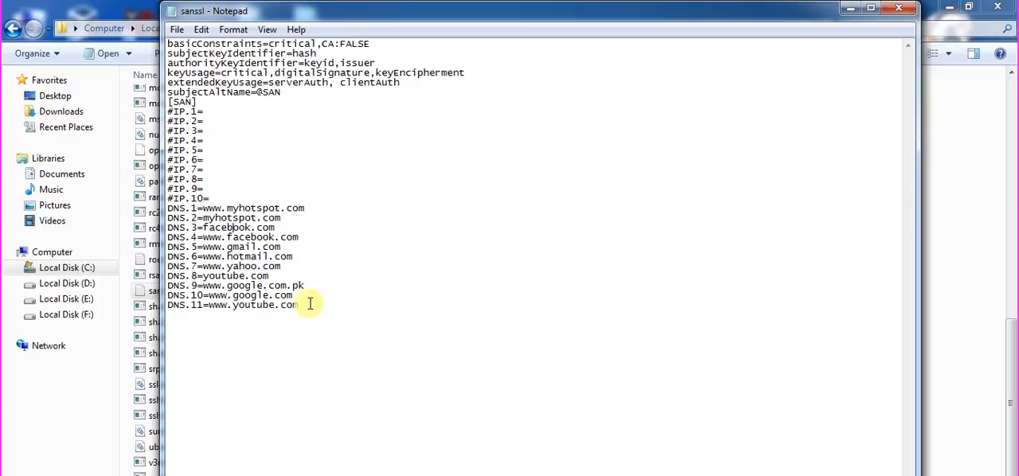
left_click_drag(310, 304, 168, 212)
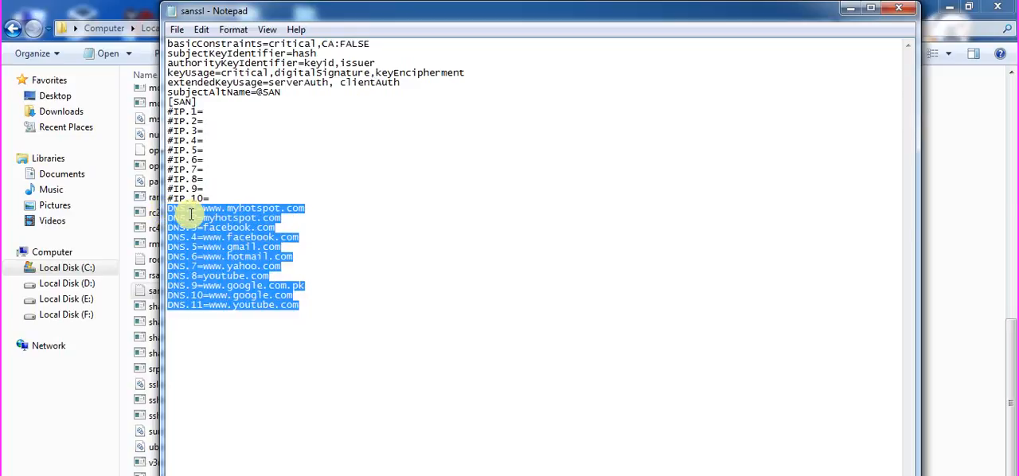
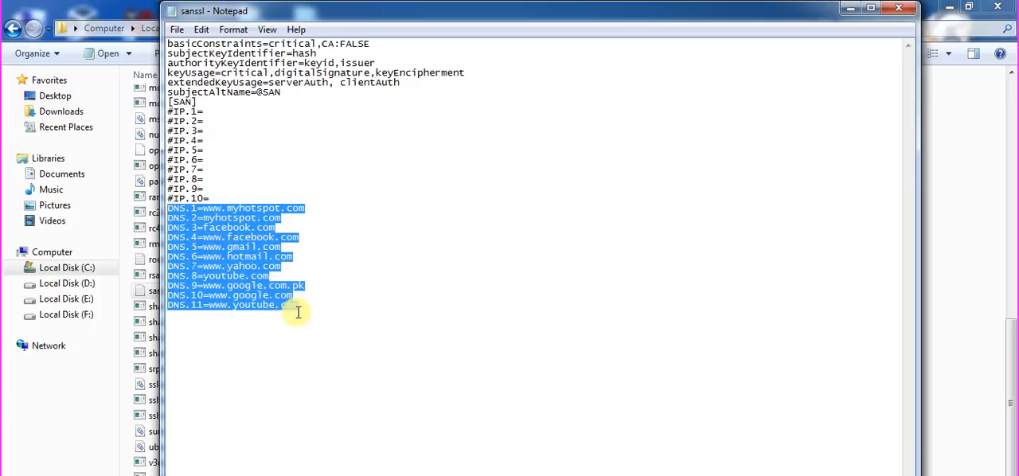
Review the DNS.1 to DNS.11 entries in the sanssl file and close it.
left_click(306, 311)
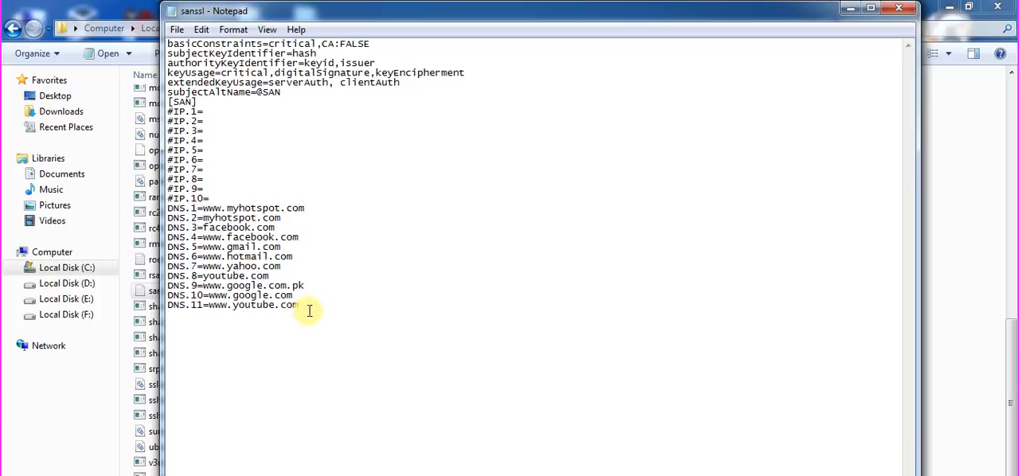
left_click_drag(306, 312, 169, 214)
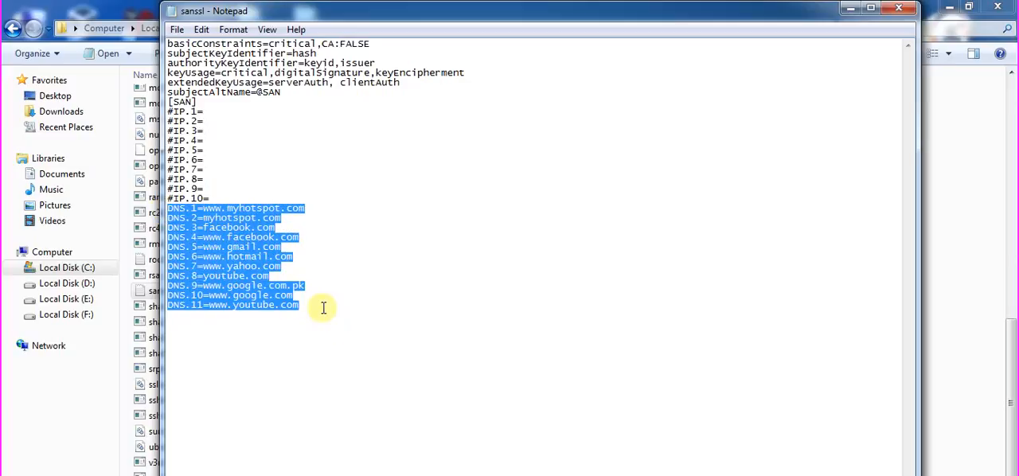
left_click(324, 308)
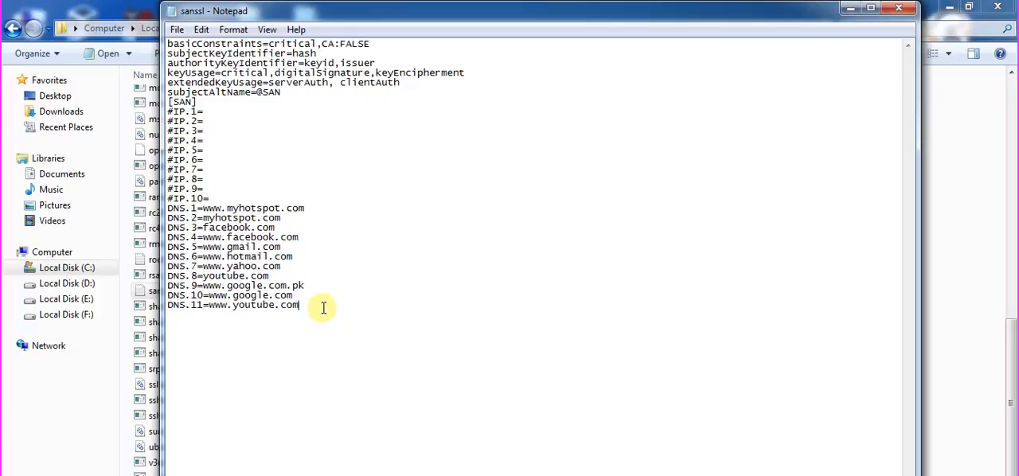
left_click(898, 10)
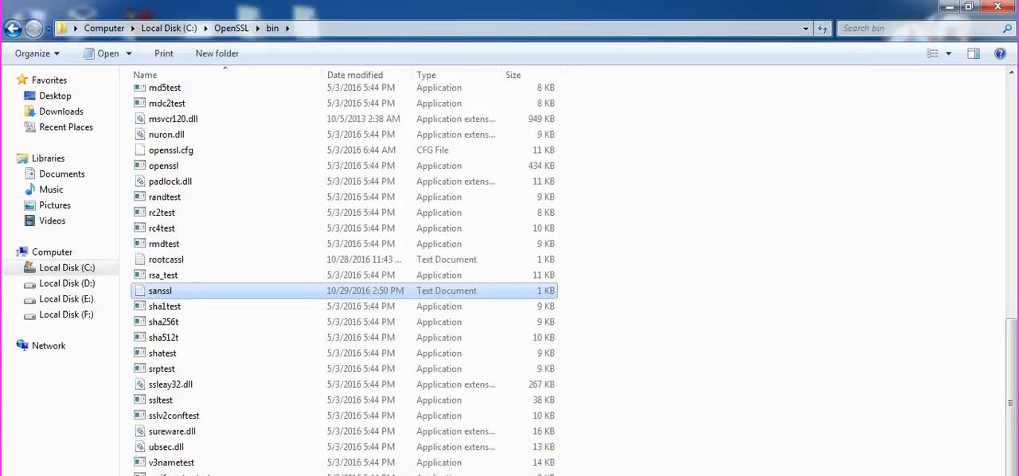
Run the prepared x509 command in the OpenSSL console to sign hotspot.csr with the root CA and output hotspot.crt.
left_click(359, 475)
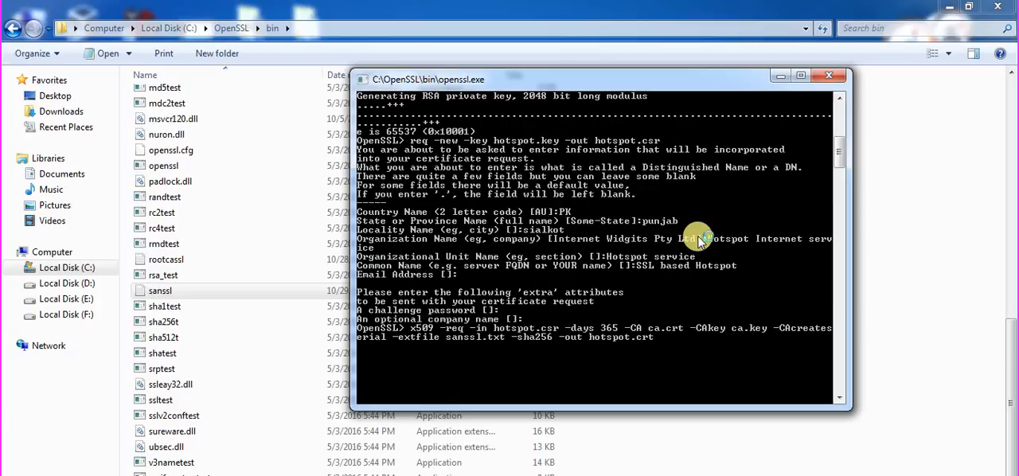
key("Return")
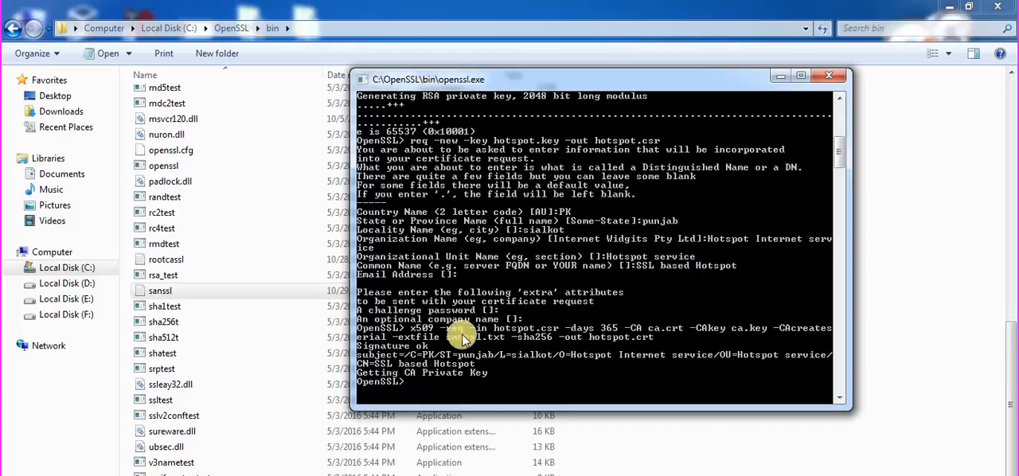
left_click(779, 75)
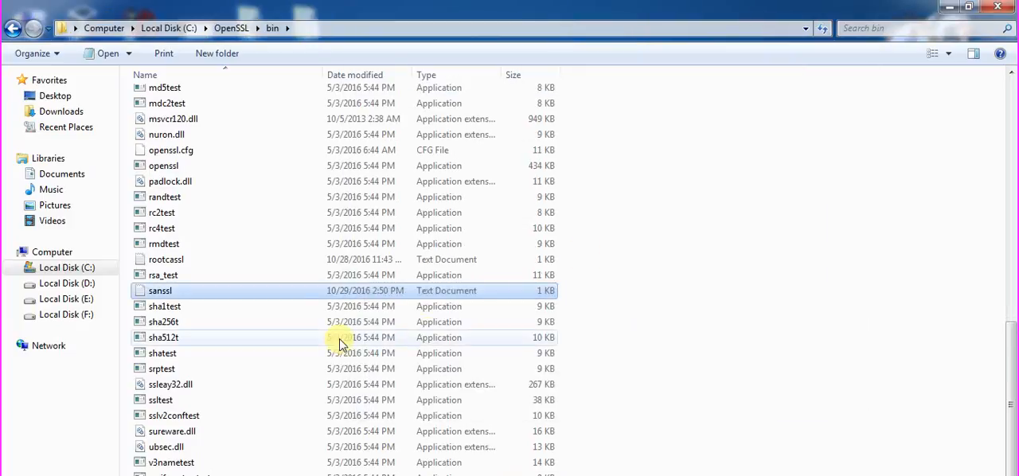
Open the hotspot security certificate in C:\OpenSSL\bin and check its issued-to, issued-by and validity information.
left_click(263, 323)
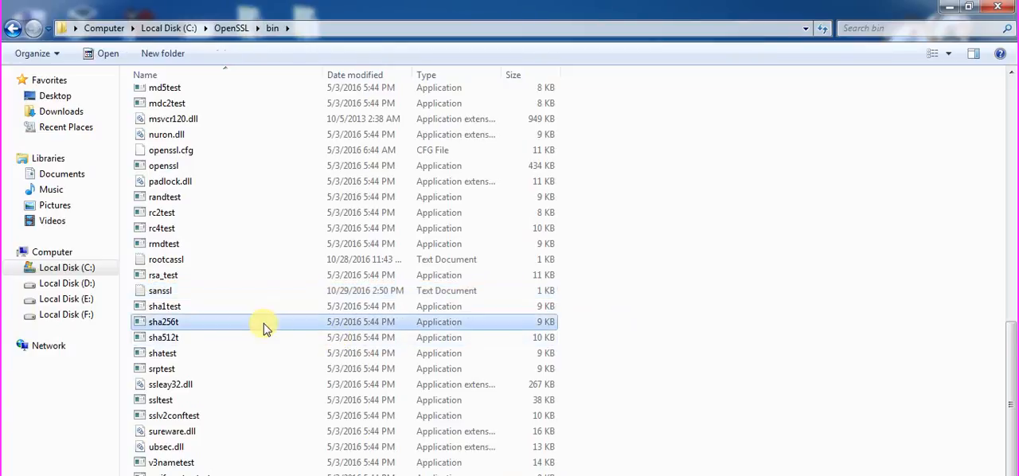
key("h")
double_click(246, 125)
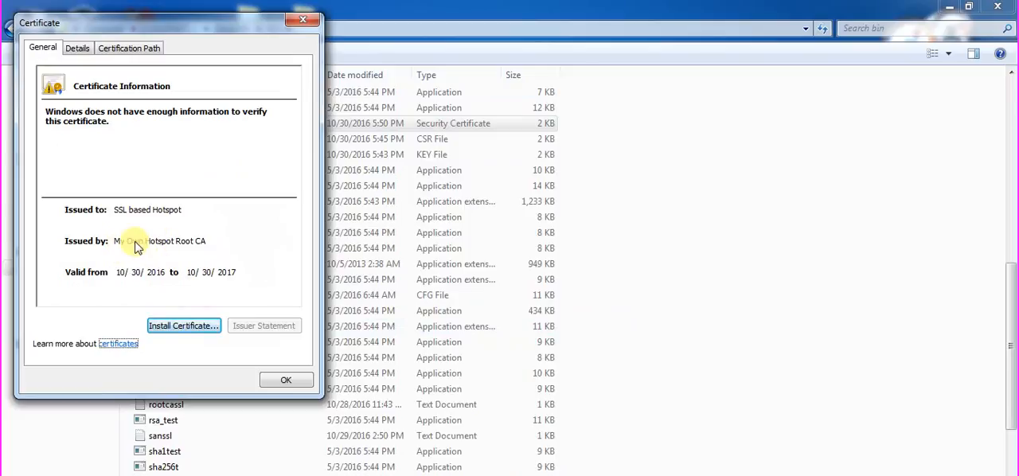
left_click(299, 21)
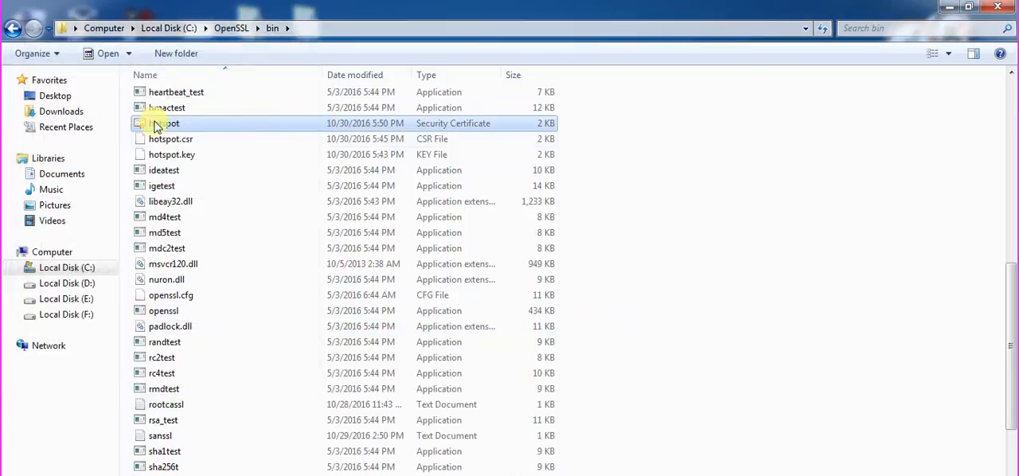
Examine the DNS names under Subject Alternative Name in the hotspot certificate's details, closing the certificate and its folder when done.
left_click(77, 47)
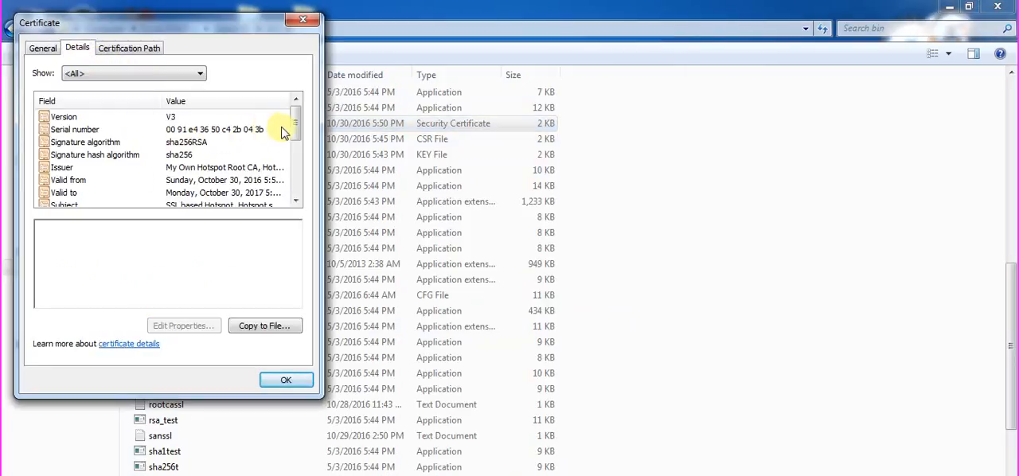
left_click_drag(296, 130, 298, 157)
left_click(193, 194)
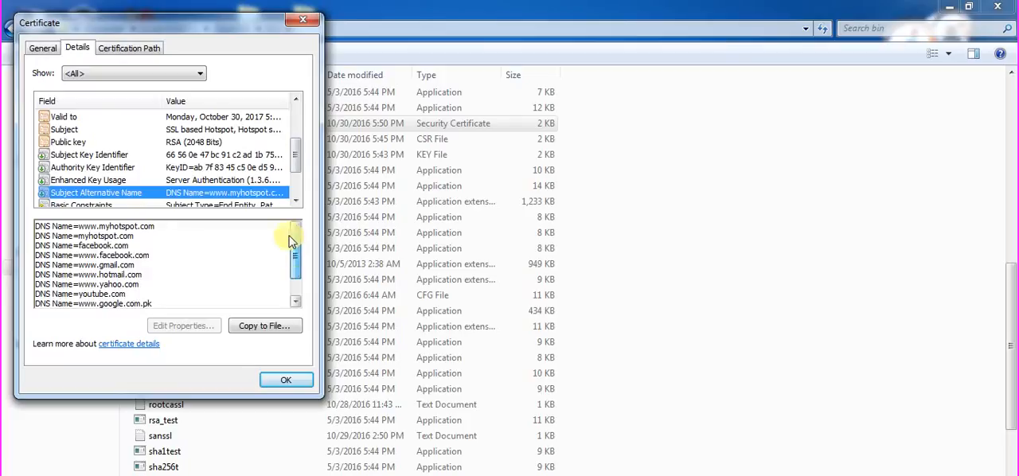
left_click_drag(291, 245, 277, 207)
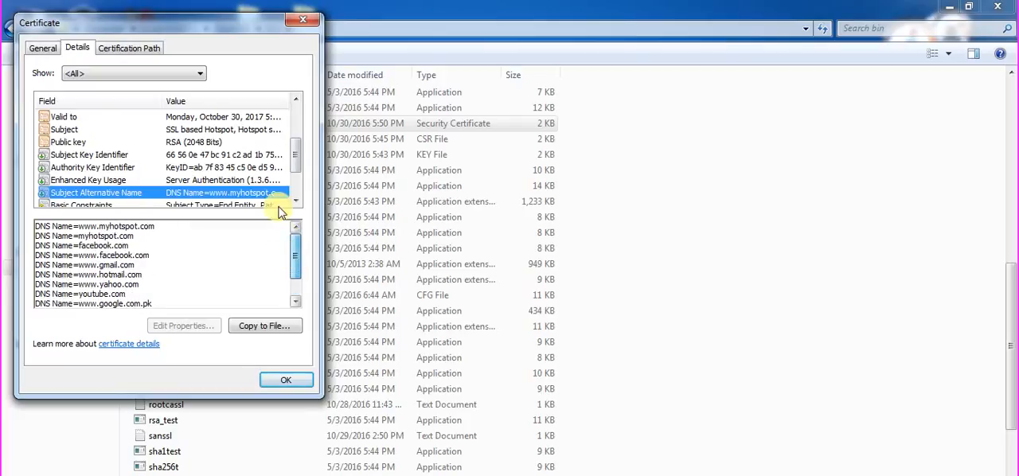
left_click(282, 382)
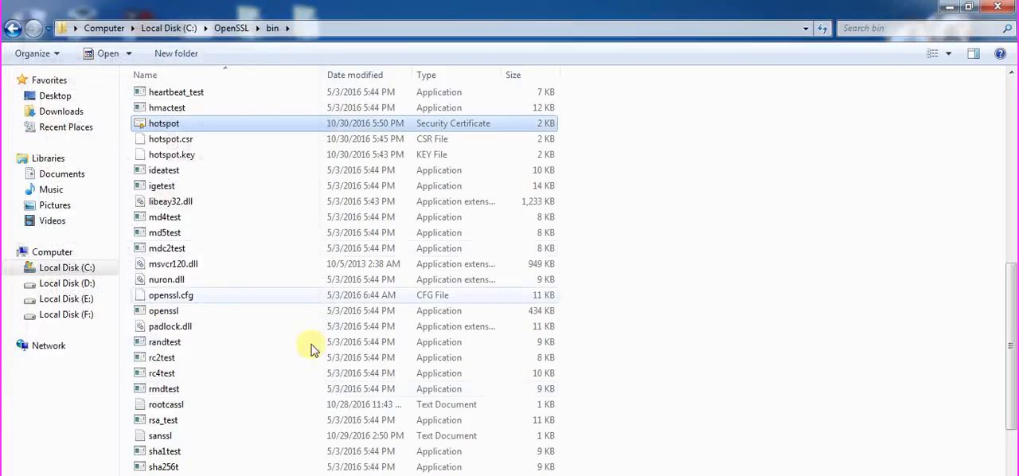
left_click(1010, 6)
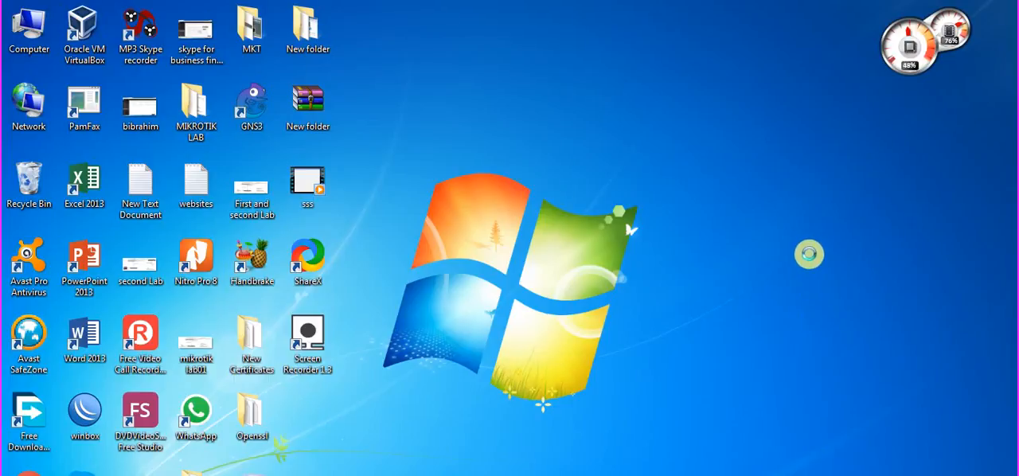
Switch to the Windows 8.1 virtual machine, run winbox-3.4 and connect to the MikroTik router.
right_click(812, 239)
left_click(846, 284)
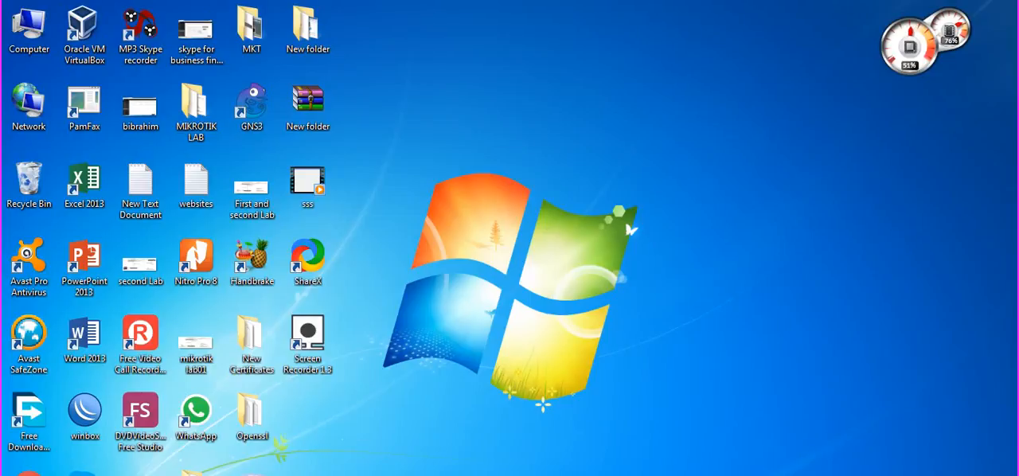
mouse_move(299, 475)
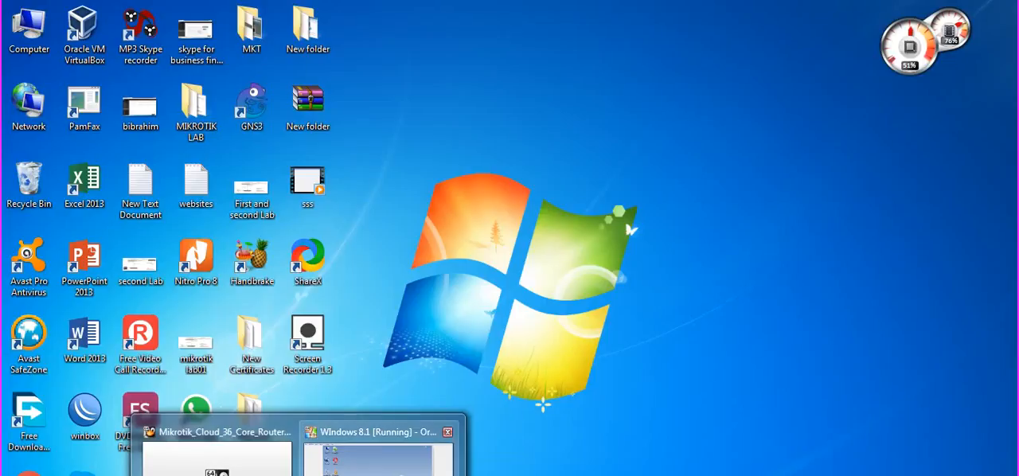
left_click(375, 450)
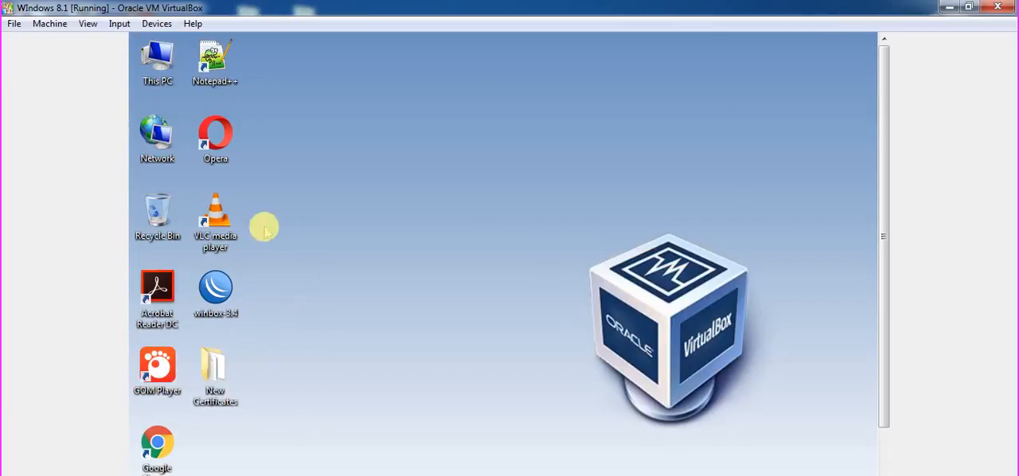
double_click(216, 294)
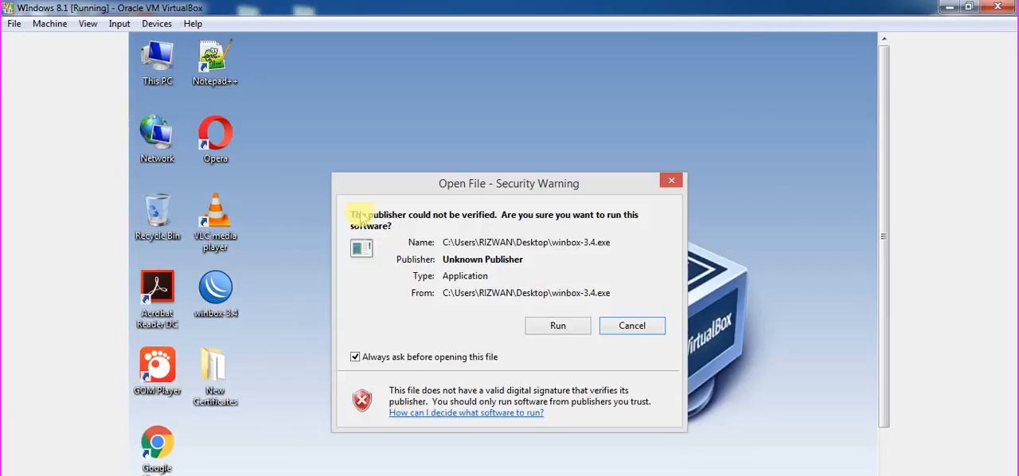
left_click(555, 326)
left_click(623, 200)
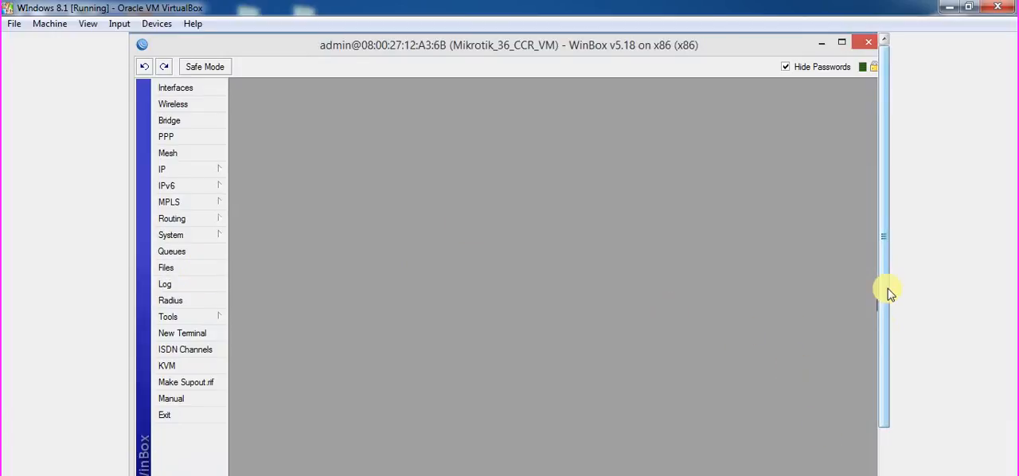
left_click_drag(886, 290, 886, 470)
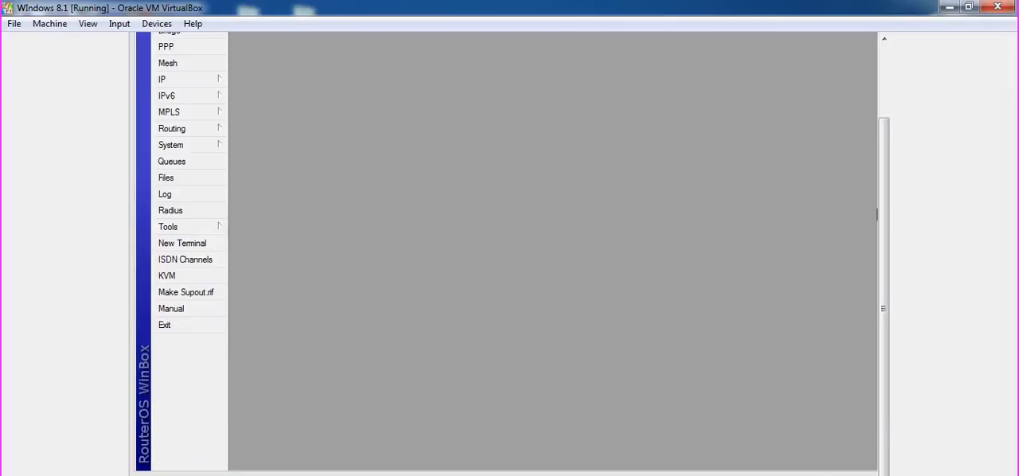
Create a folder named My Hotspot Certificates on the host desktop and check its contents.
left_click(950, 7)
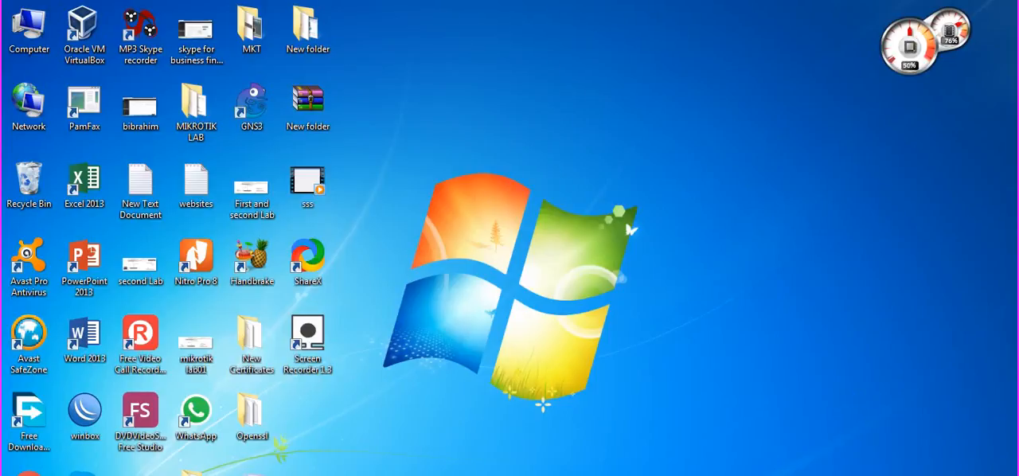
right_click(777, 466)
left_click(837, 454)
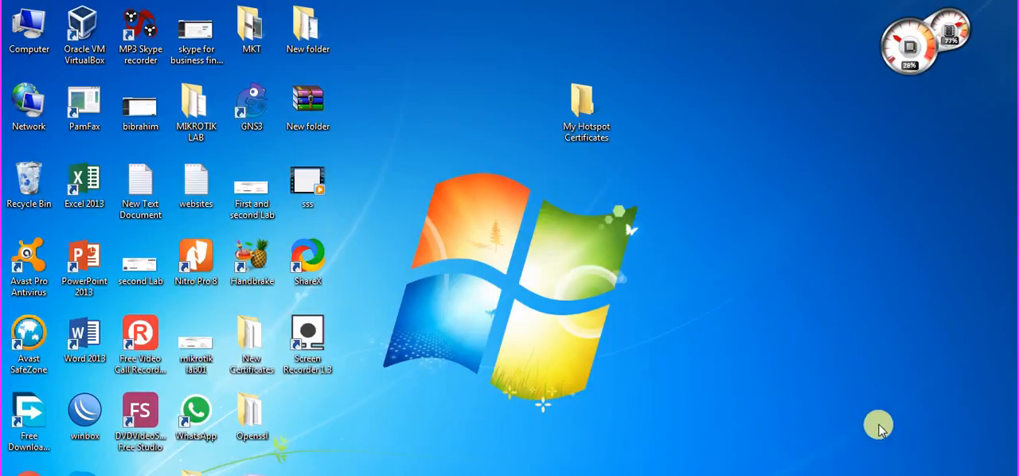
double_click(586, 106)
left_click(996, 5)
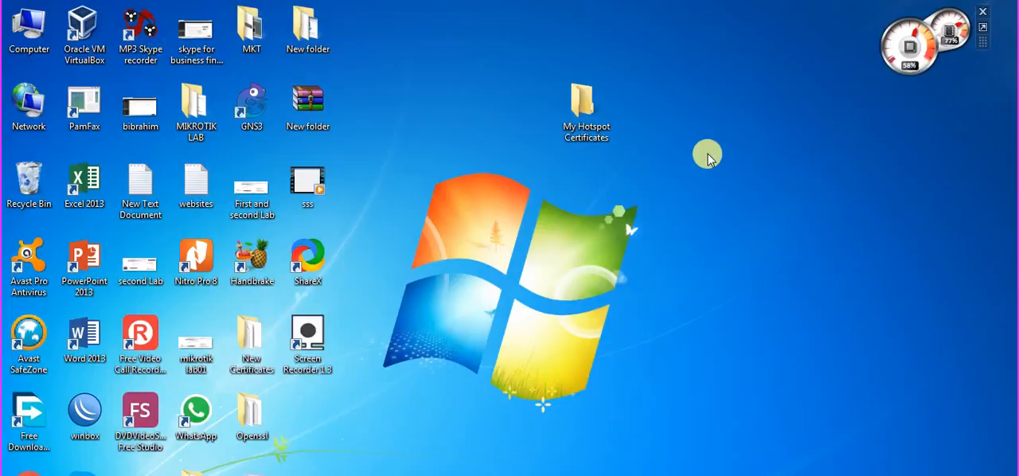
double_click(590, 127)
left_click(996, 4)
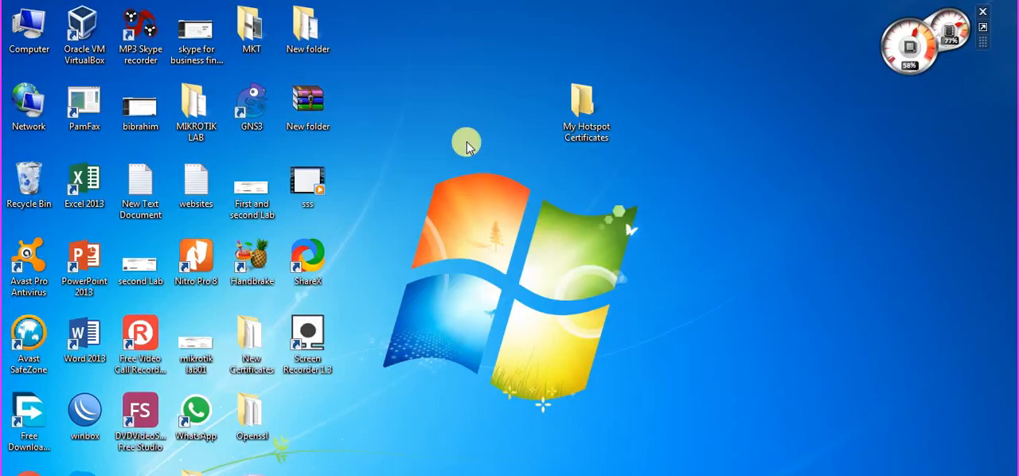
Open the C:\OpenSSL\bin folder in a new maximized Explorer window.
left_click(217, 472)
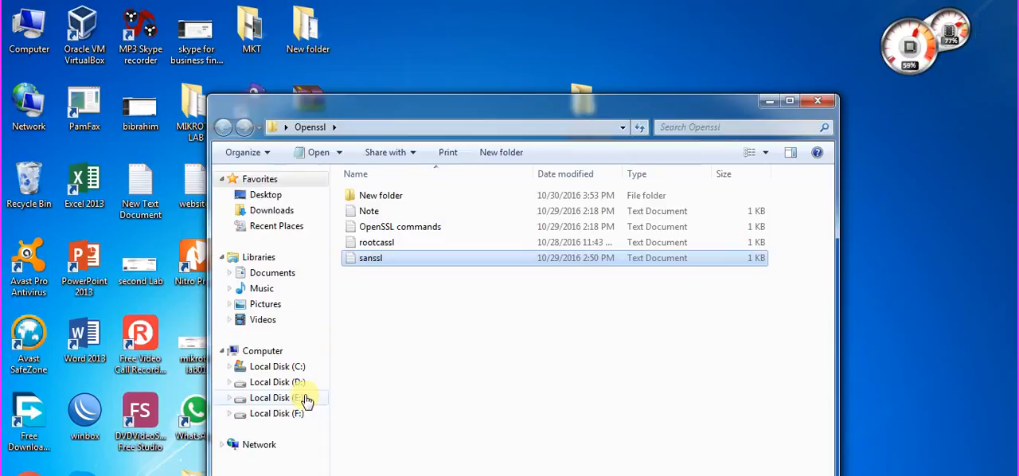
left_click(823, 105)
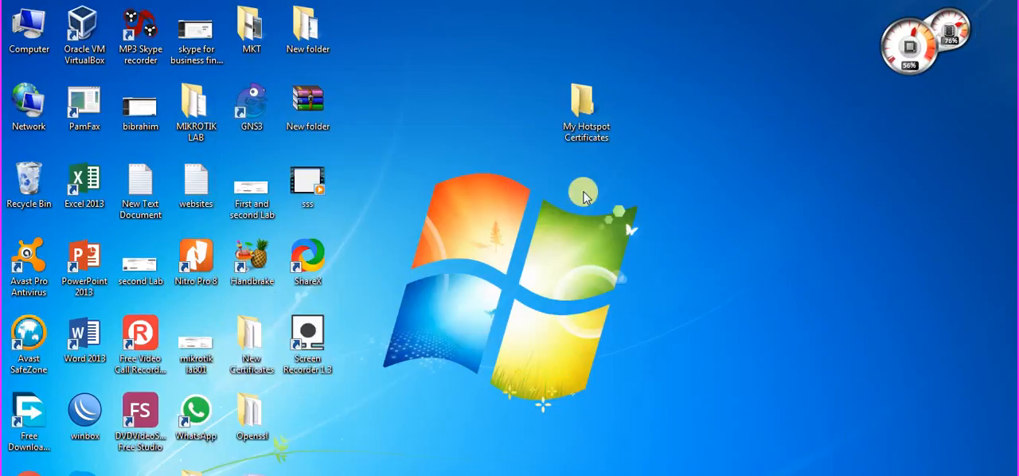
left_click(142, 475)
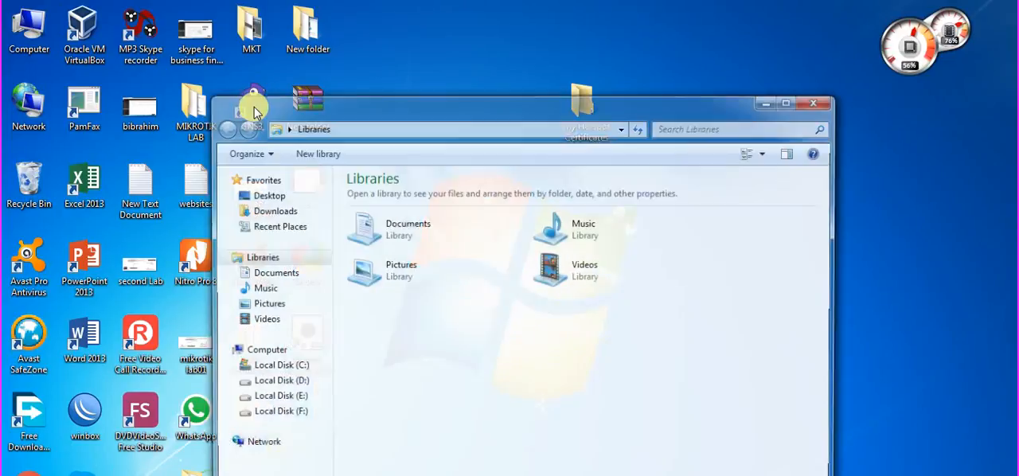
double_click(337, 103)
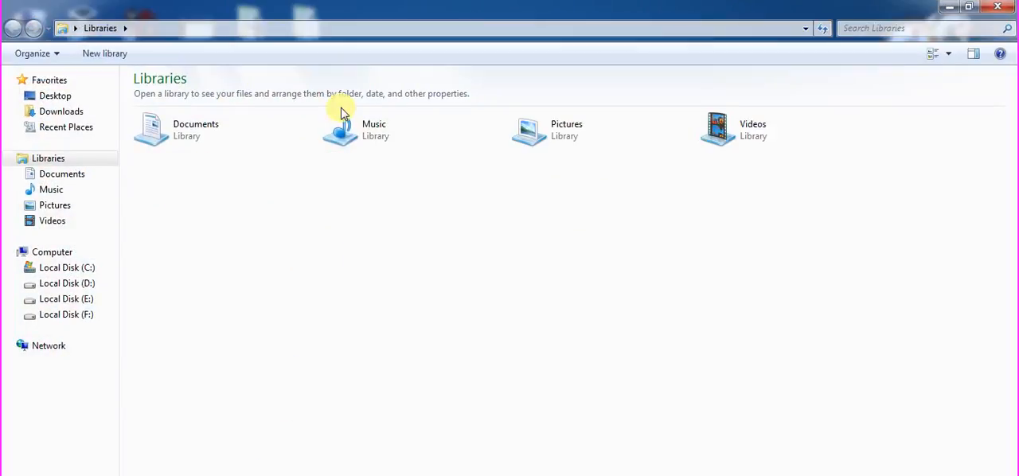
left_click(85, 270)
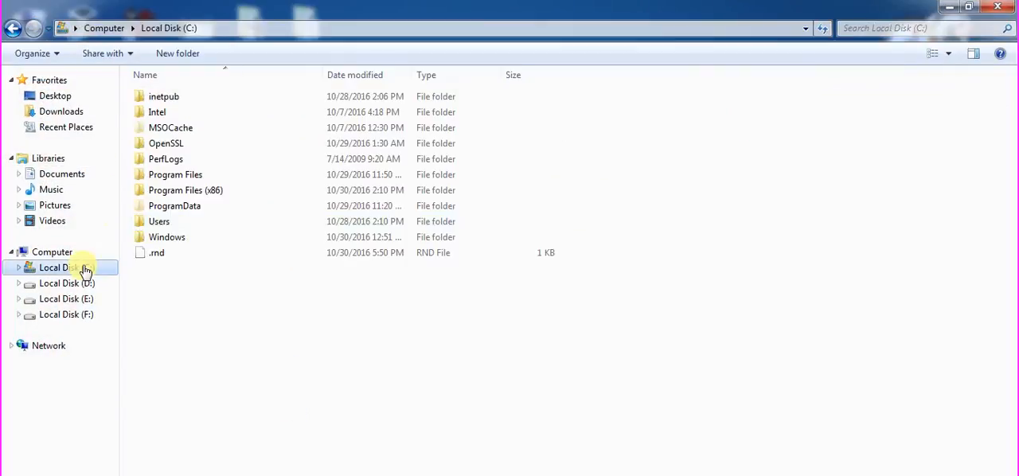
double_click(246, 153)
double_click(221, 102)
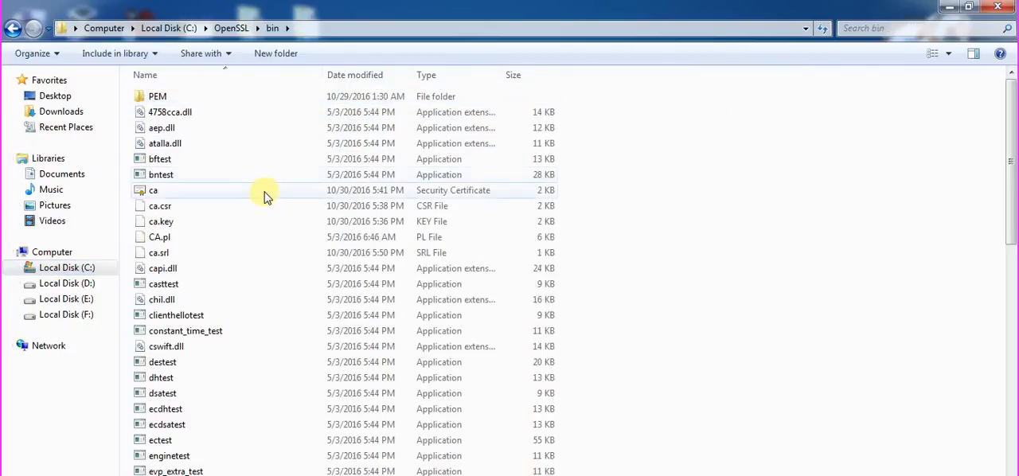
Select the ca certificate, the hotspot certificate and hotspot.key together in the OpenSSL bin folder and copy them.
left_click(262, 195)
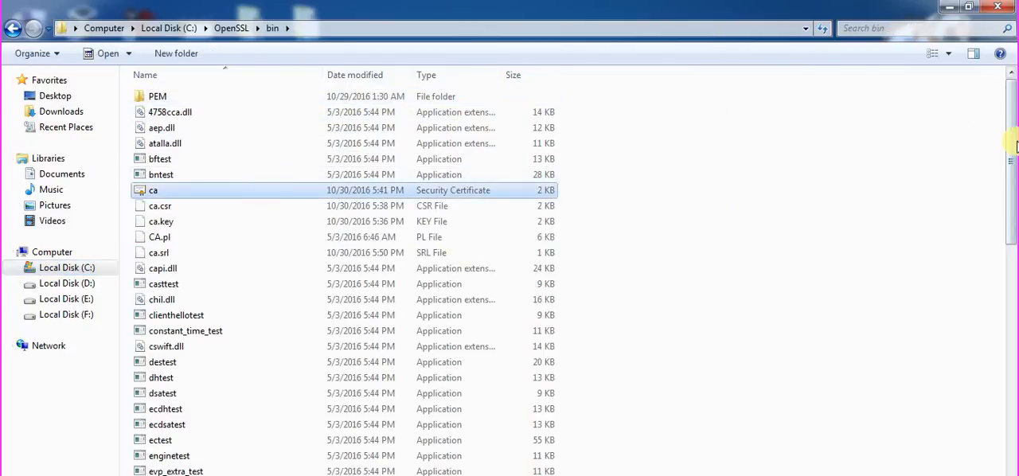
left_click_drag(1015, 145, 1016, 177)
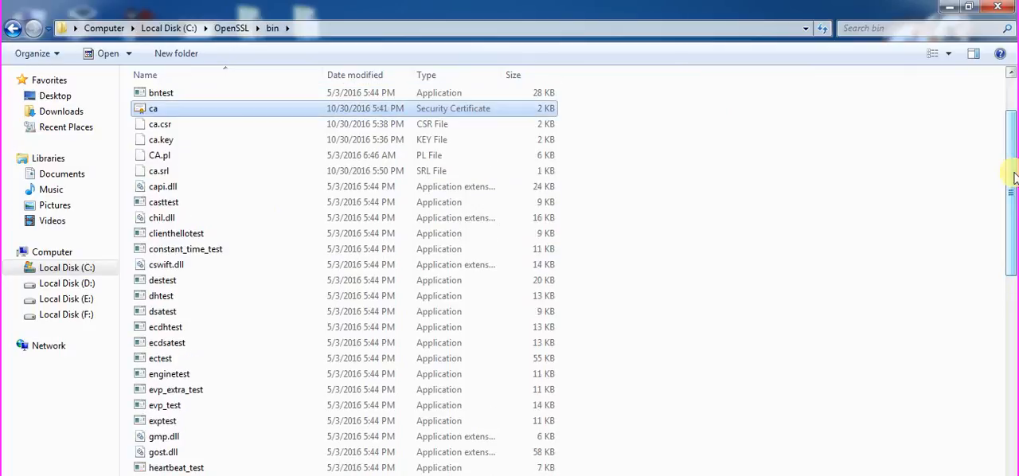
left_click_drag(1014, 179, 1015, 249)
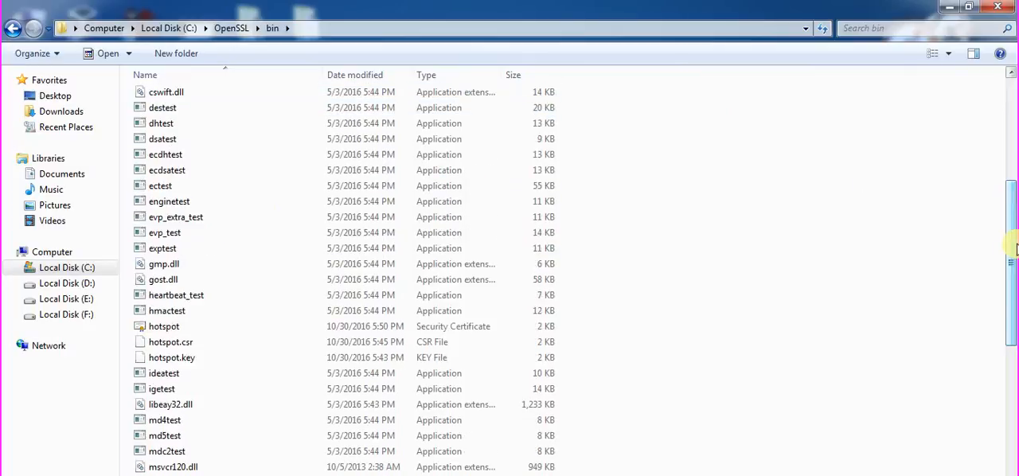
left_click(432, 327)
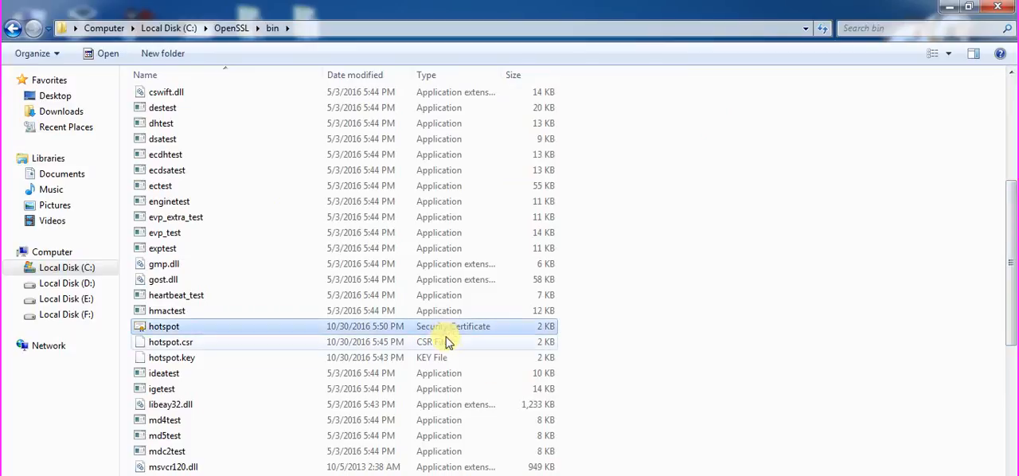
left_click(448, 359, "ctrl")
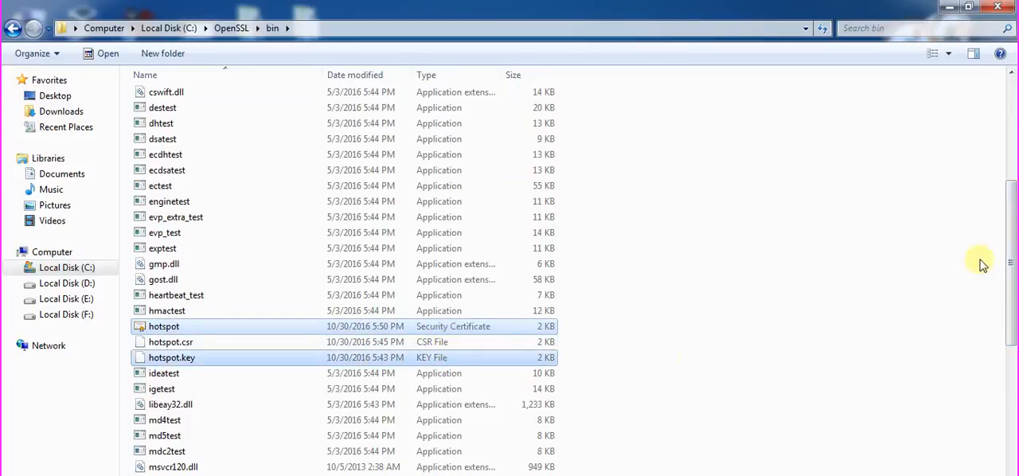
left_click_drag(1015, 257, 1015, 195)
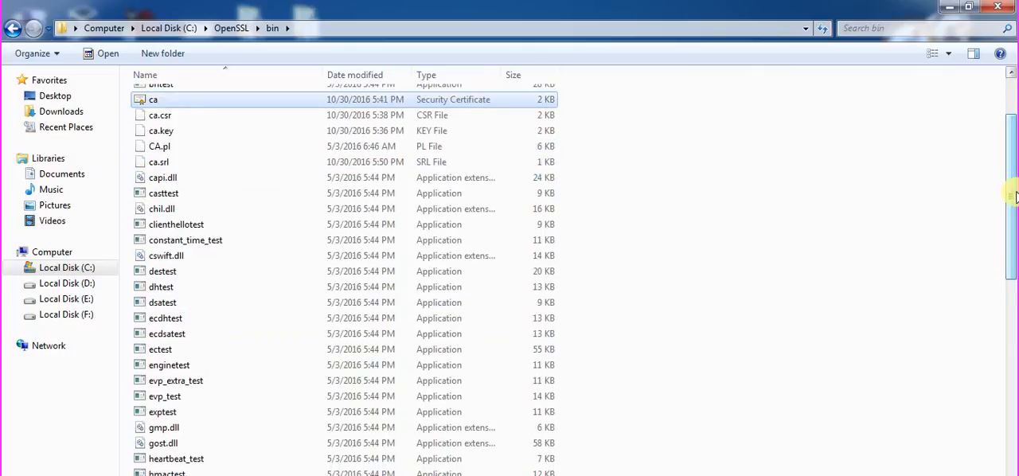
Paste the copied certificate and key files into the My Hotspot Certificates folder on the desktop and close it.
left_click(948, 8)
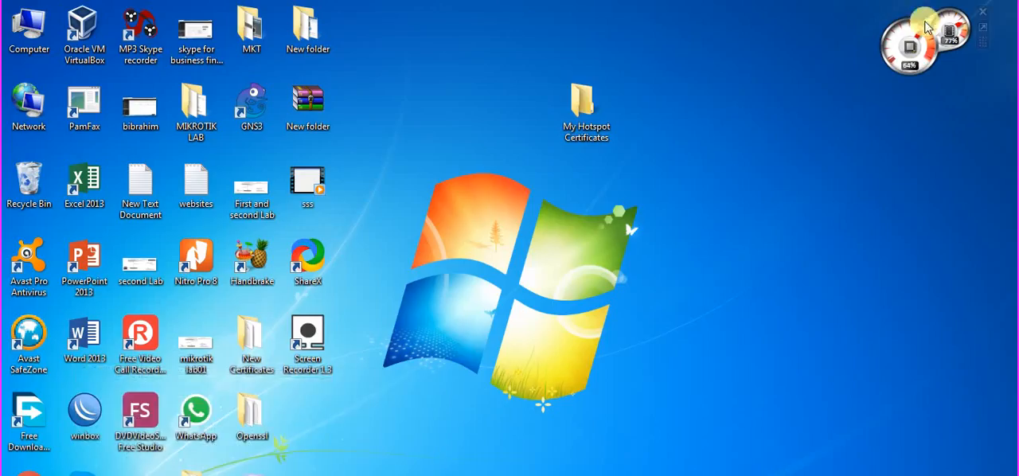
double_click(587, 129)
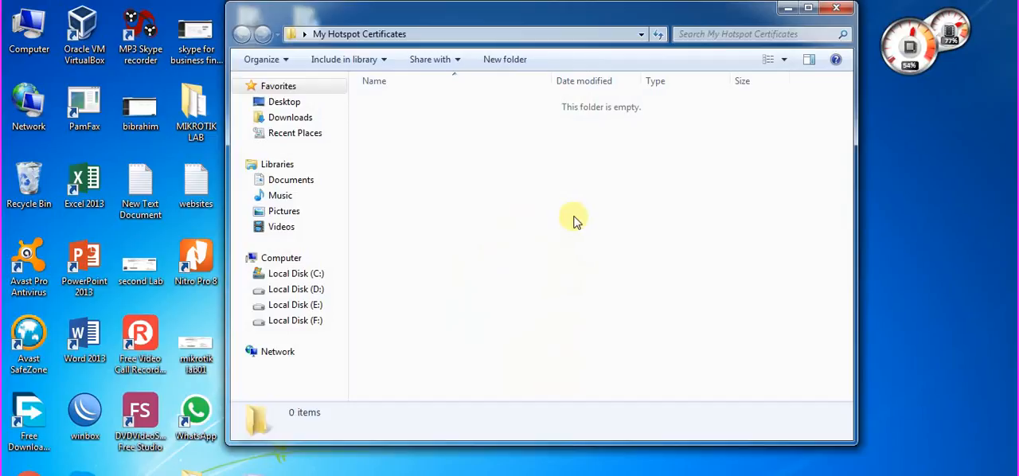
key("ctrl+v")
left_click(576, 222)
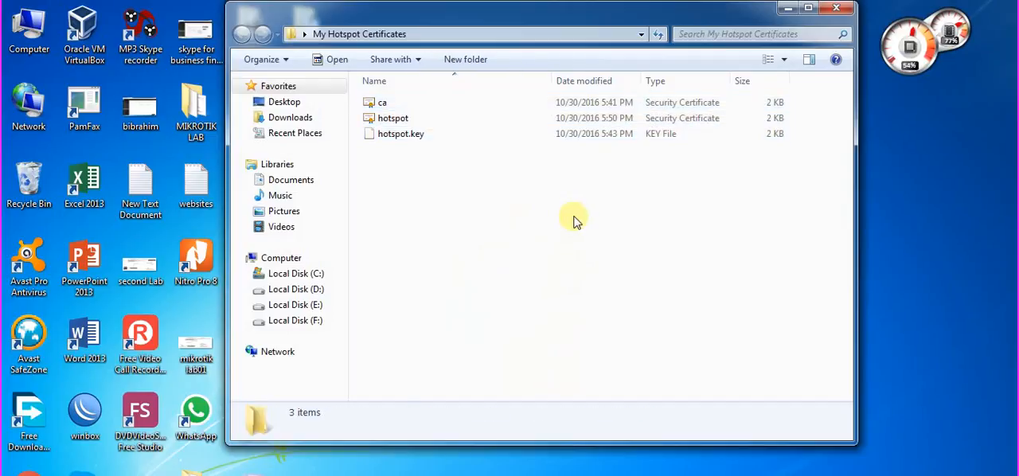
left_click(841, 10)
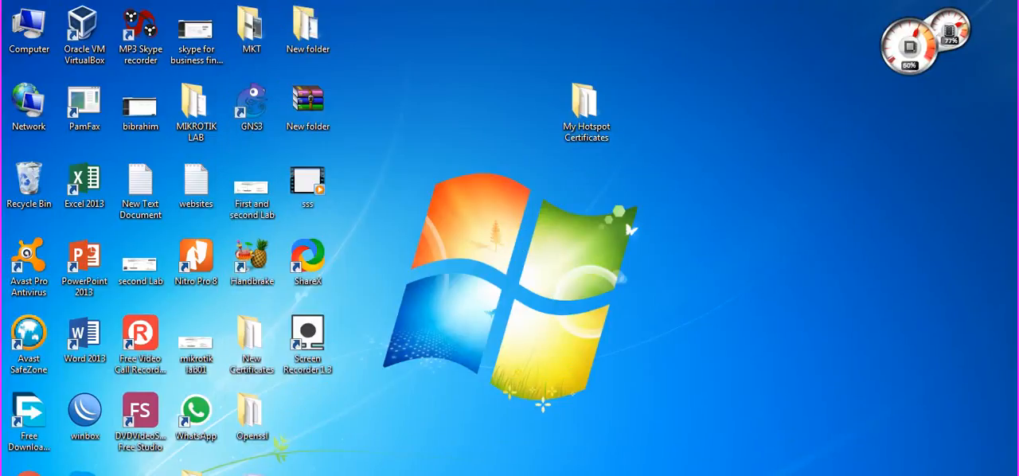
left_click(374, 475)
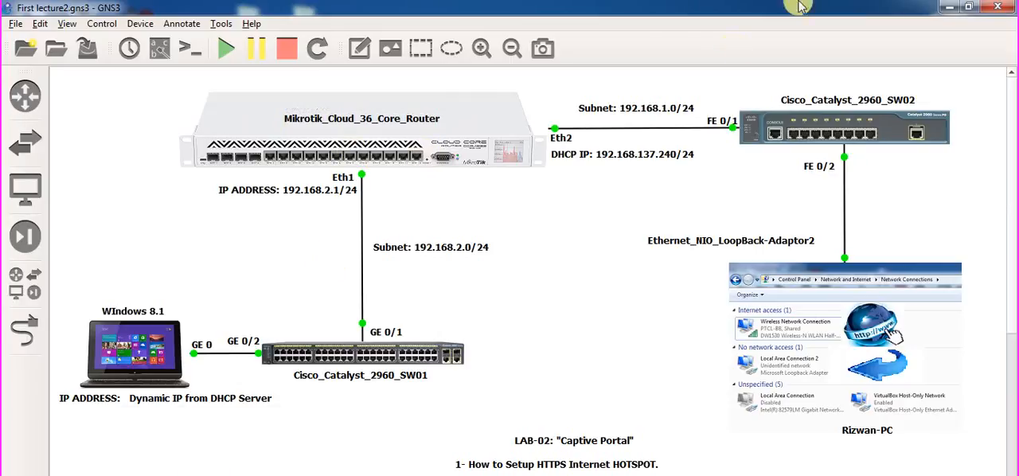
left_click(946, 8)
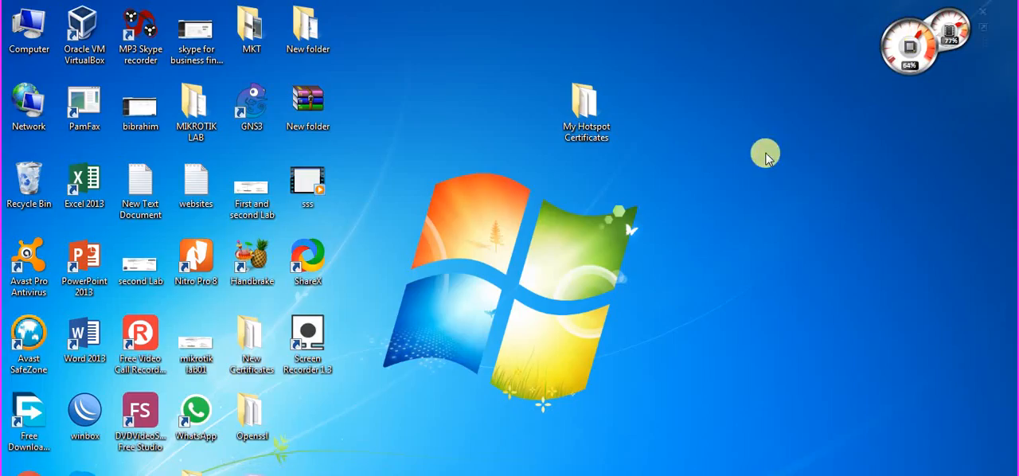
Compress the My Hotspot Certificates folder into My Hotspot Certificates.rar and check the archive's contents.
right_click(607, 133)
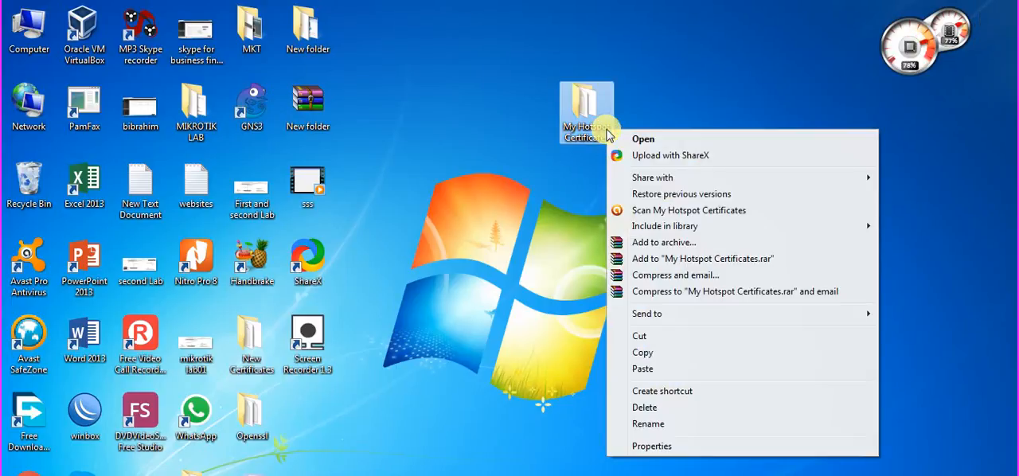
left_click(582, 165)
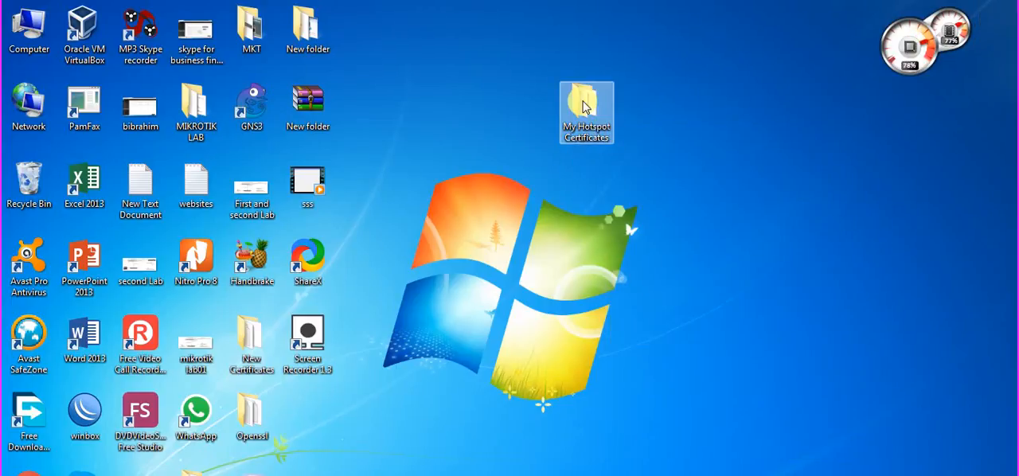
right_click(583, 102)
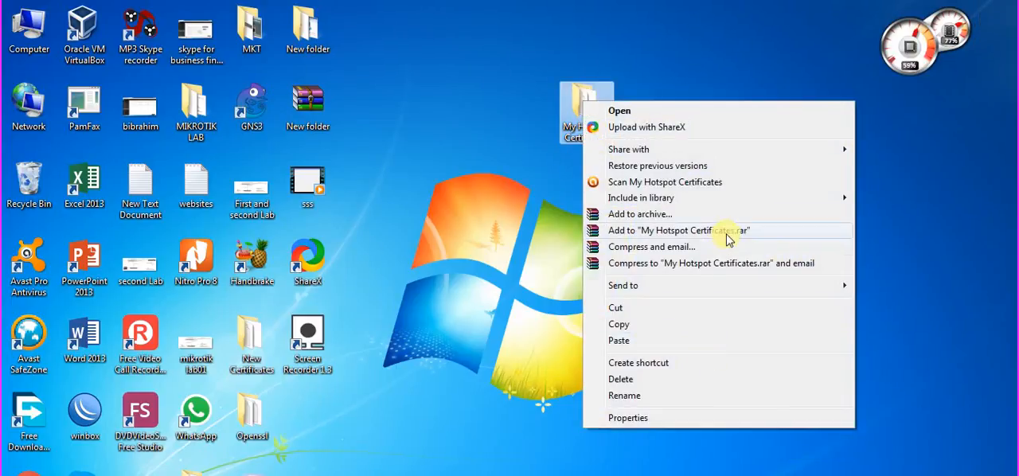
left_click(728, 232)
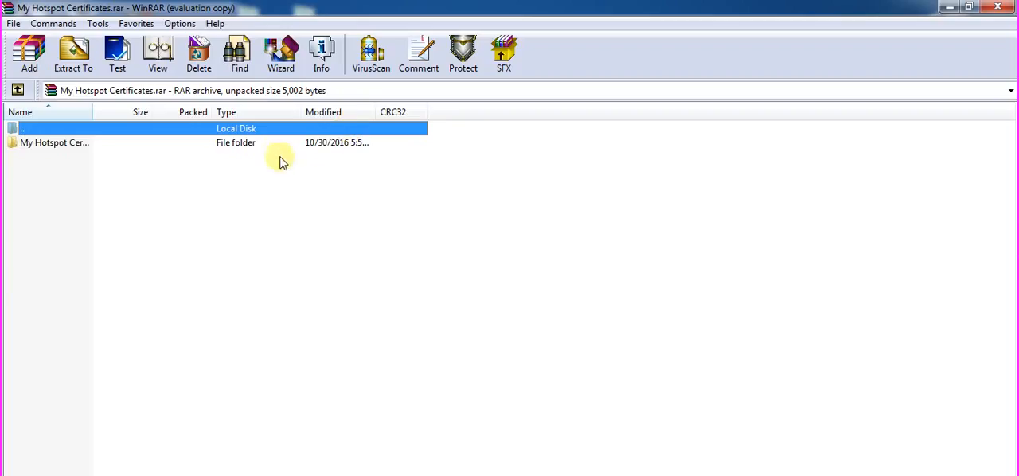
left_click(276, 142)
double_click(276, 142)
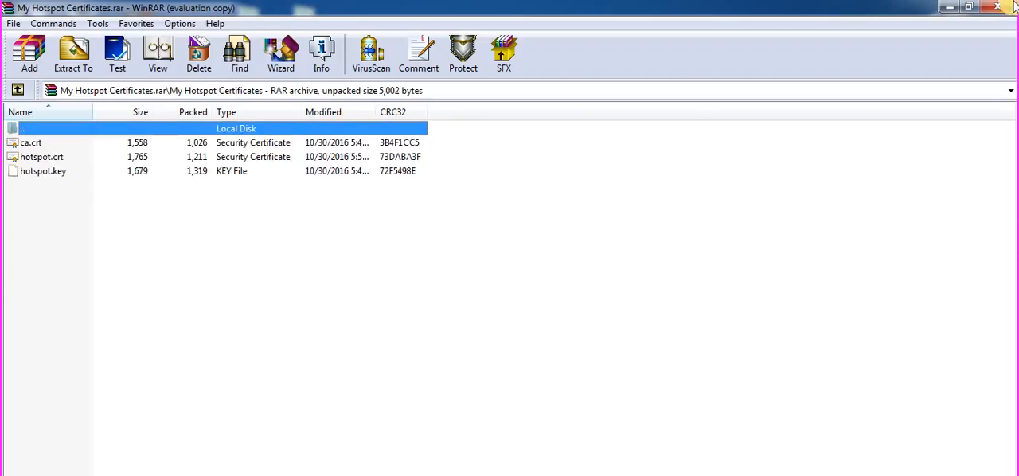
left_click(1015, 6)
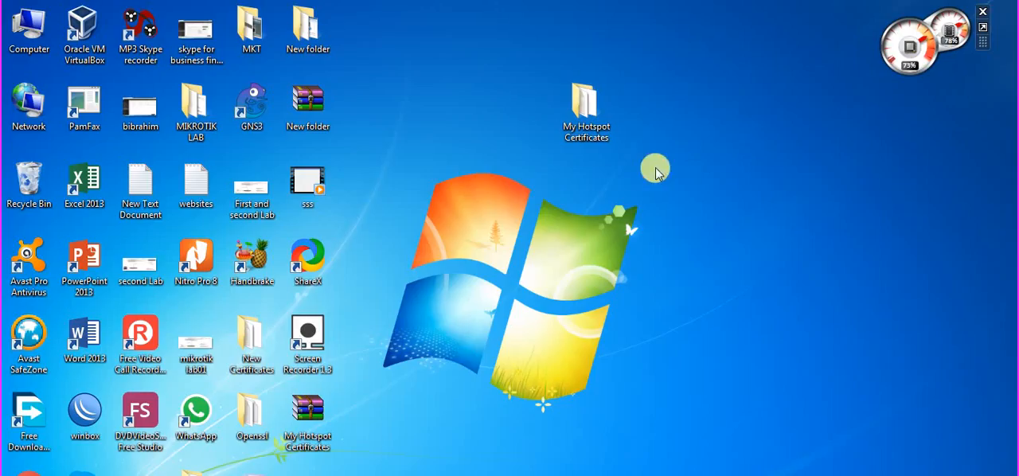
Move the My Hotspot Certificates folder on the desktop closer to the other icons.
left_click_drag(589, 127, 418, 129)
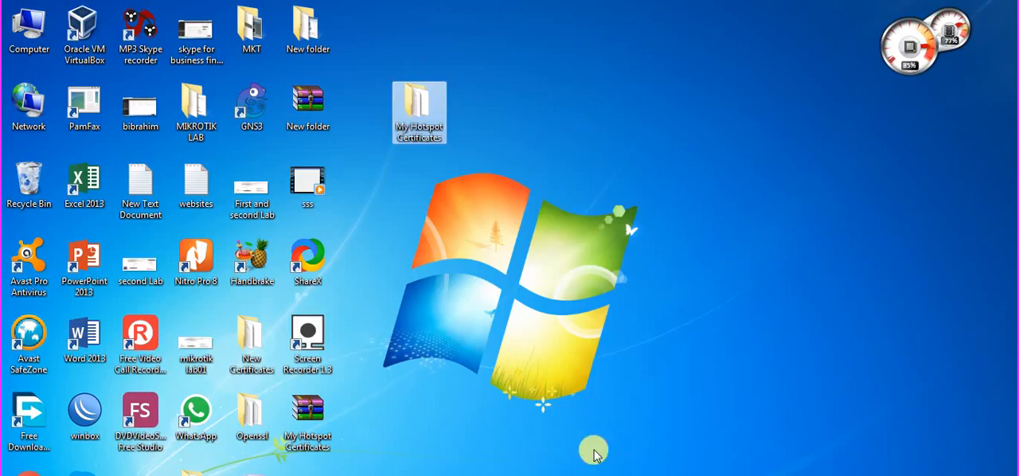
right_click(796, 475)
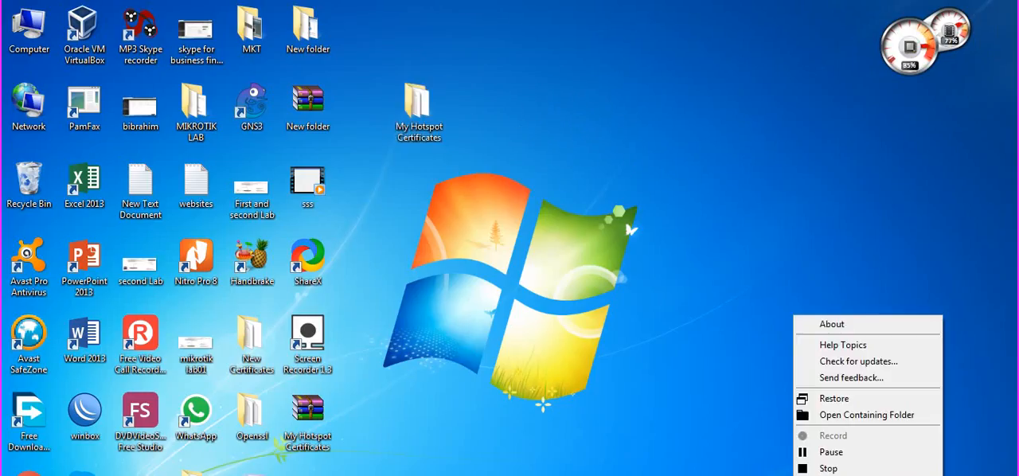
left_click(905, 452)
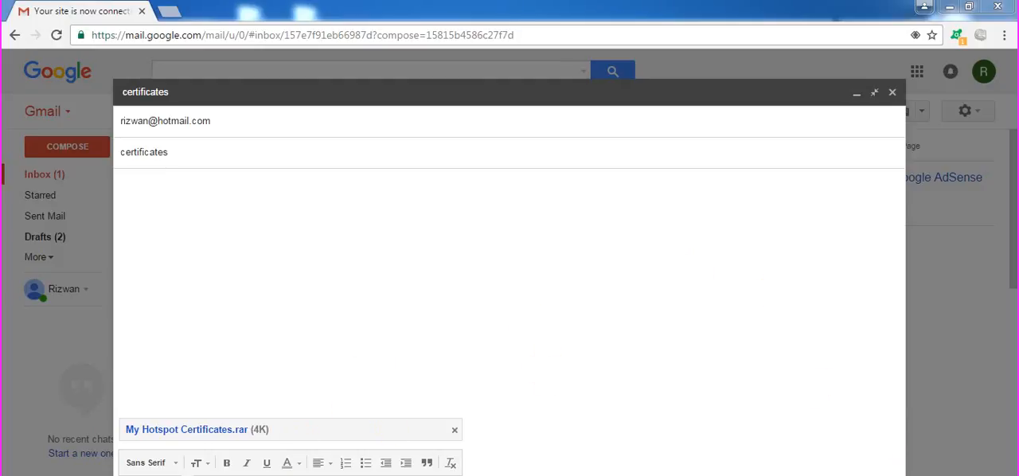
Look at My Hotspot Certificates.rar on the desktop, then return to the Gmail draft titled certificates that has it attached.
left_click(951, 6)
left_click(998, 5)
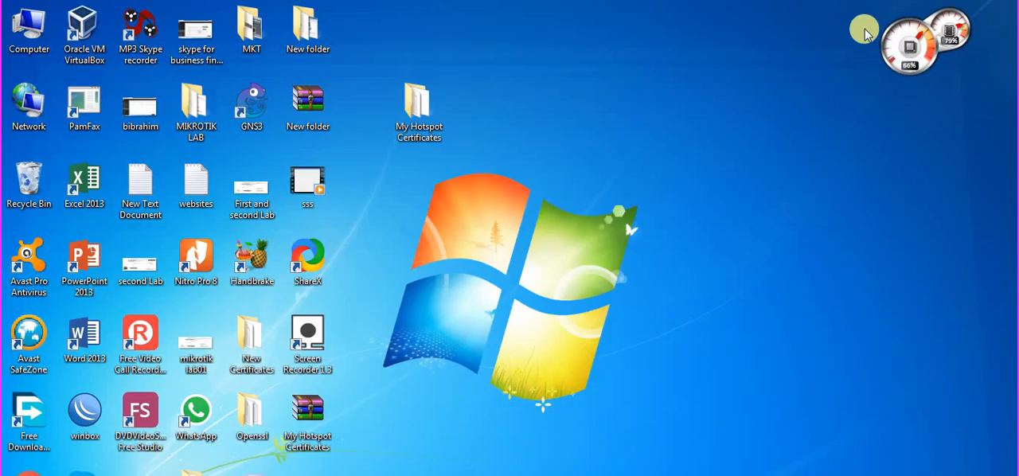
left_click(419, 108)
left_click(307, 418)
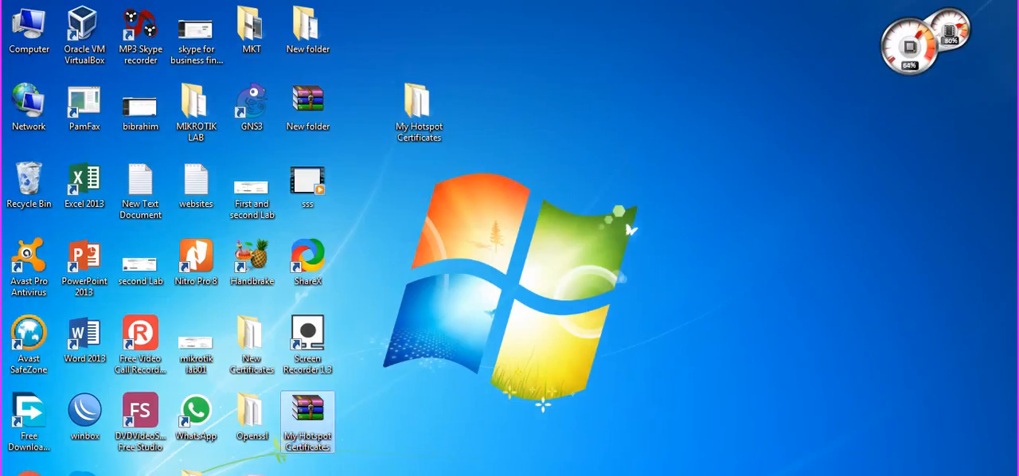
left_click(226, 465)
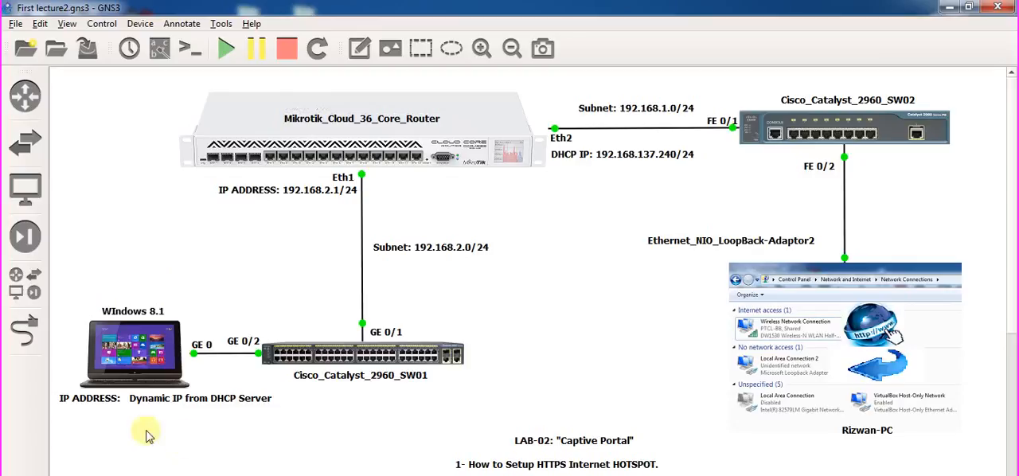
mouse_move(205, 475)
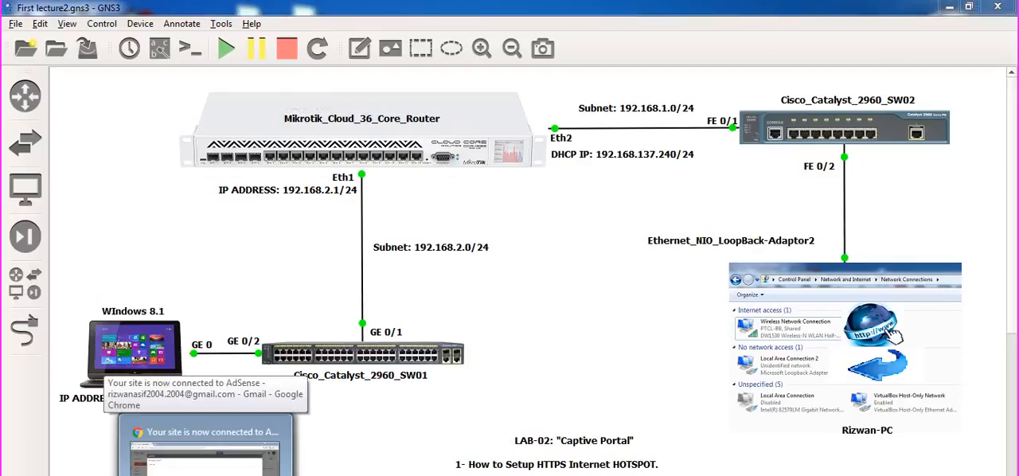
left_click(205, 445)
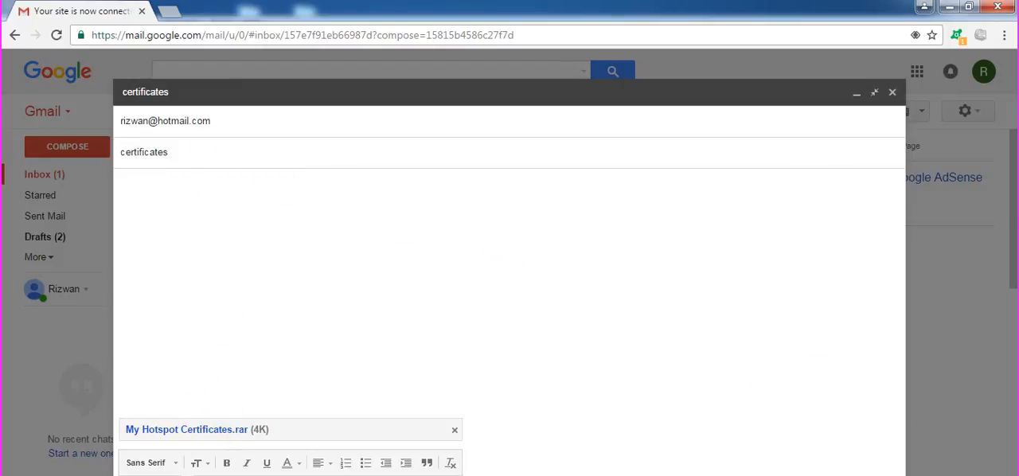
right_click(794, 475)
left_click(904, 454)
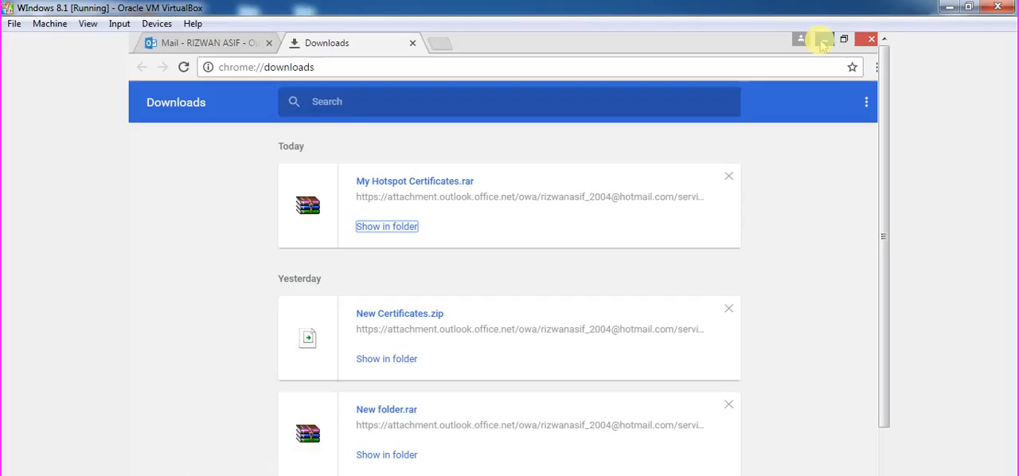
In the Windows 8.1 virtual machine, minimise the browser and open the inner My Hotspot Certificates folder extracted in Downloads.
left_click(824, 39)
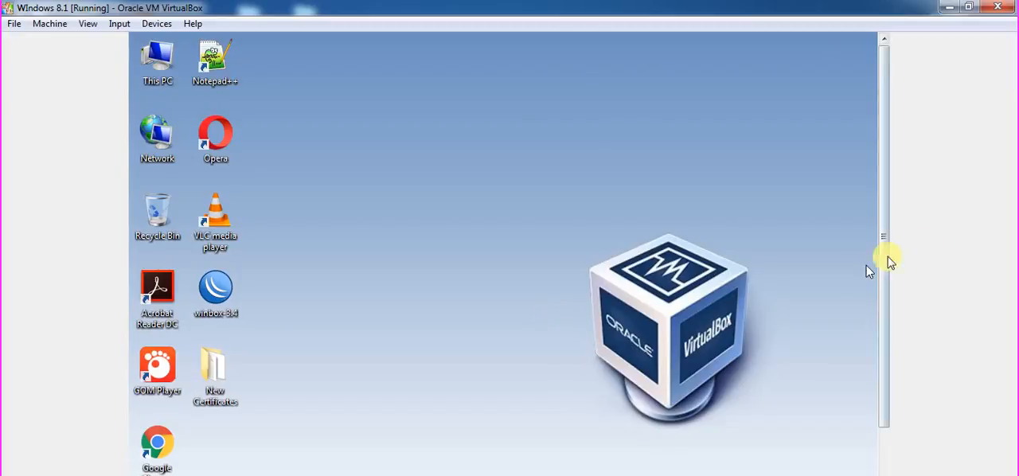
left_click_drag(890, 261, 876, 364)
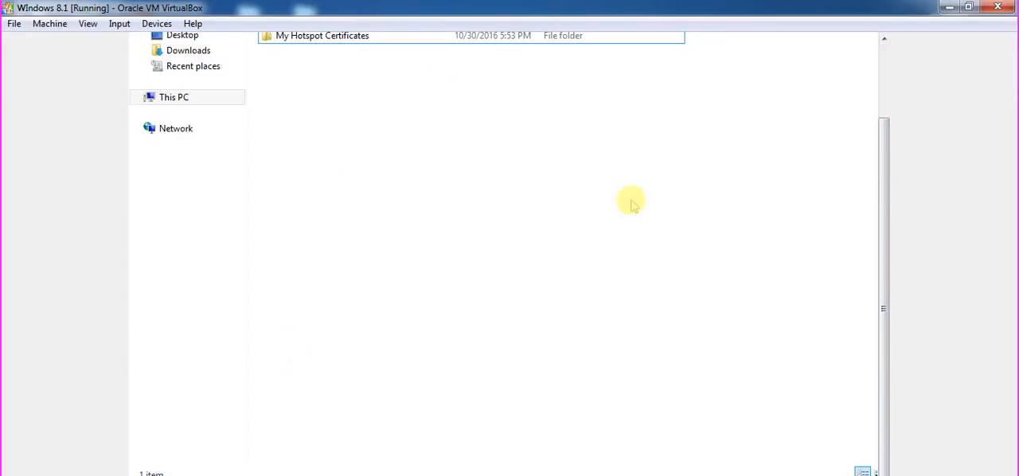
left_click_drag(883, 212, 766, 75)
left_click(486, 128)
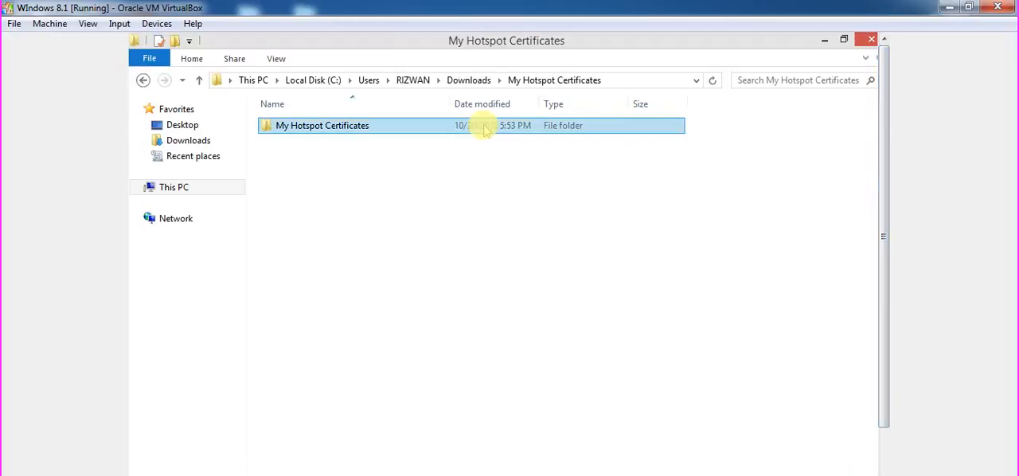
double_click(481, 130)
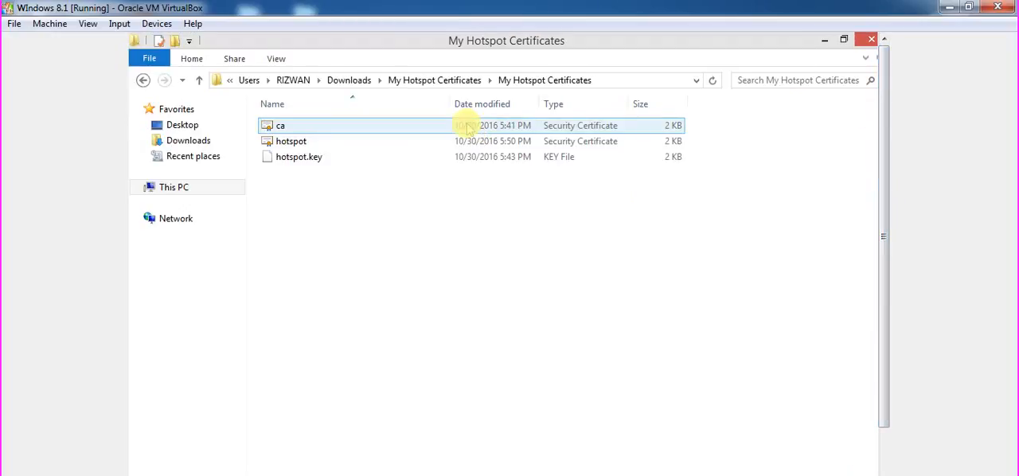
View the ca certificate's general information, then close it and minimise the folder window.
double_click(468, 127)
left_click(558, 326)
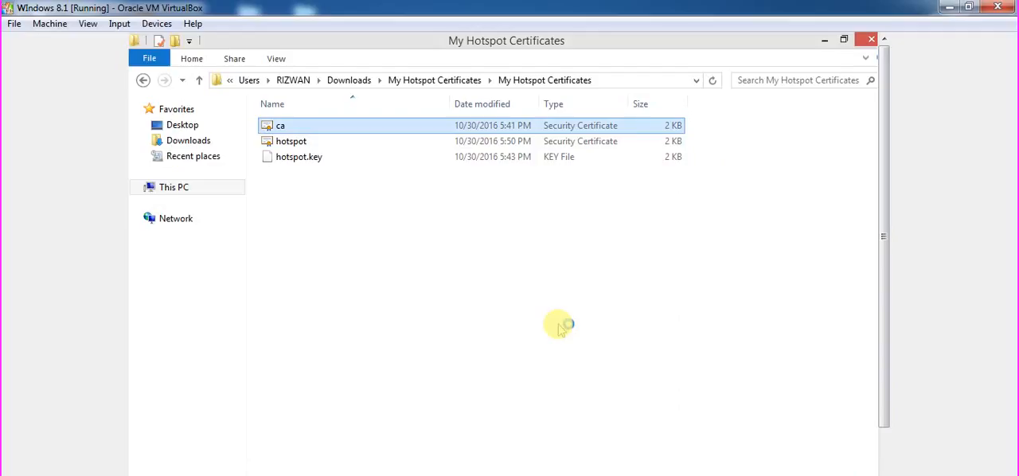
left_click(334, 357)
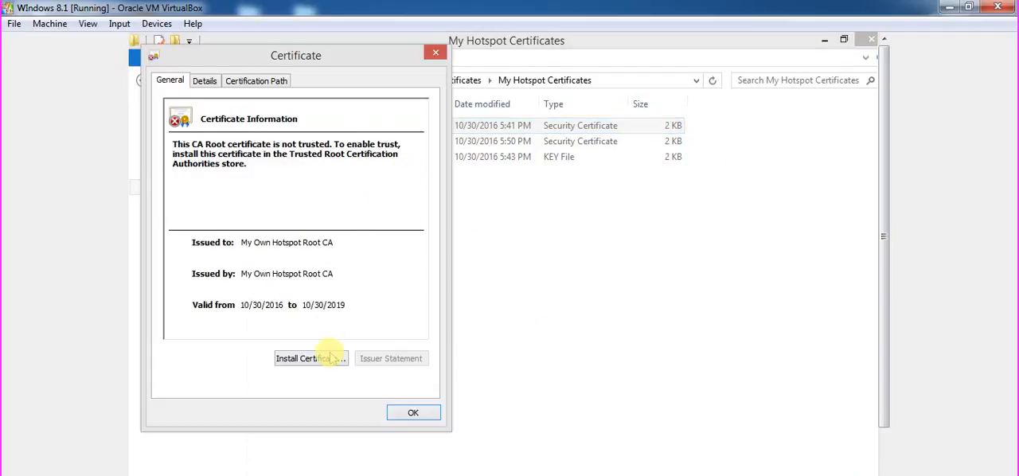
left_click(434, 411)
left_click(824, 40)
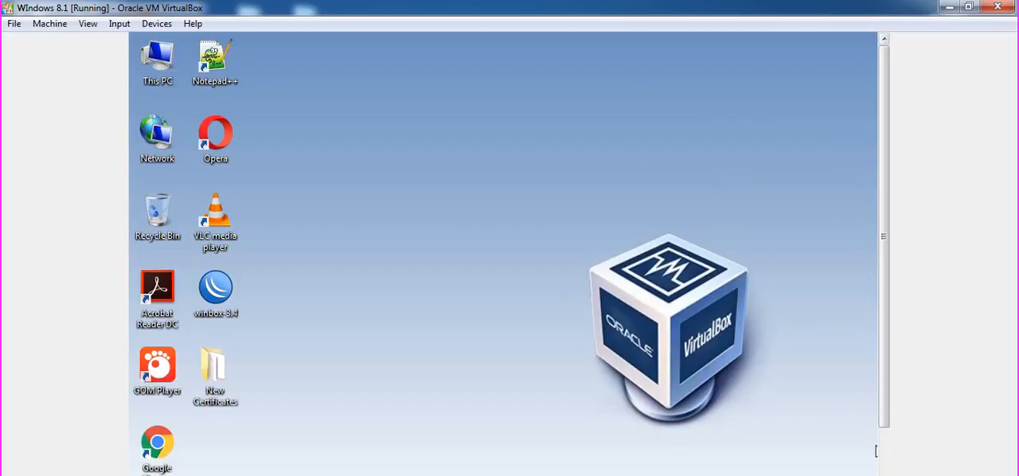
right_click(938, 475)
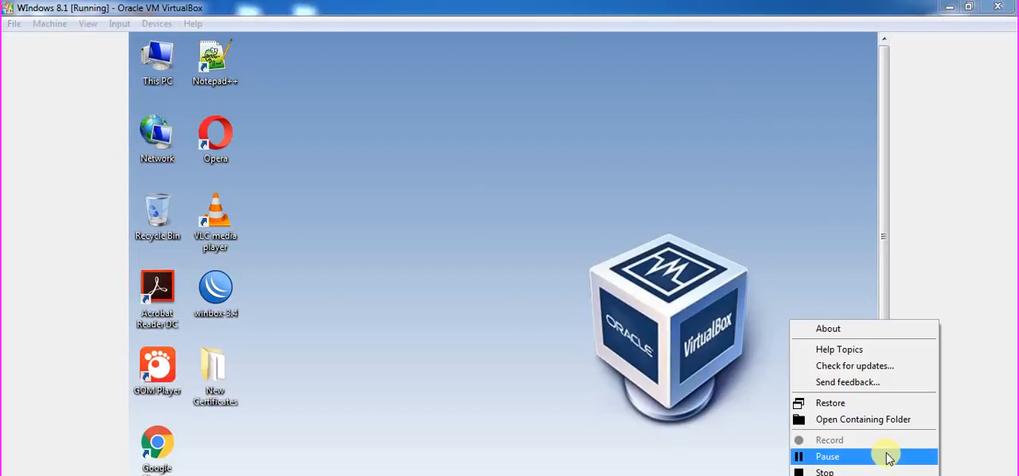
Close all open WinBox windows in the Windows 8.1 virtual machine.
left_click(889, 458)
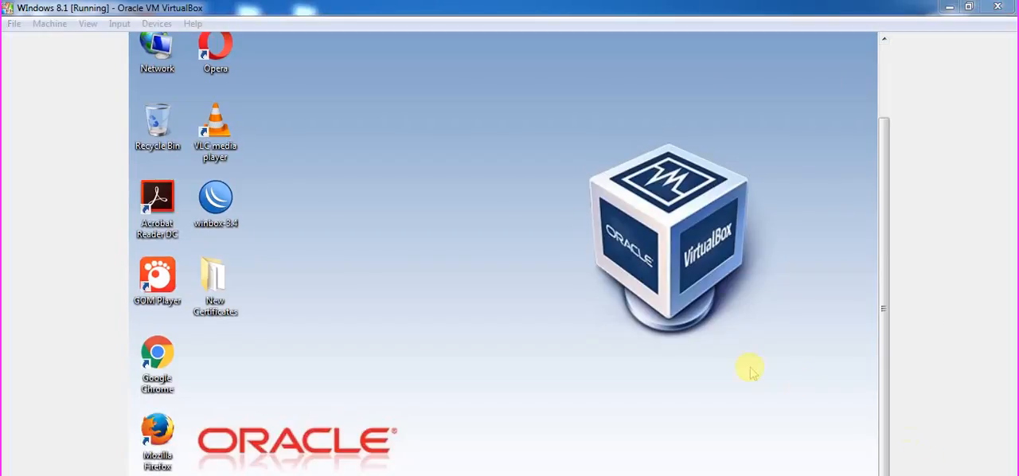
left_click(746, 372)
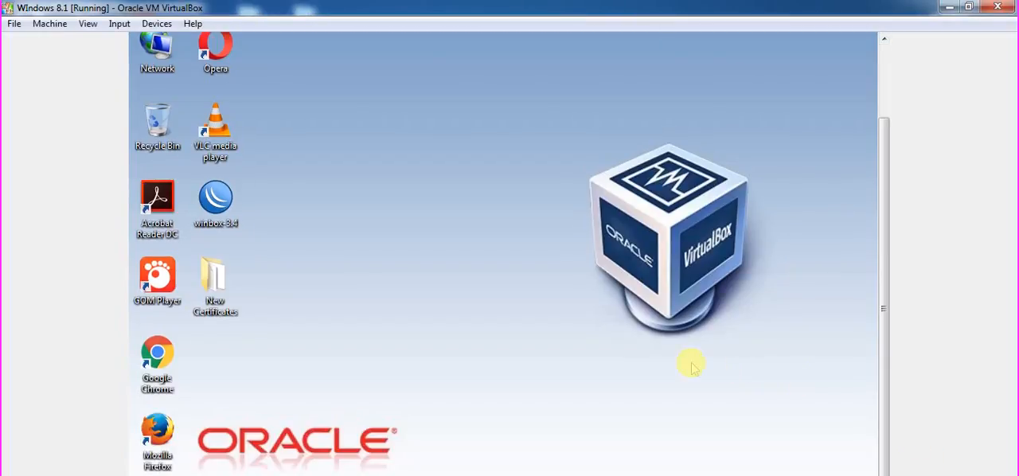
right_click(422, 475)
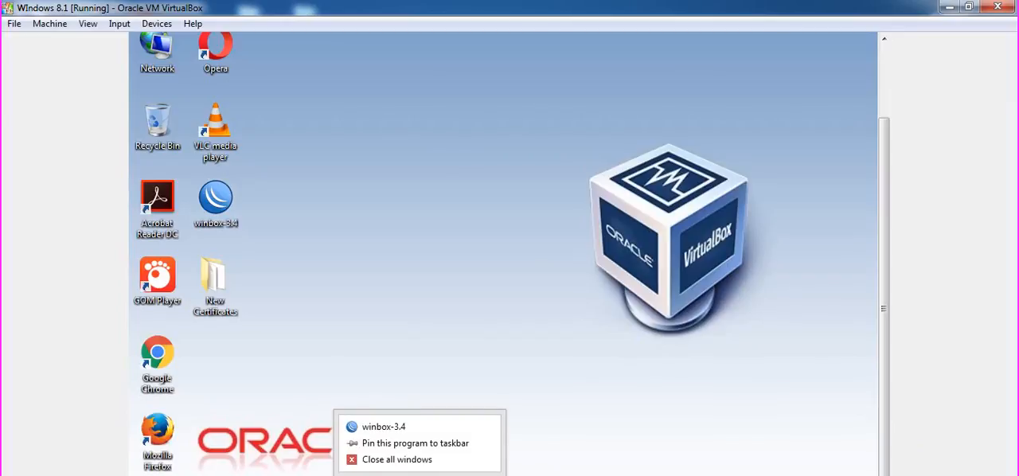
left_click(409, 457)
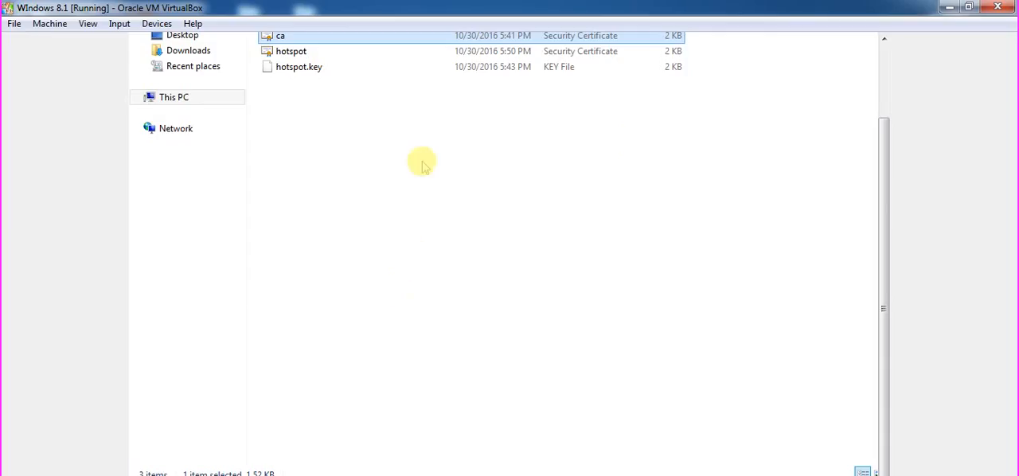
Bring back the My Hotspot Certificates folder window and start importing the ca certificate for the Current User store location.
scroll(886, 210, "up", 3)
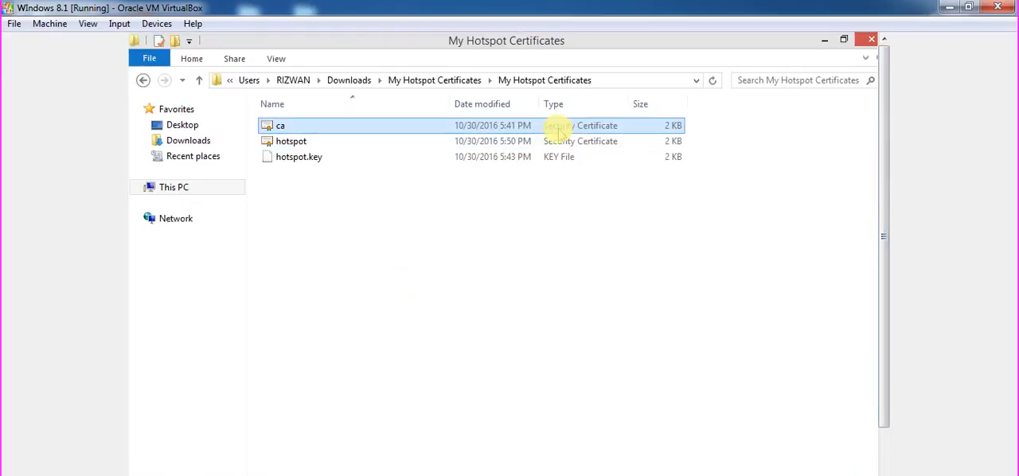
double_click(557, 125)
left_click(563, 327)
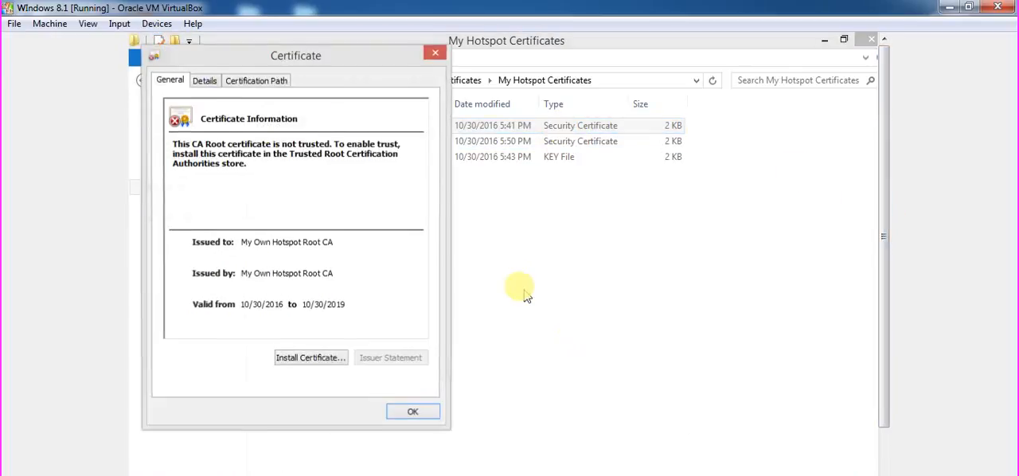
left_click(341, 356)
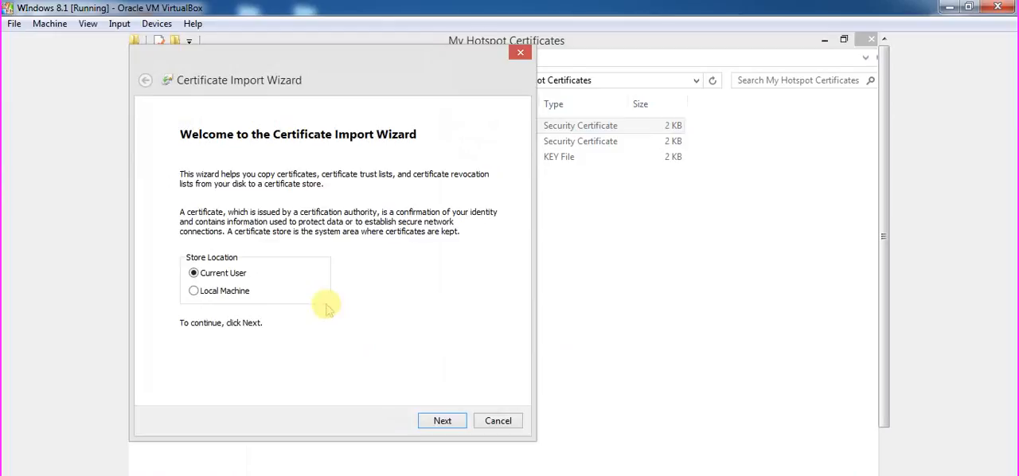
left_click(442, 420)
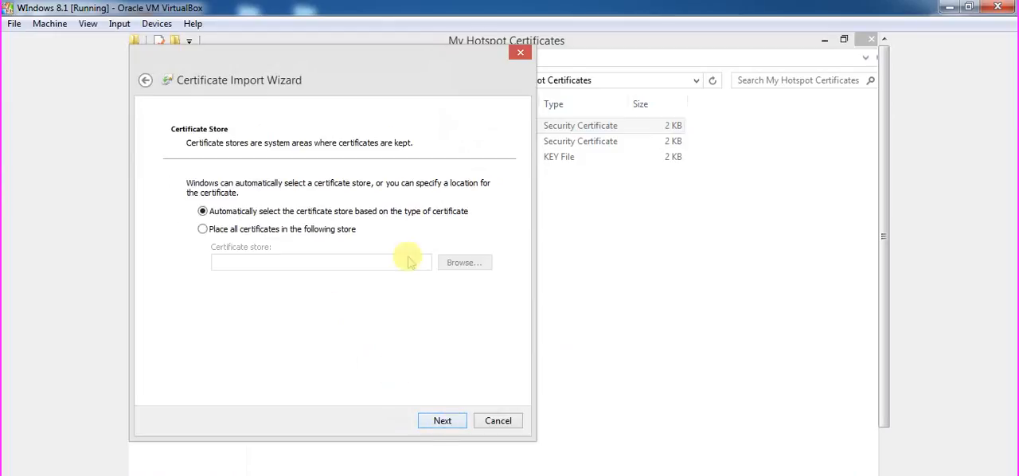
Choose to place the ca certificate in the Trusted Root Certification Authorities store.
left_click(319, 230)
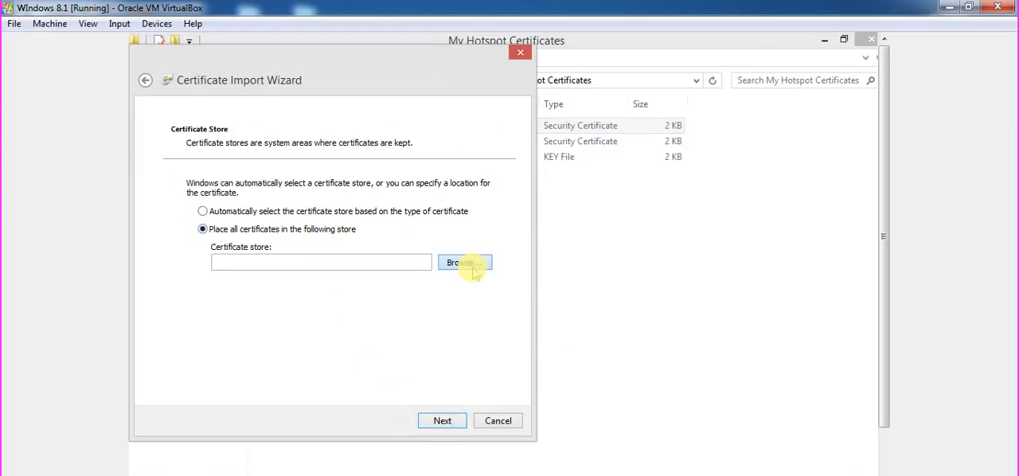
left_click(470, 263)
left_click(243, 148)
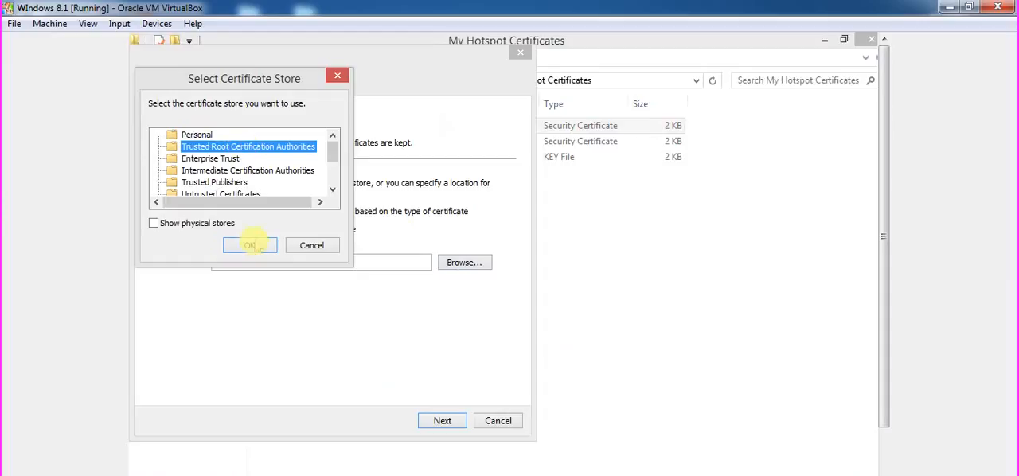
left_click(252, 246)
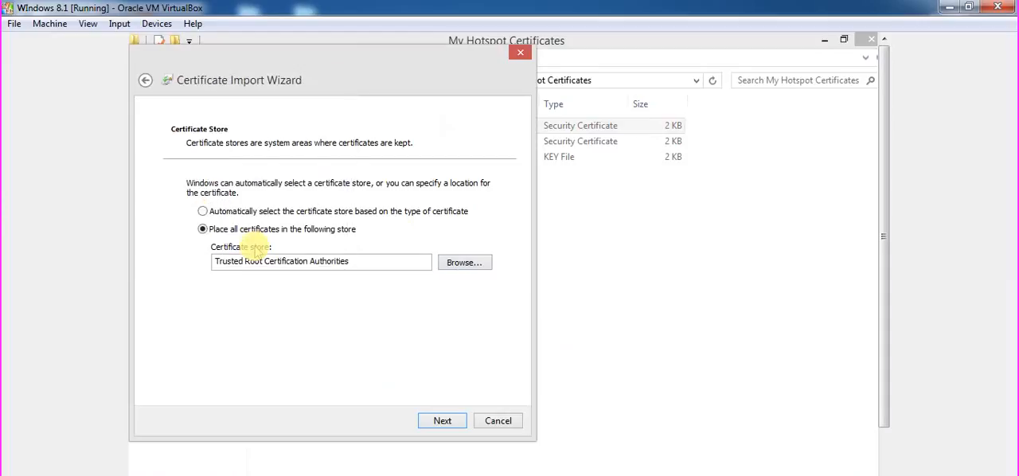
left_click(443, 421)
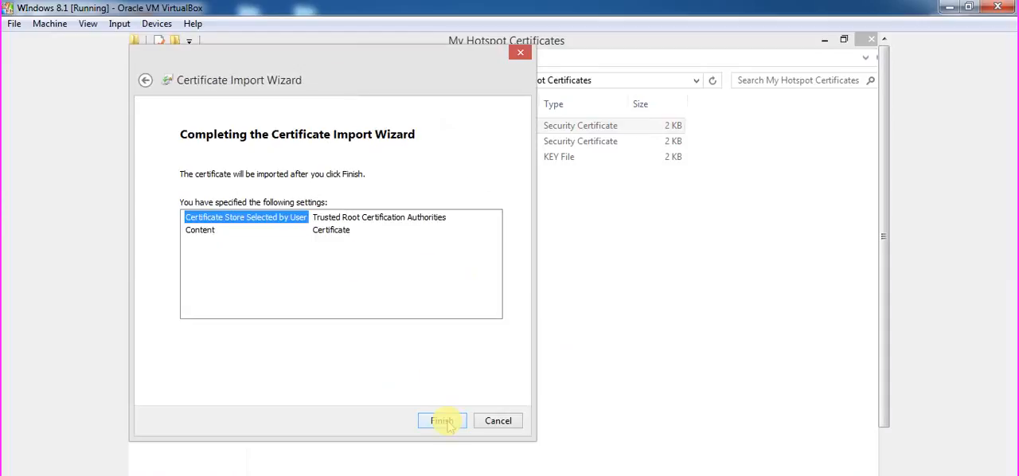
Finish the import, approve installing the My Own Hotspot Root CA certificate, and close the certificate windows.
left_click(443, 421)
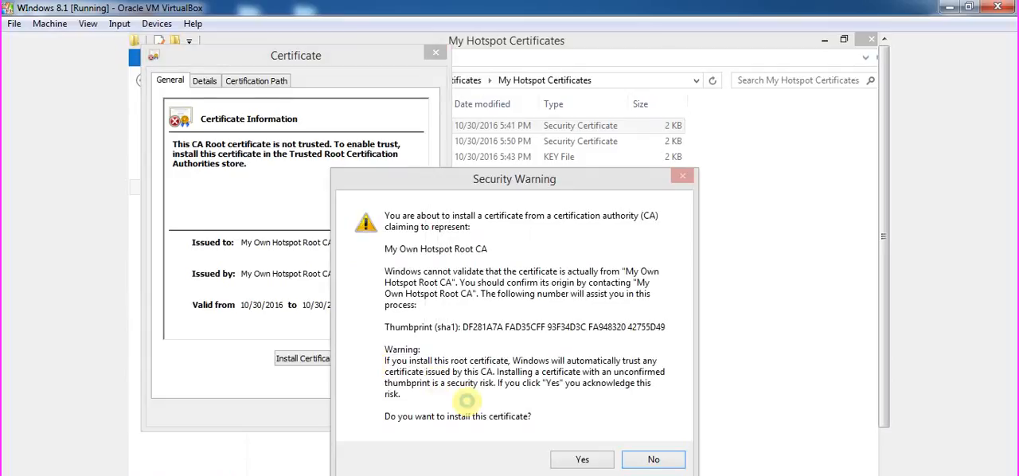
left_click(580, 461)
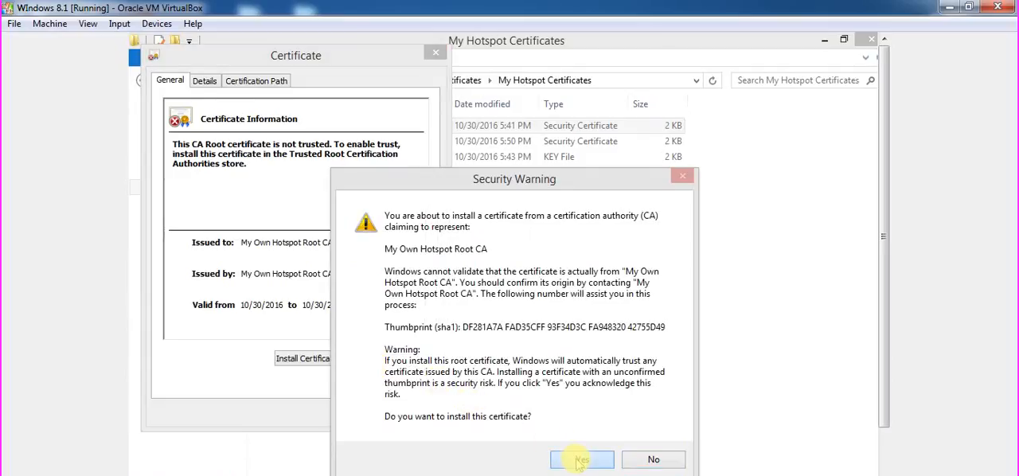
left_click(567, 365)
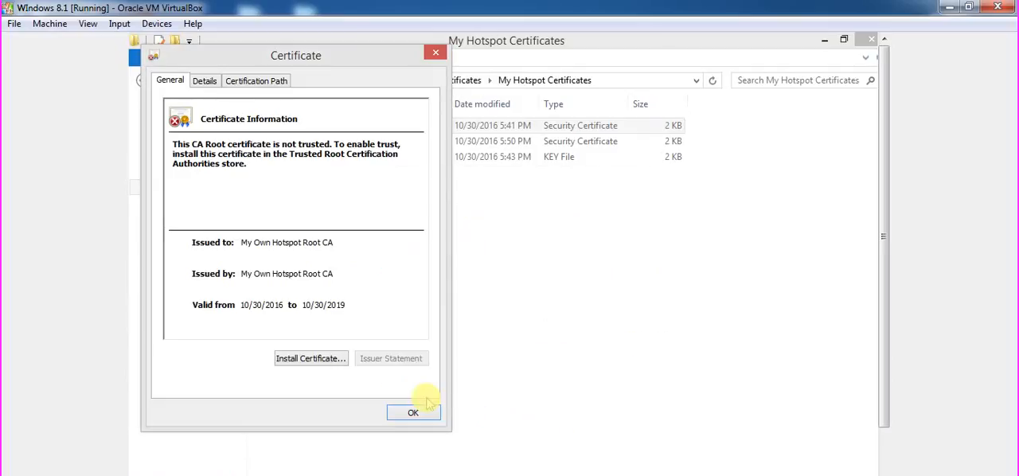
left_click(423, 410)
left_click(416, 314)
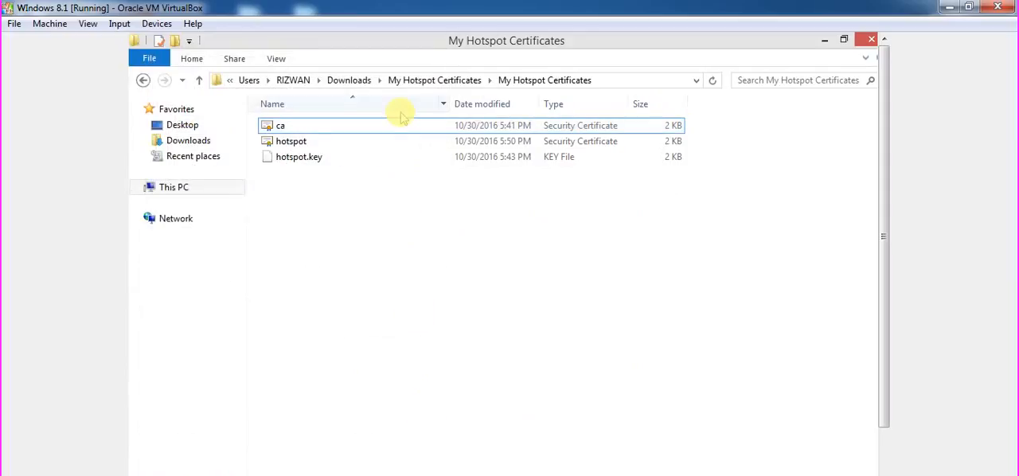
Reopen the ca certificate, review its purposes, details and certification path, and close it.
double_click(403, 124)
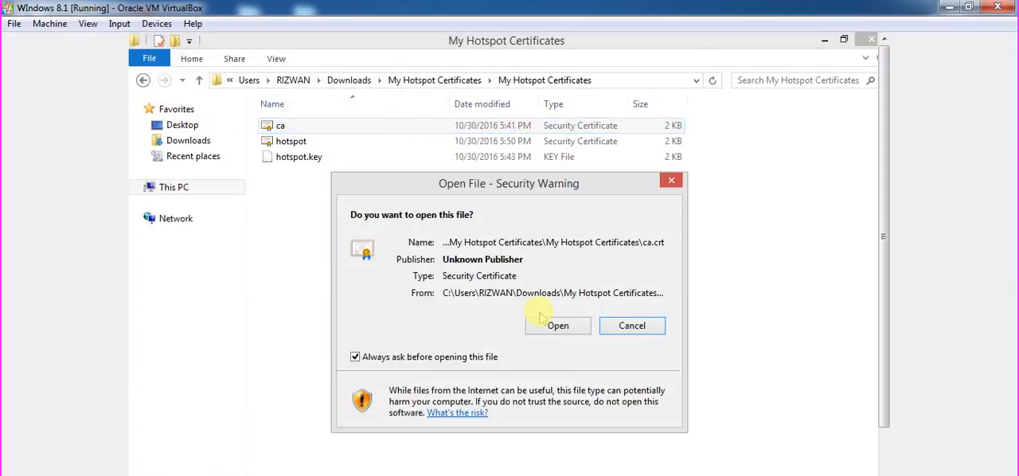
left_click(550, 327)
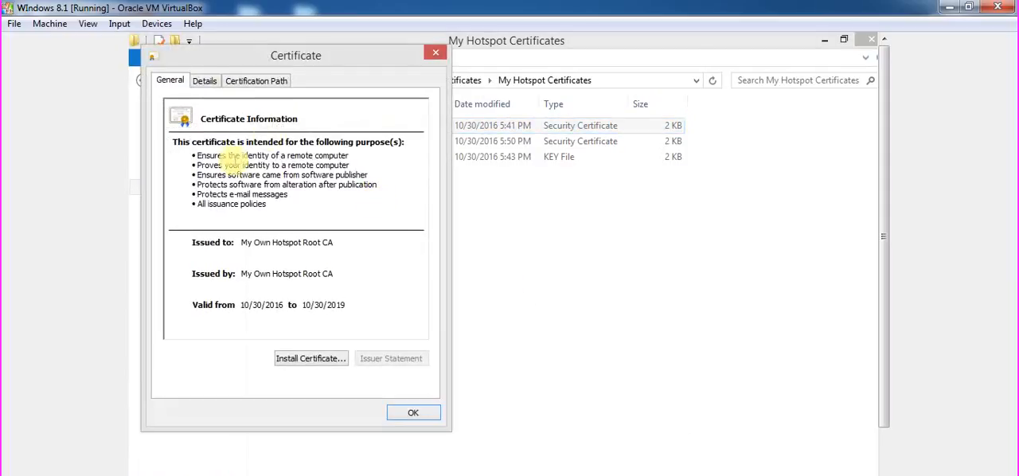
left_click_drag(224, 164, 325, 174)
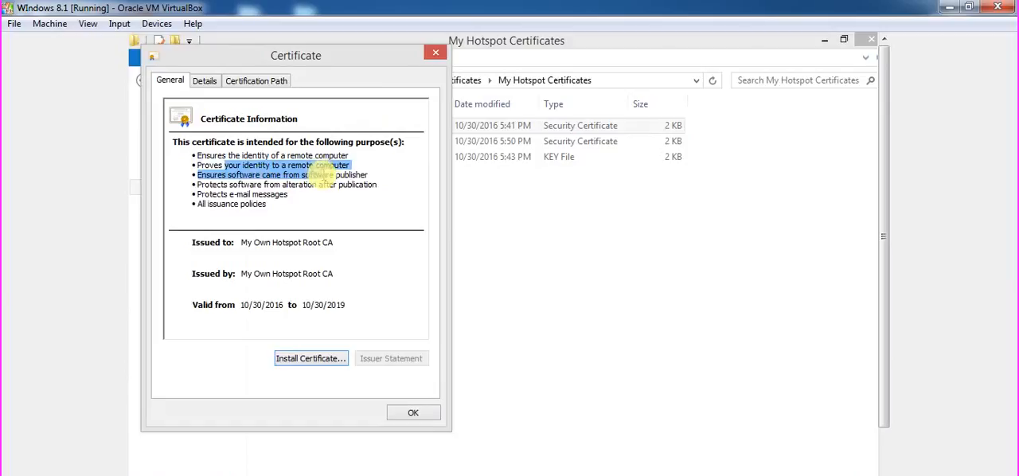
left_click(206, 81)
left_click(226, 80)
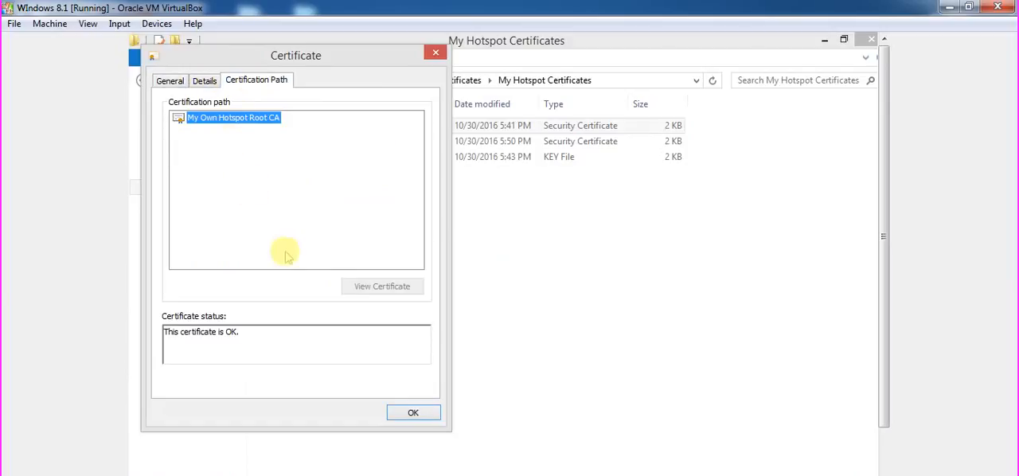
left_click(170, 81)
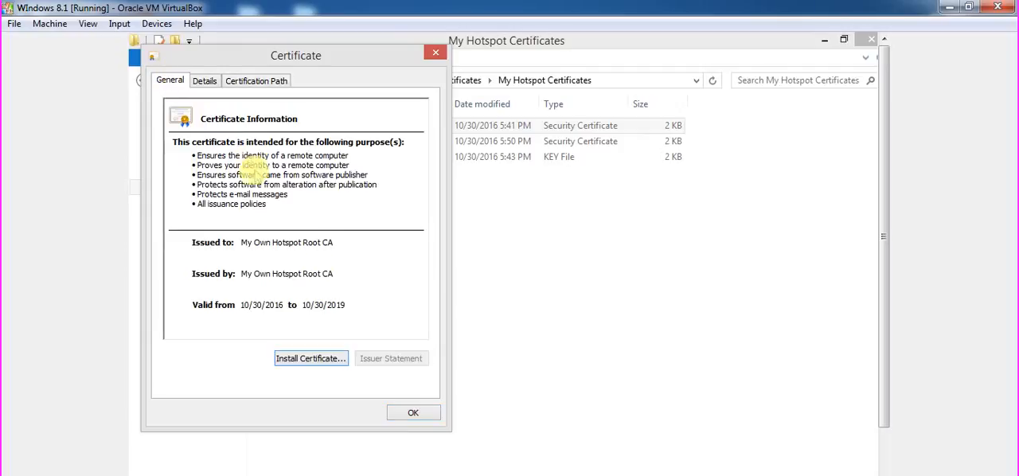
left_click(412, 412)
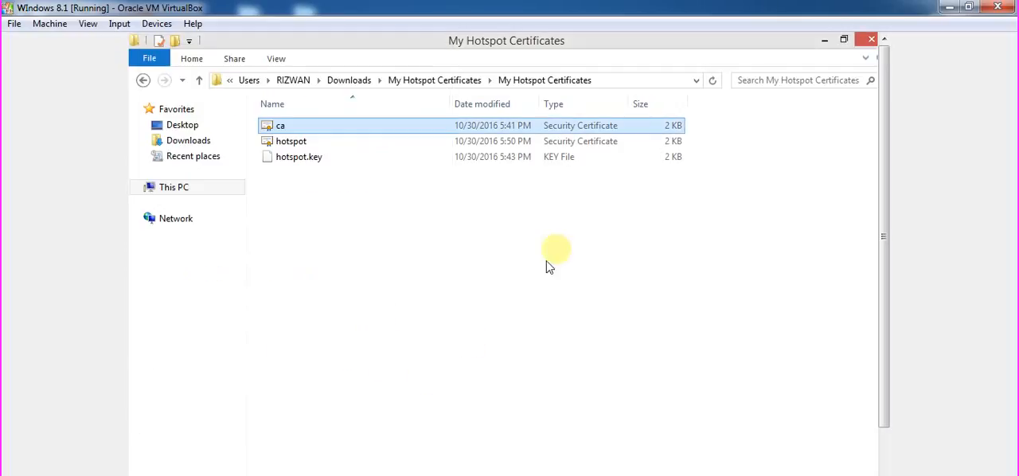
Select the hotspot certificate and hotspot.key together, then shrink the folder window and move it so the desktop icons are accessible.
left_click(458, 141, "ctrl")
left_click(452, 142)
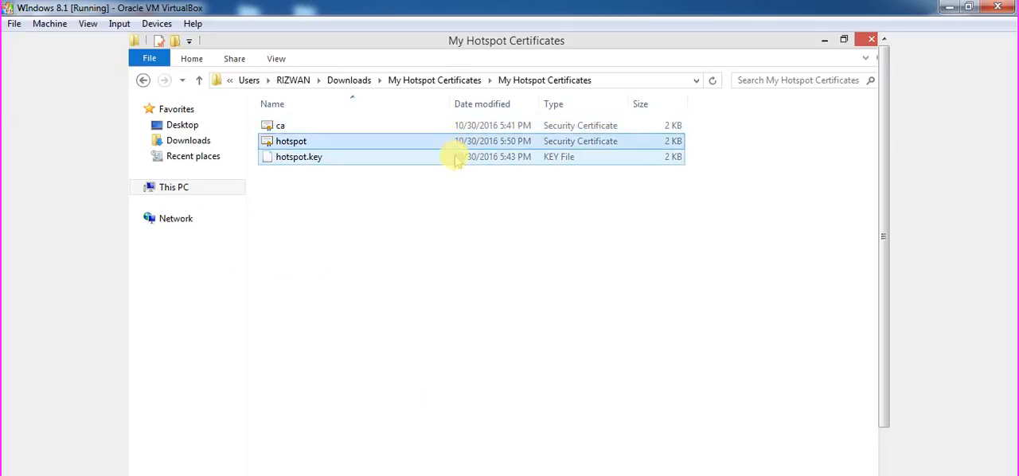
left_click(455, 156, "ctrl")
right_click(455, 157)
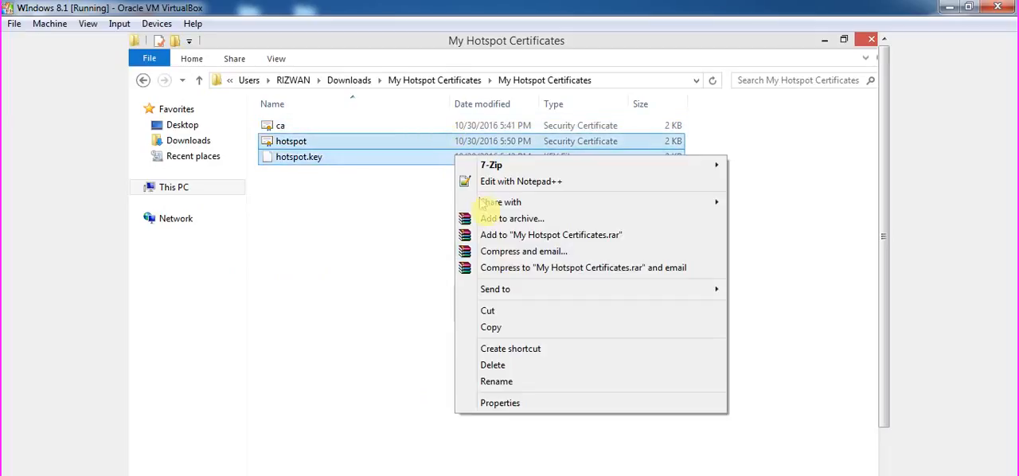
double_click(552, 52)
left_click_drag(554, 149, 659, 134)
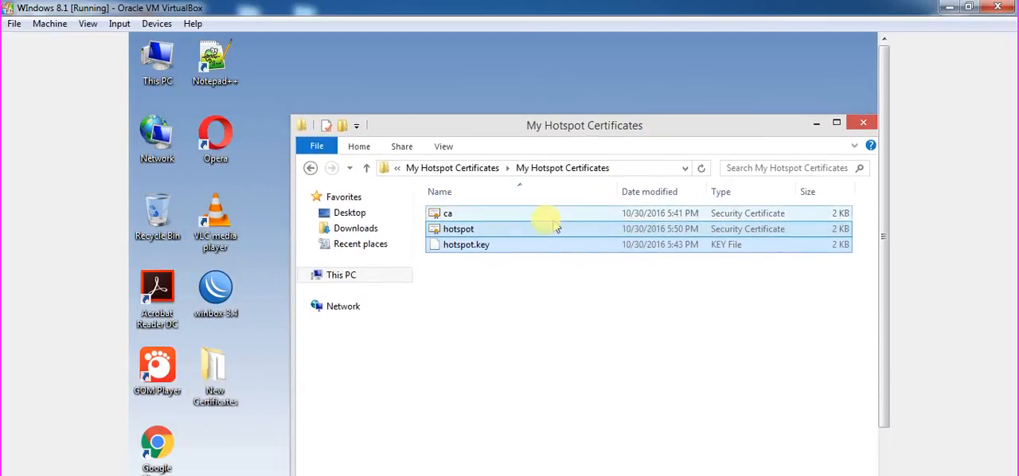
Run winbox-3.4, connect to the Mikrotik_36_CCR_VM router, and close its Hotspot window.
double_click(216, 290)
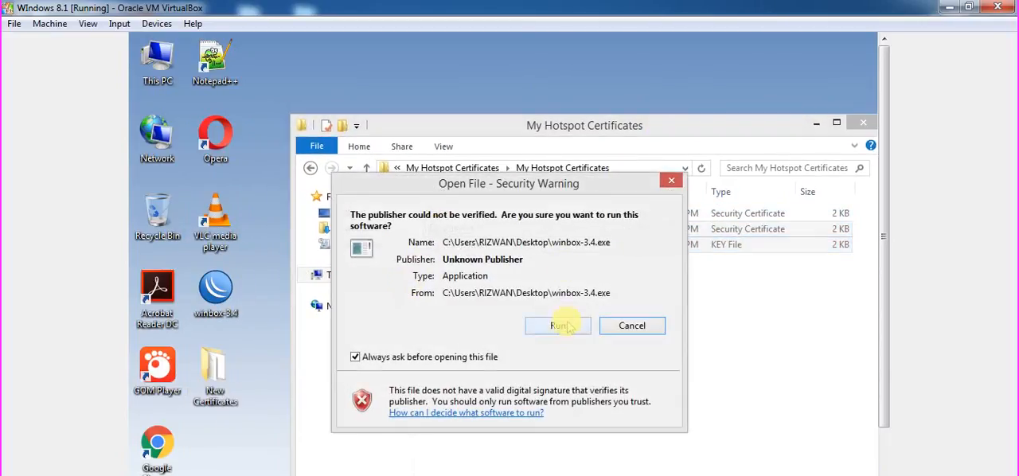
left_click(559, 325)
left_click(625, 200)
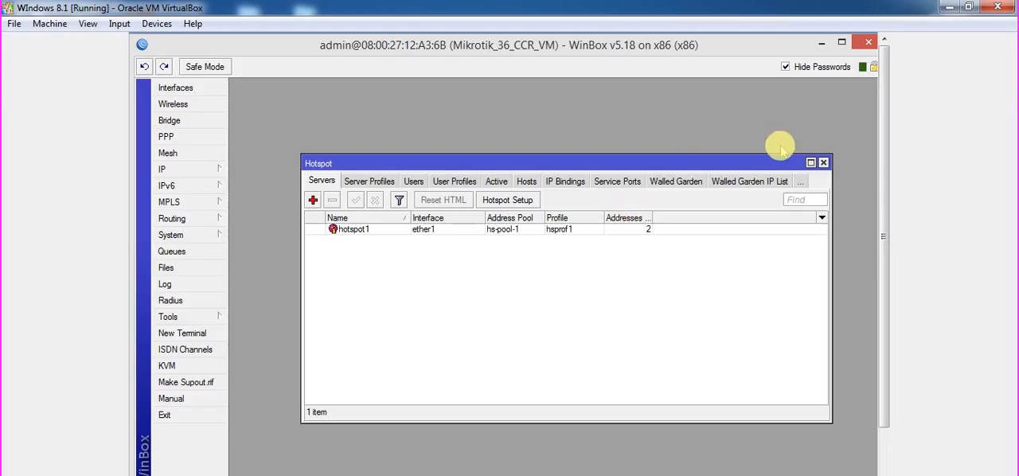
left_click(823, 163)
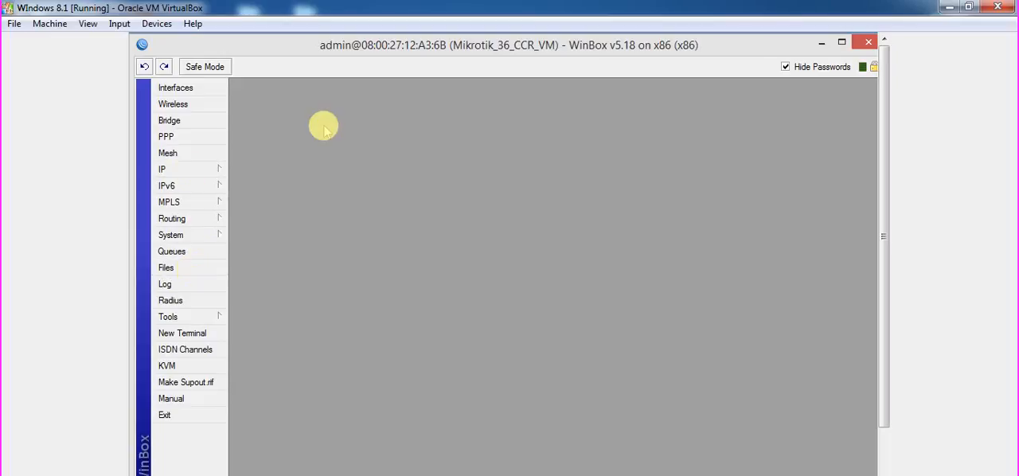
Arrange WinBox beside the folder, upload hotspot.crt and hotspot.key to the router's file list, and check the uploaded files at full size.
double_click(372, 51)
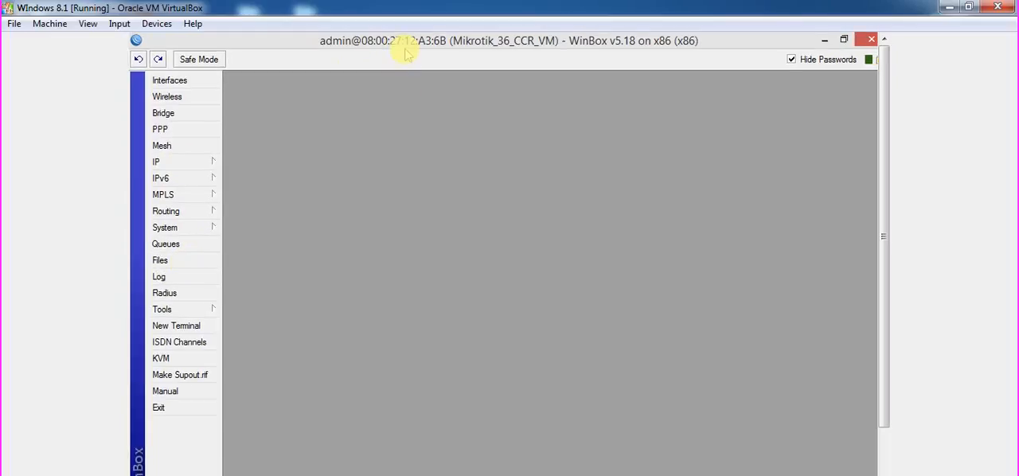
left_click_drag(404, 50, 214, 75)
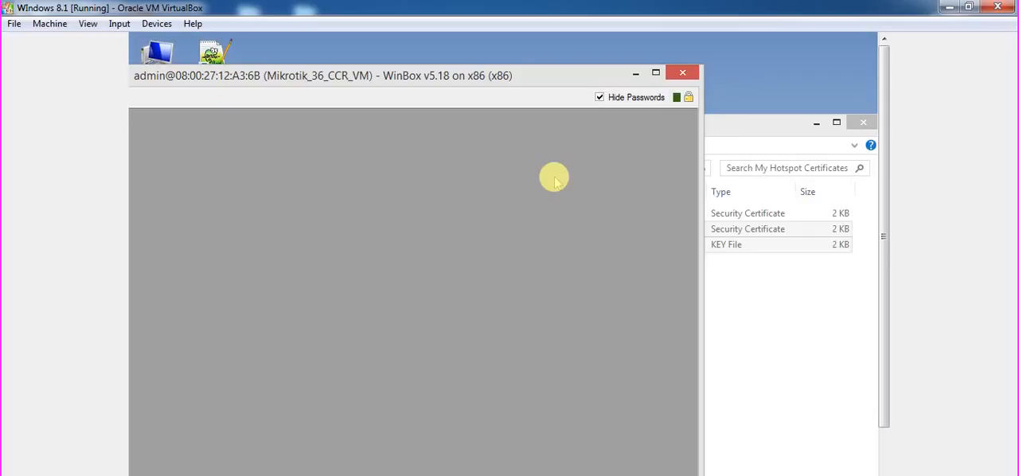
left_click_drag(723, 223, 343, 96)
double_click(341, 83)
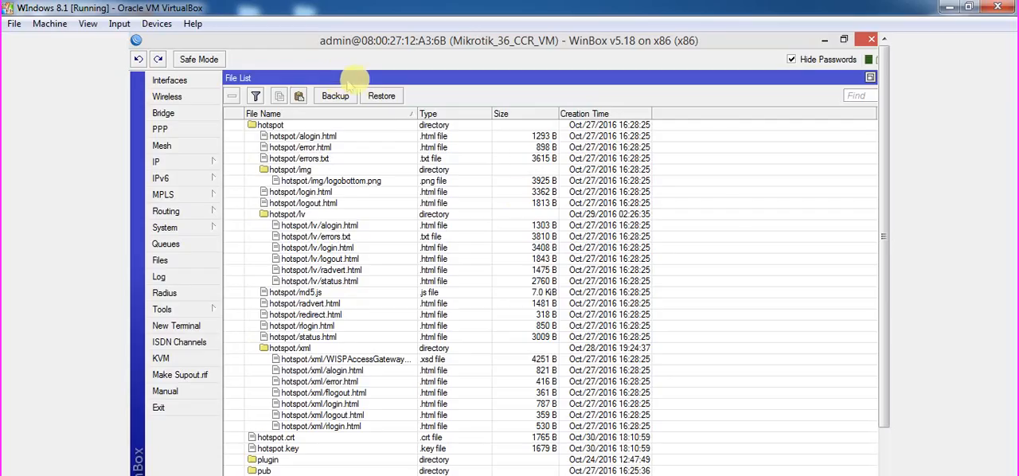
left_click(447, 438)
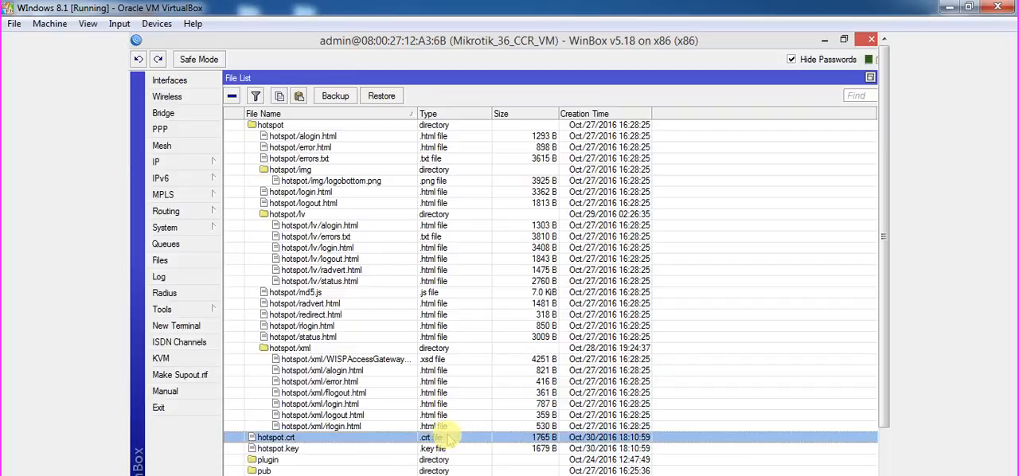
Import hotspot.crt into the router's certificate list without a passphrase.
left_click(188, 232)
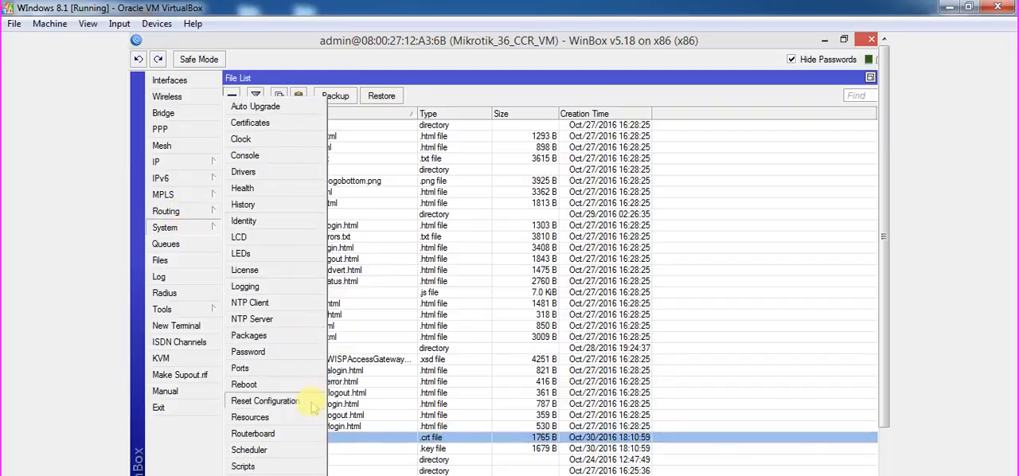
left_click(266, 129)
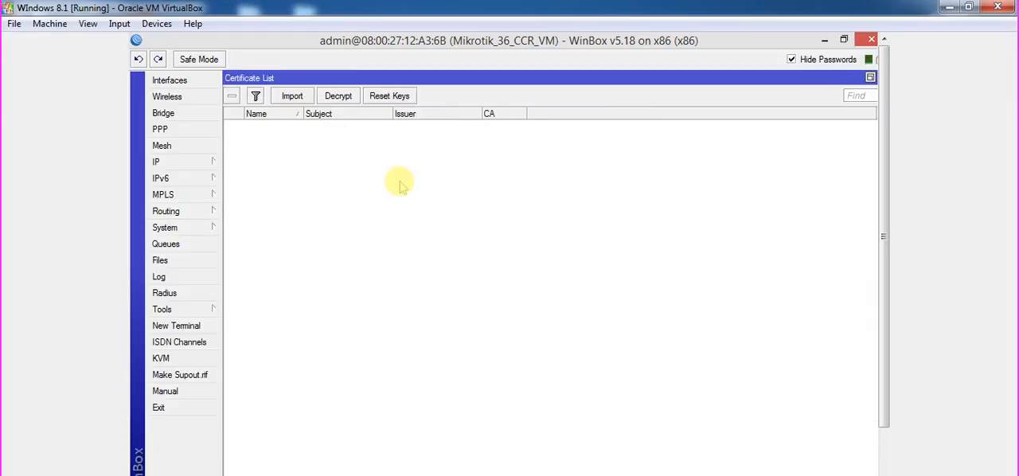
left_click(293, 97)
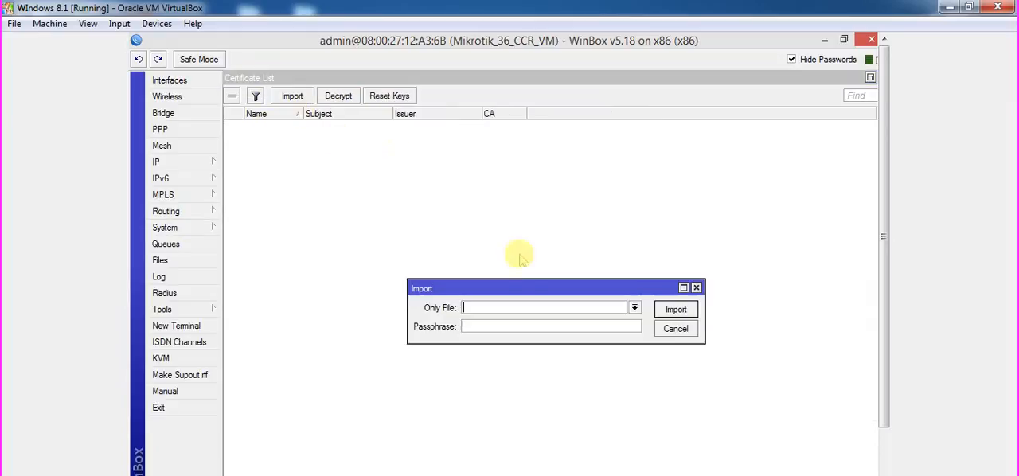
left_click(634, 308)
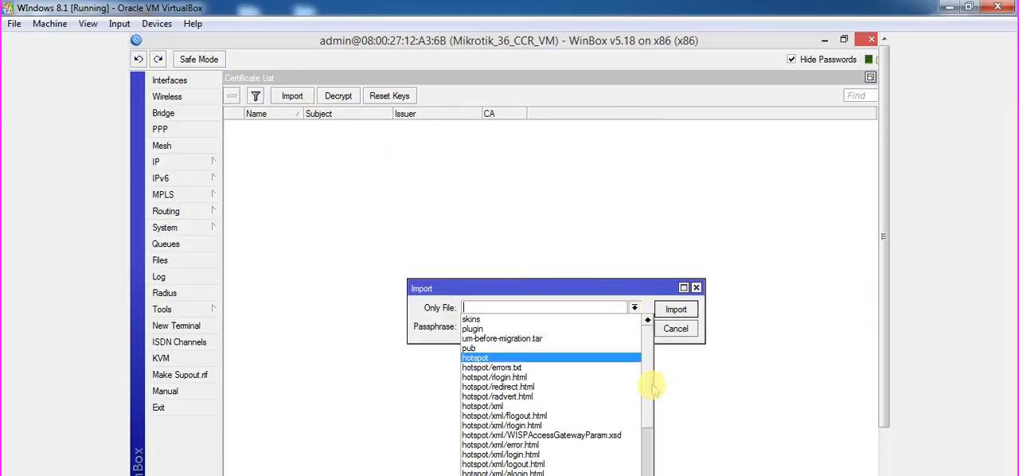
left_click_drag(651, 388, 653, 470)
left_click(557, 475)
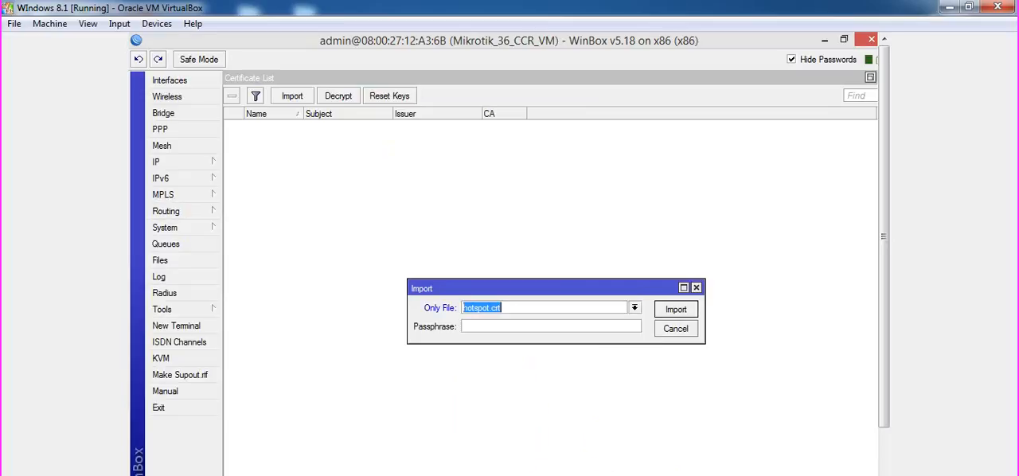
left_click(676, 309)
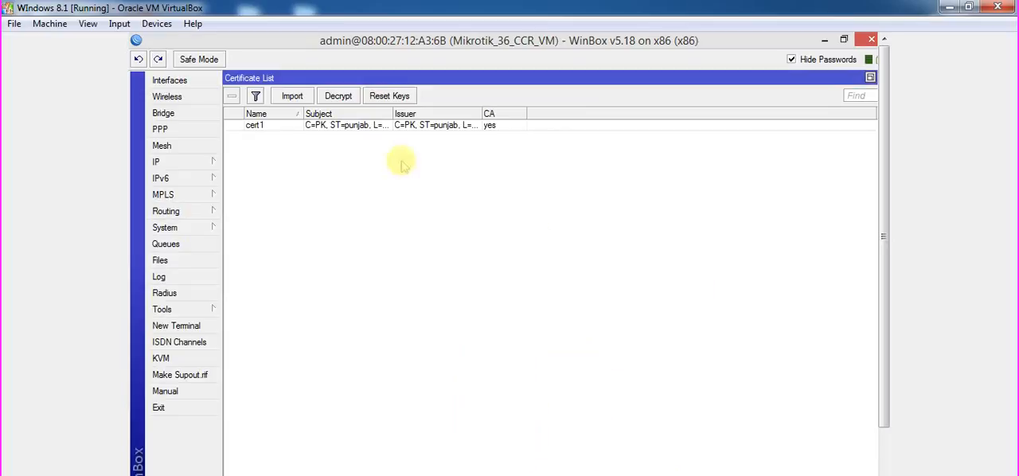
Examine the imported certificate's subject, issuer and validity dates, and close its details.
double_click(313, 126)
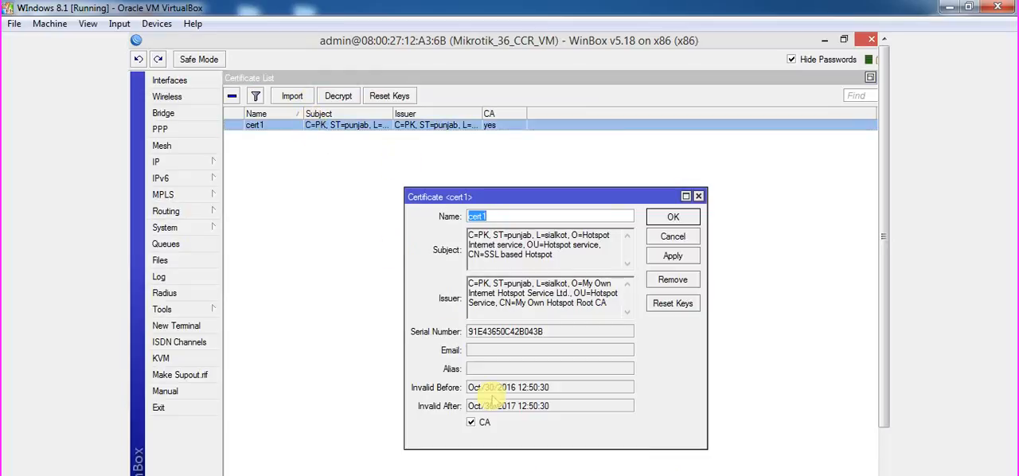
left_click(669, 218)
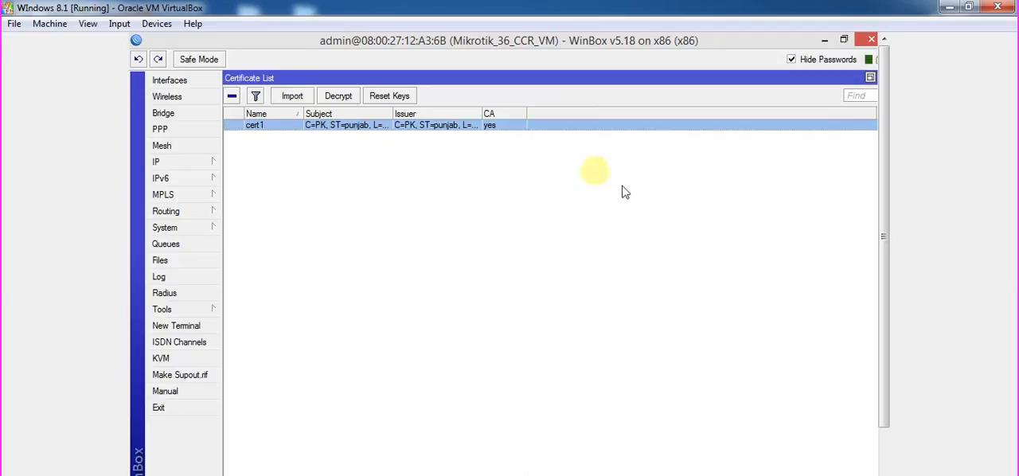
double_click(411, 127)
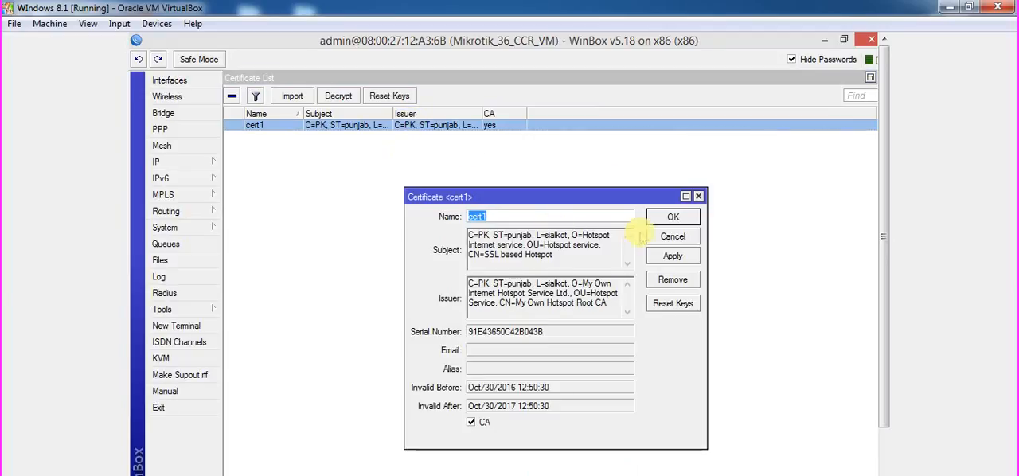
left_click(667, 219)
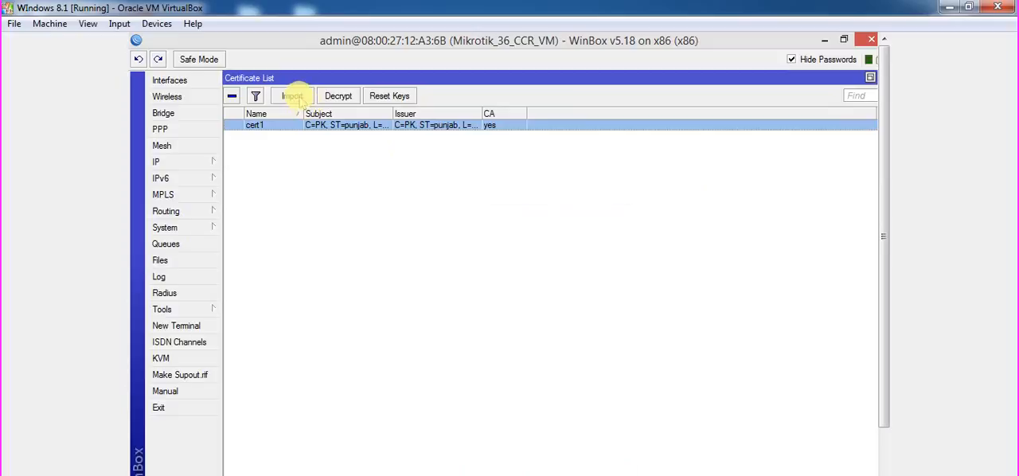
Start another certificate import and look through the selectable router files for hotspot.key.
left_click(292, 95)
left_click(635, 307)
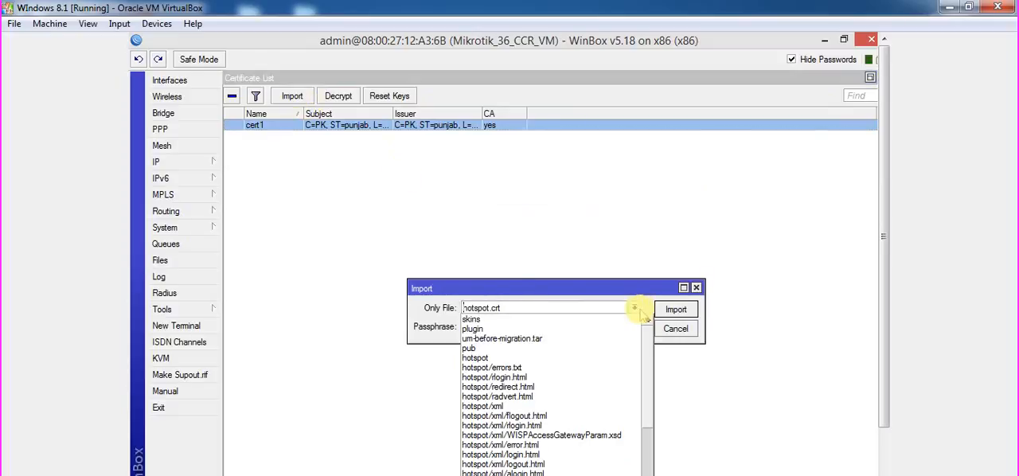
scroll(650, 417, "down", 3)
scroll(650, 416, "down", 1)
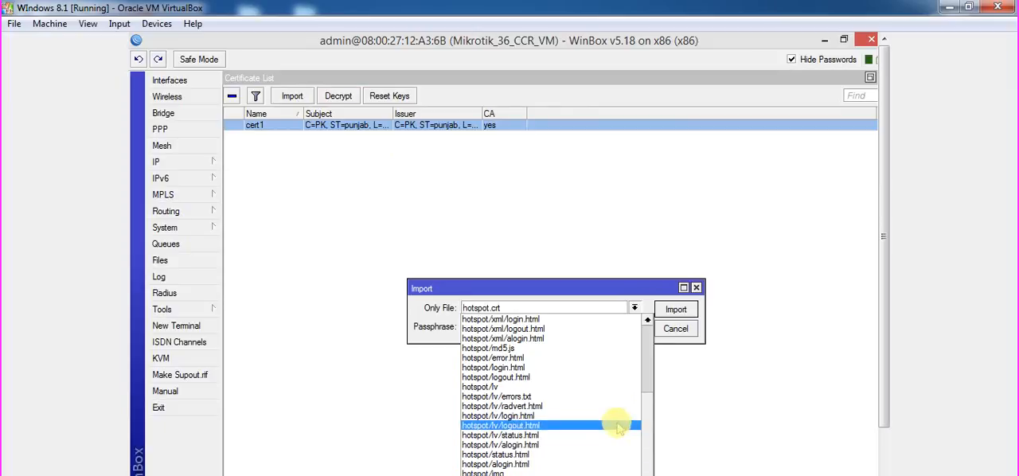
left_click_drag(648, 431, 639, 354)
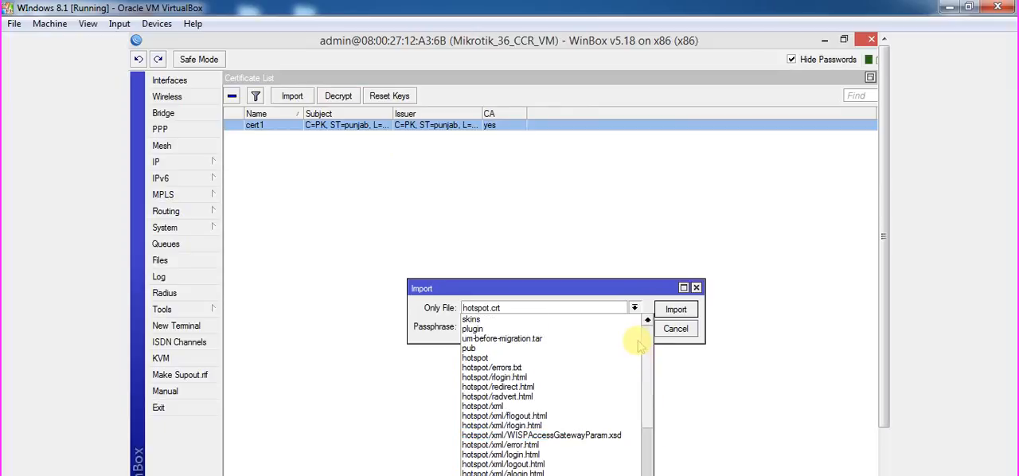
left_click_drag(643, 337, 661, 445)
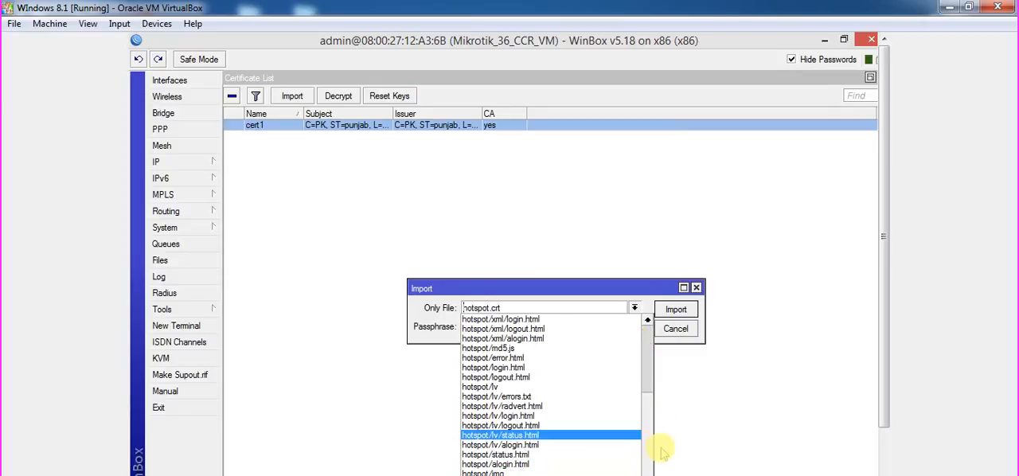
Check the router's file list for hotspot.crt and hotspot.key, and close the list.
left_click(189, 264)
left_click(188, 264)
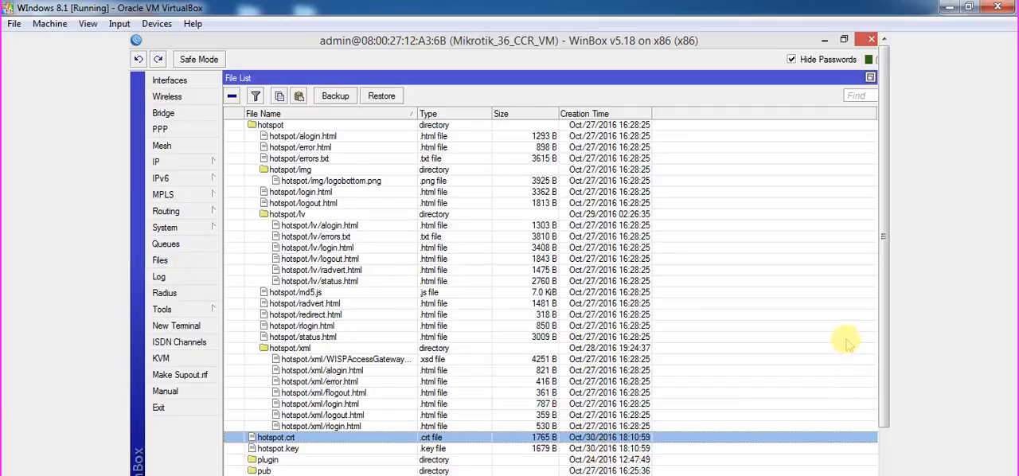
scroll(889, 348, "down", 3)
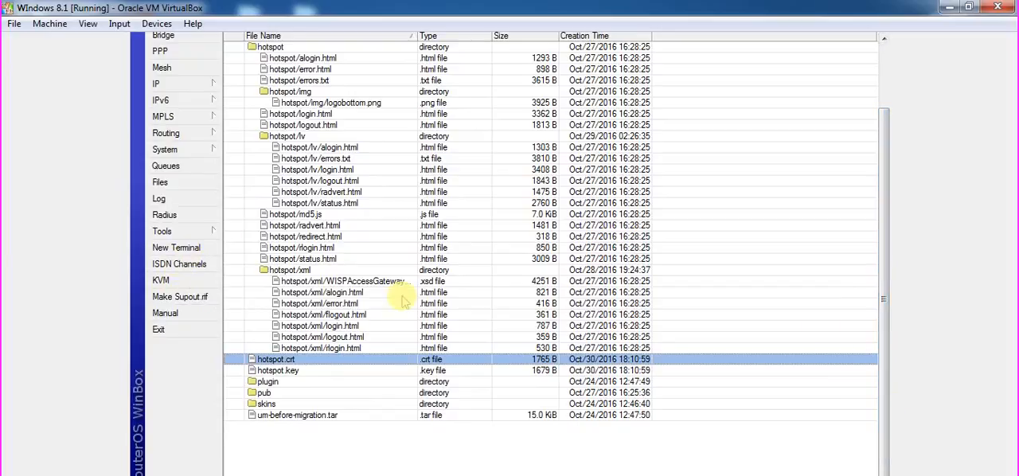
left_click_drag(885, 264, 861, 130)
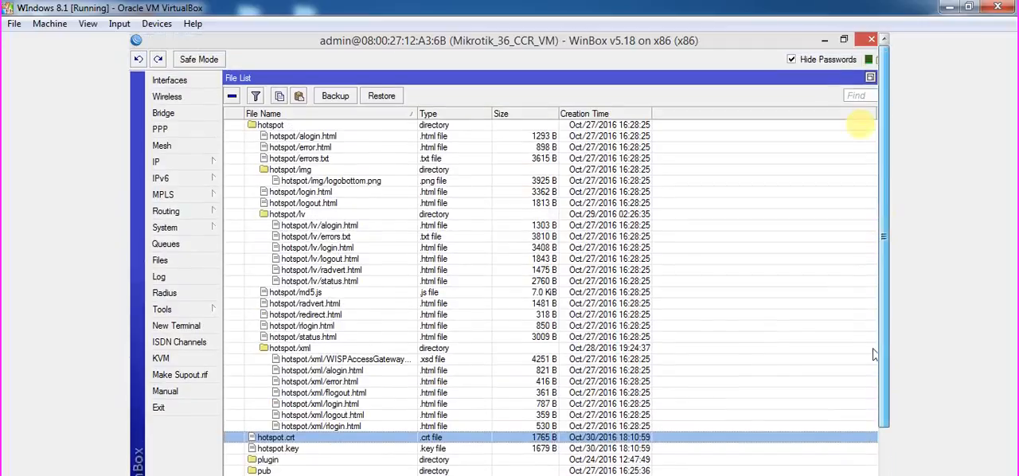
double_click(848, 78)
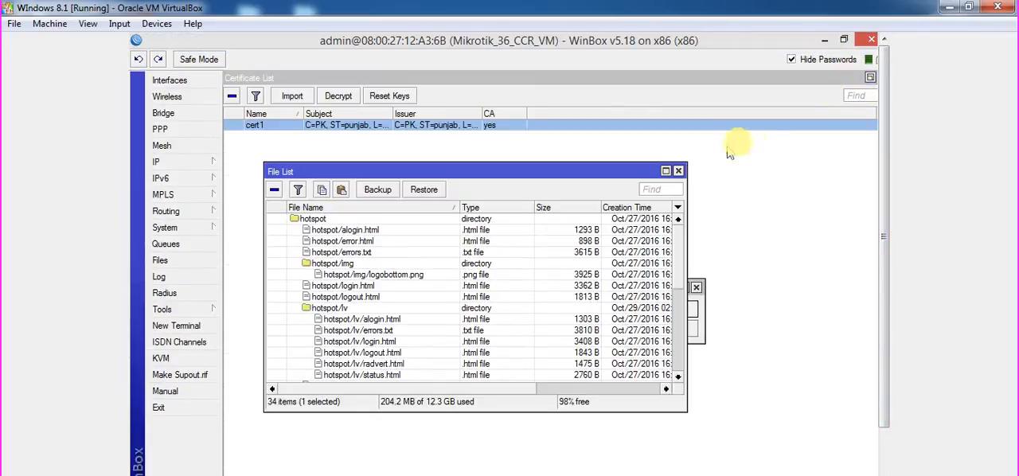
left_click(678, 169)
Choose hotspot.key as the file to import and import it without a passphrase.
left_click(635, 308)
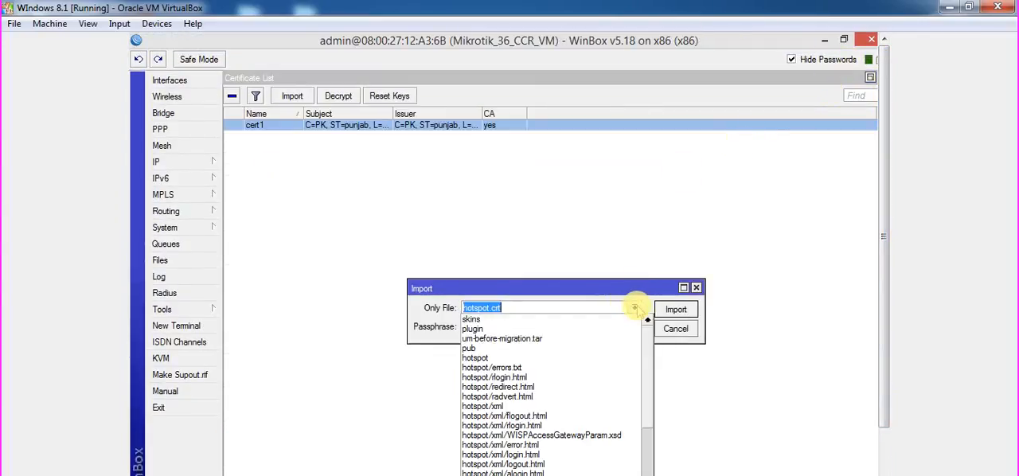
left_click(652, 353)
left_click(634, 307)
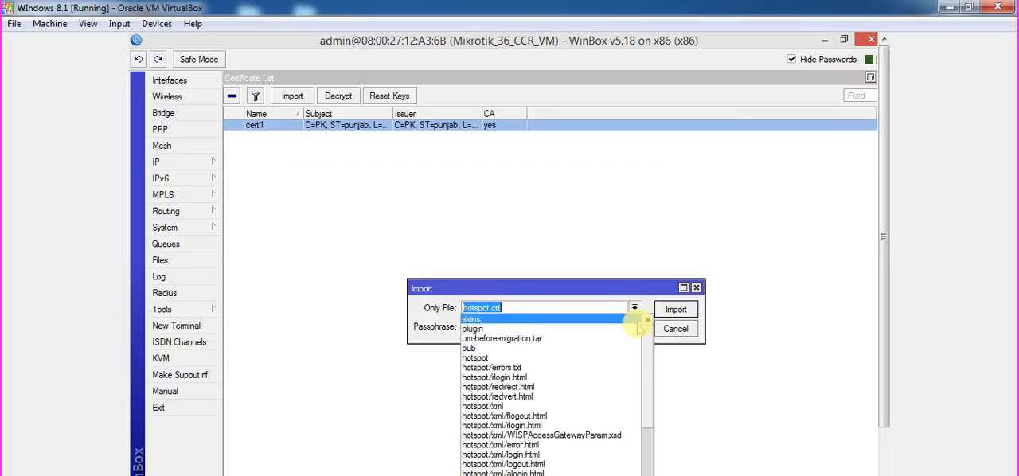
scroll(653, 382, "down", 3)
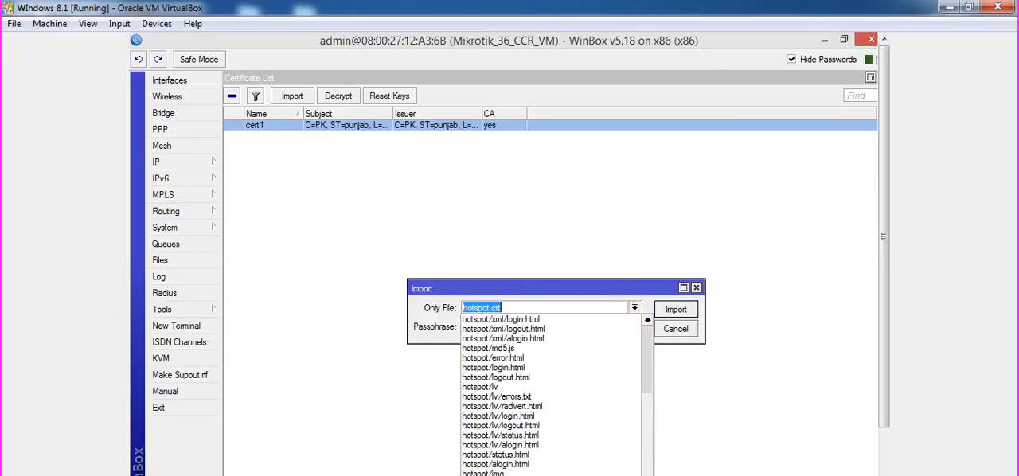
left_click(566, 443)
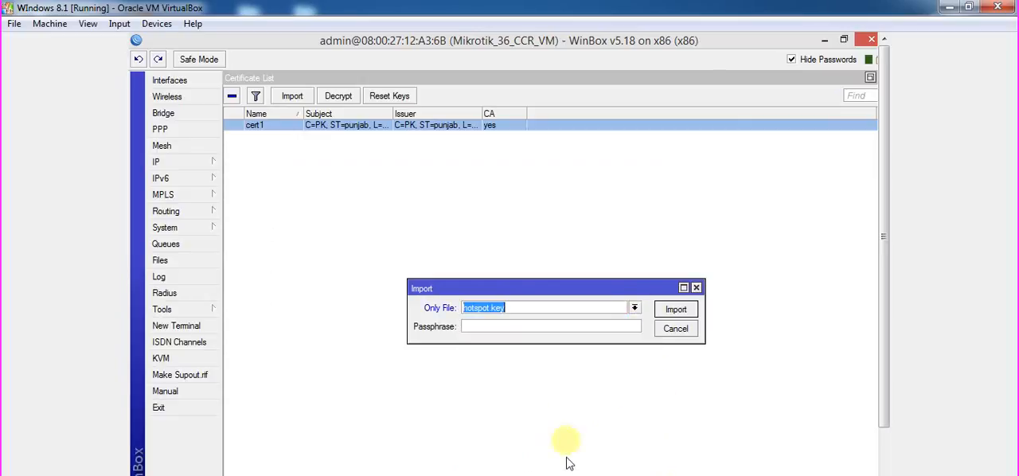
left_click(675, 309)
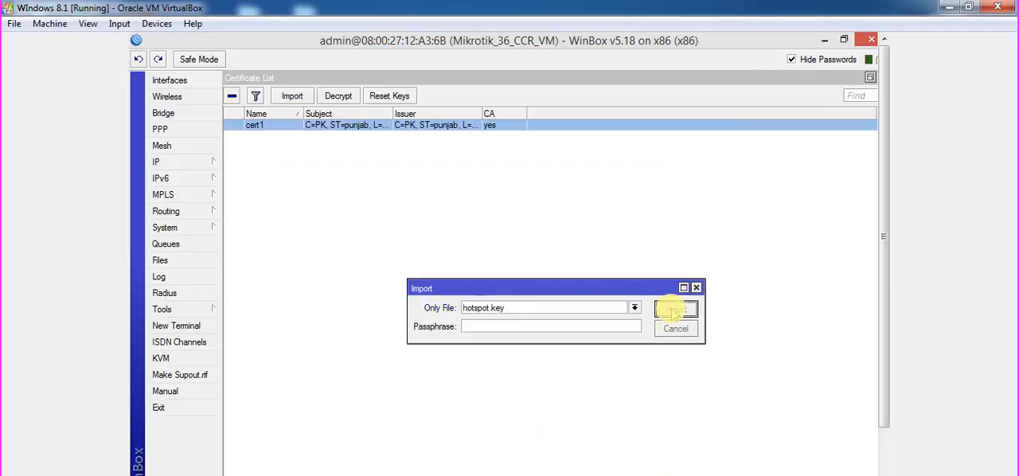
Review the private key status in the cert1 details, and close the details and the certificate list.
double_click(251, 128)
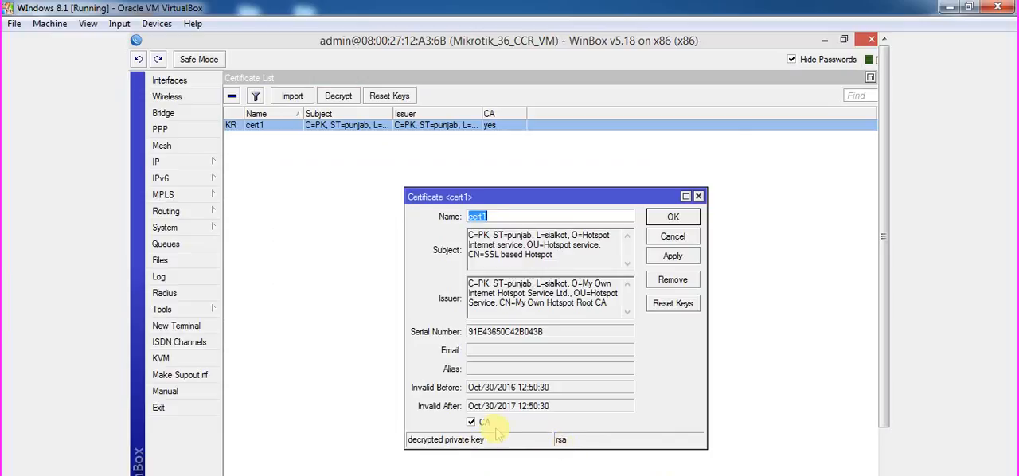
left_click(671, 220)
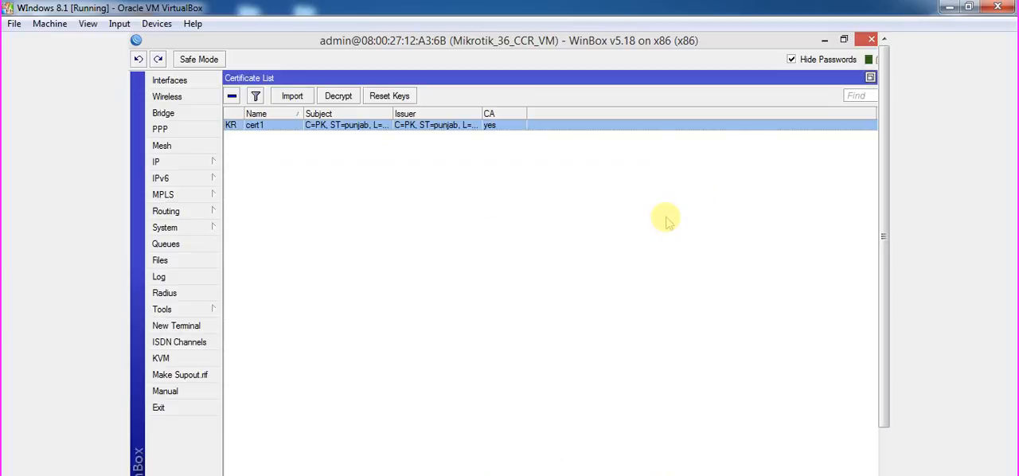
double_click(605, 79)
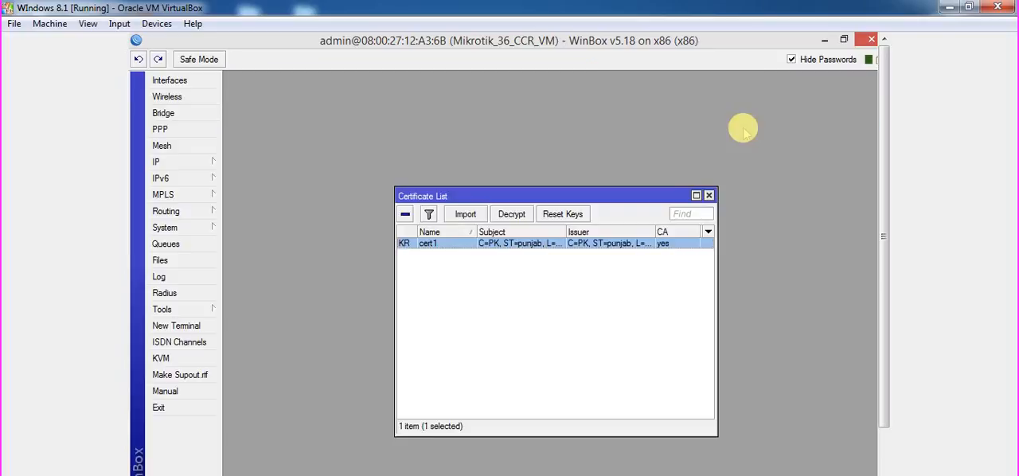
left_click(709, 194)
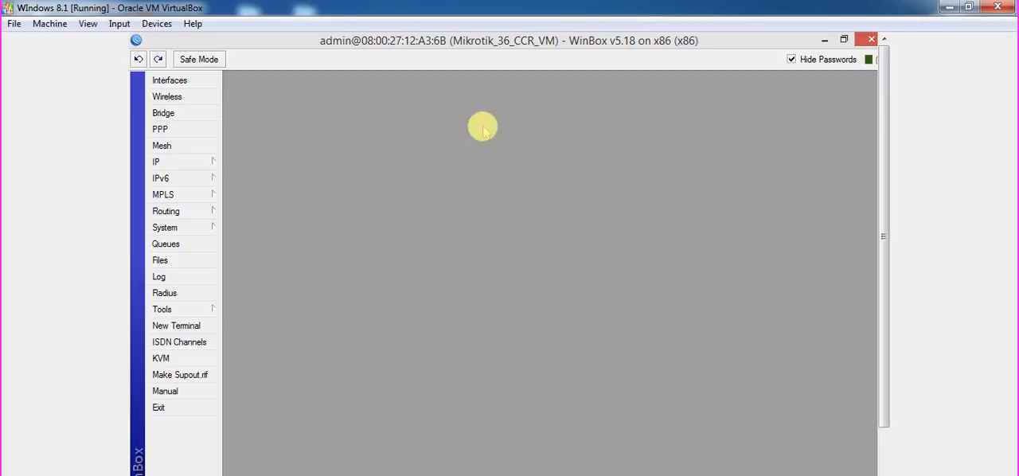
Enable the www-ssl service in the router's IP service list.
left_click(189, 166)
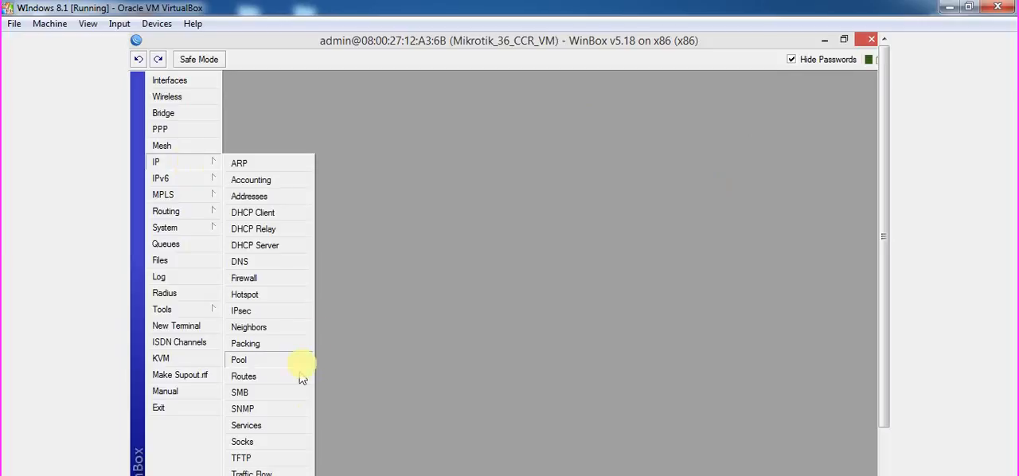
left_click(286, 424)
left_click(422, 309)
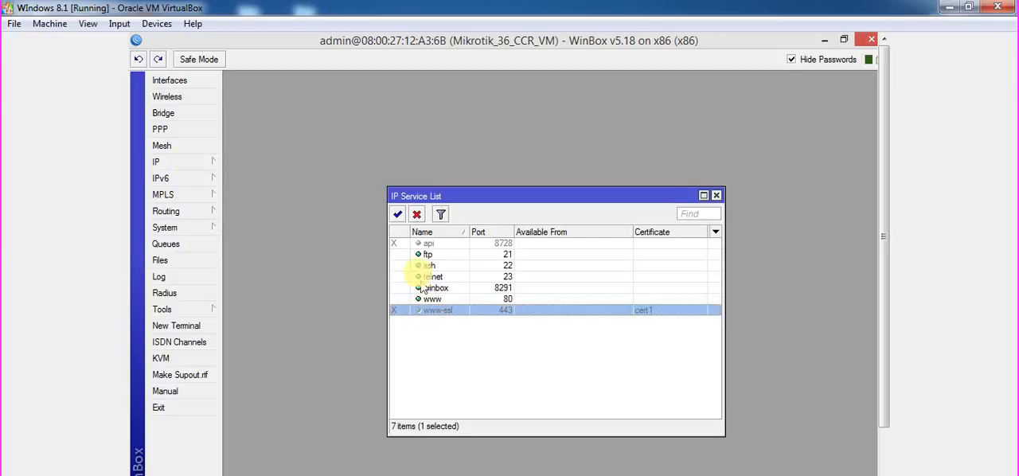
left_click(397, 214)
left_click(581, 322)
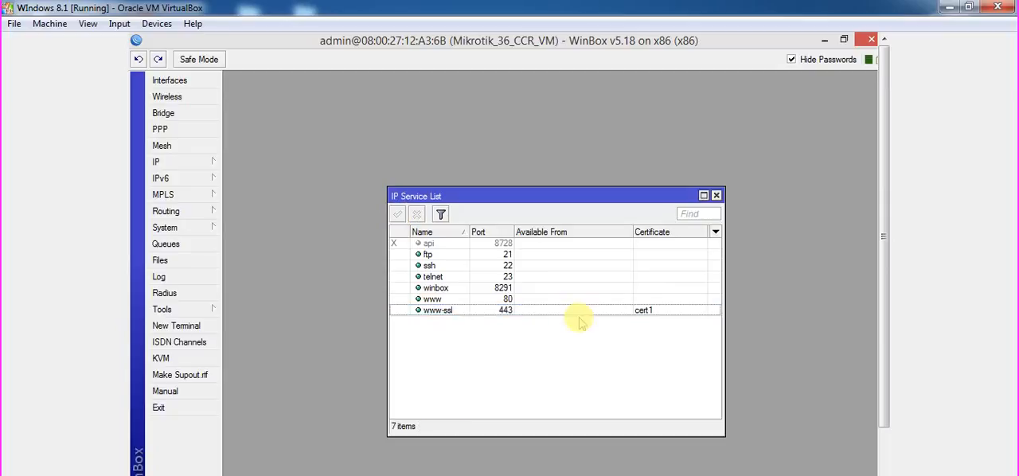
Apply cert1 as the certificate of the www-ssl service on port 443, and close the service list.
double_click(580, 312)
left_click(576, 334)
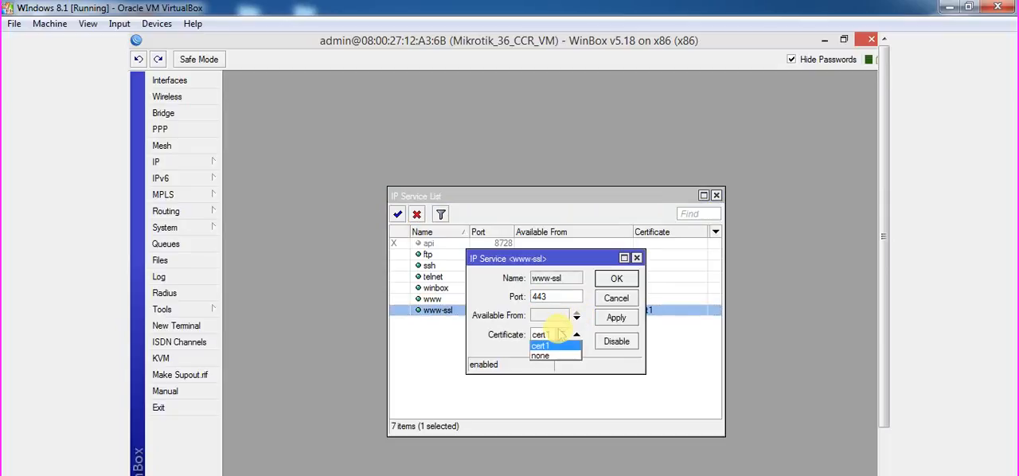
left_click(561, 335)
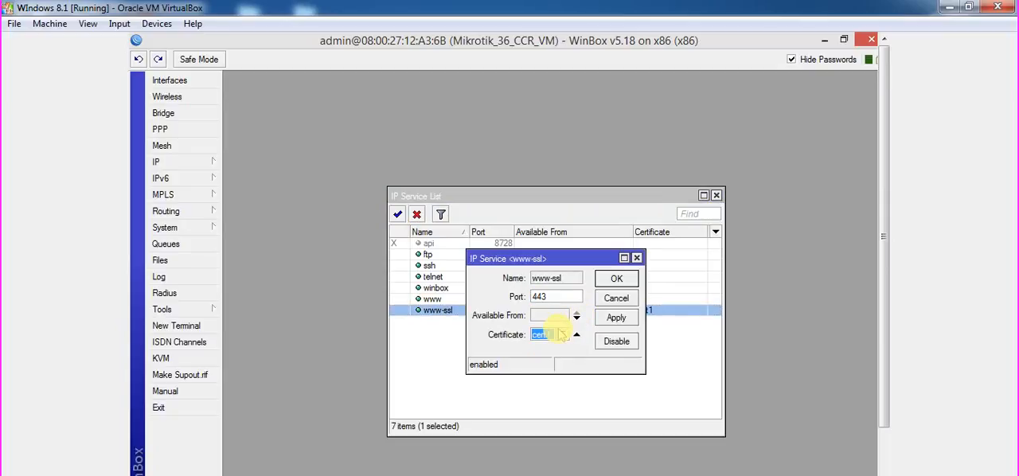
left_click(615, 320)
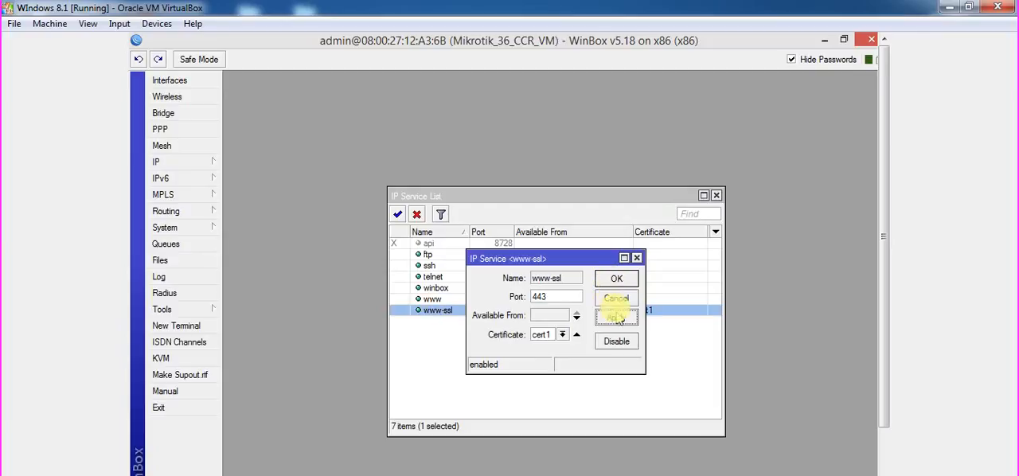
left_click(612, 279)
left_click(524, 330)
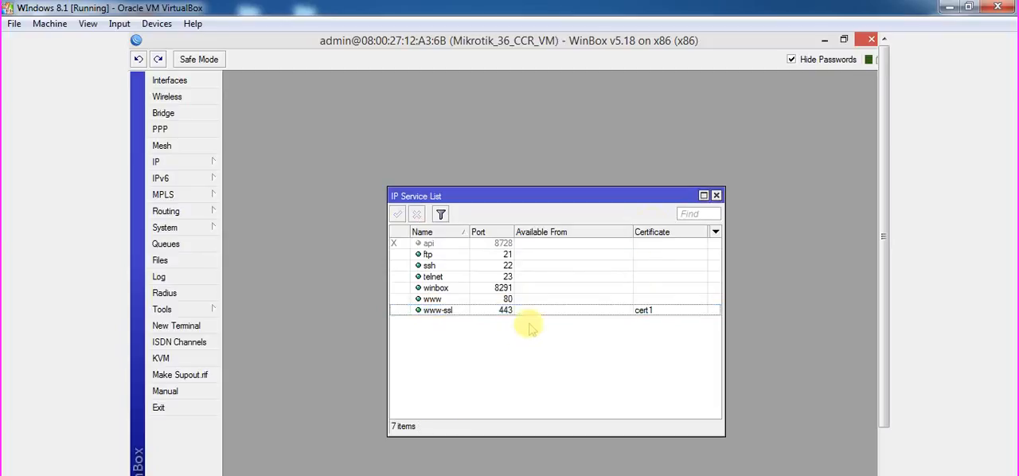
left_click(716, 196)
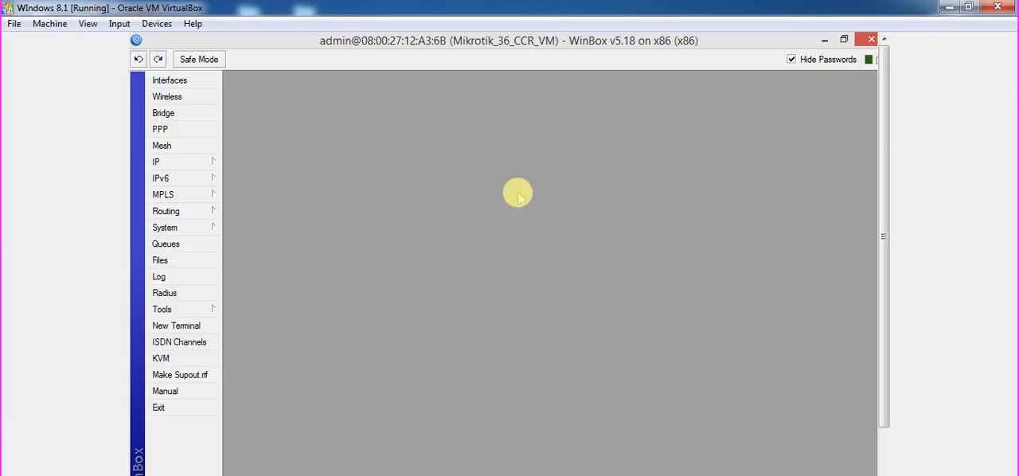
Set cert1 as the SSL certificate in the login settings of the hsprof1 hotspot server profile, apply it, and close the Hotspot window.
left_click(212, 165)
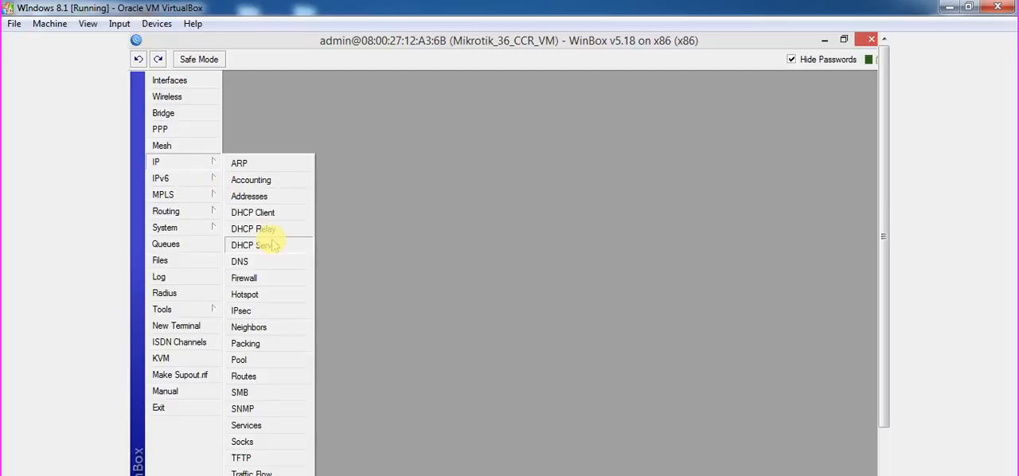
left_click(282, 291)
left_click(363, 174)
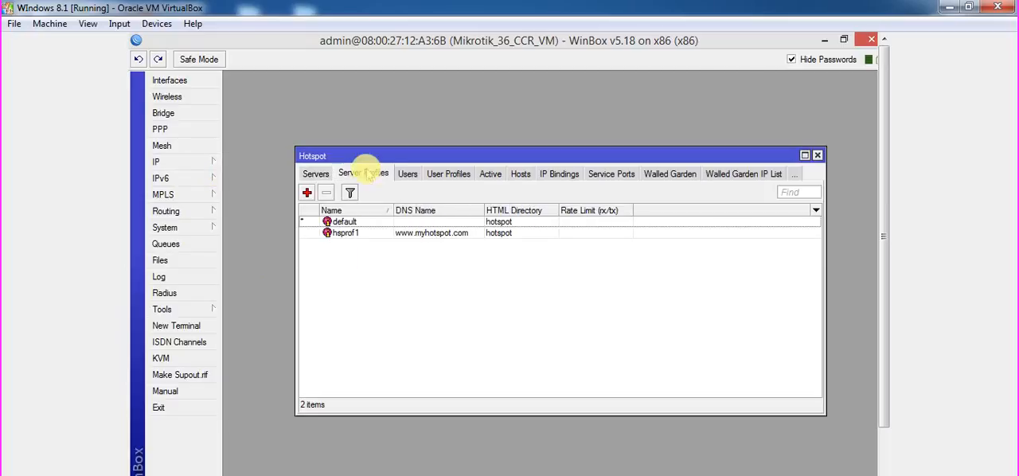
double_click(395, 233)
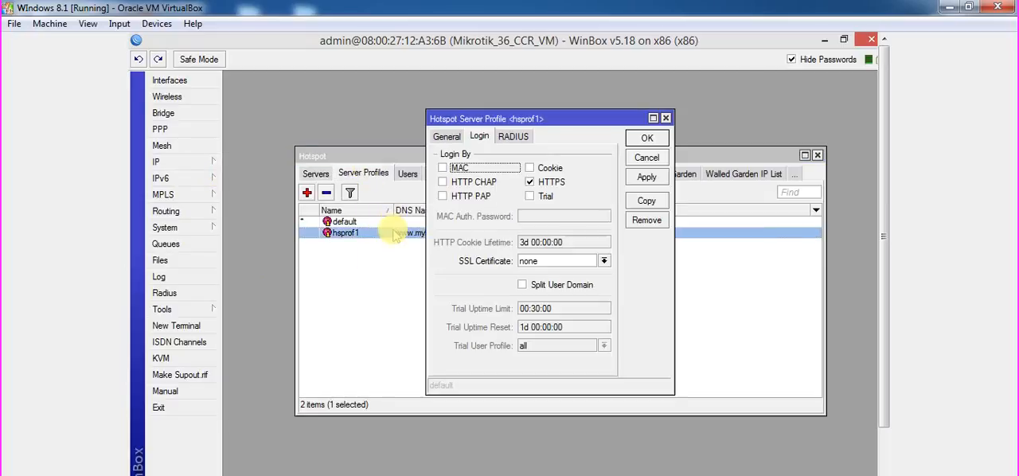
left_click(544, 262)
left_click(553, 270)
left_click(552, 266)
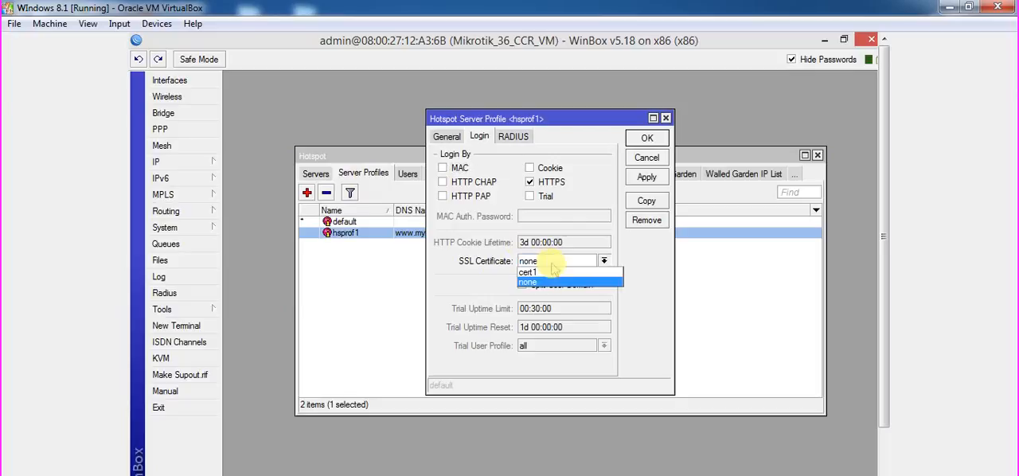
left_click(556, 277)
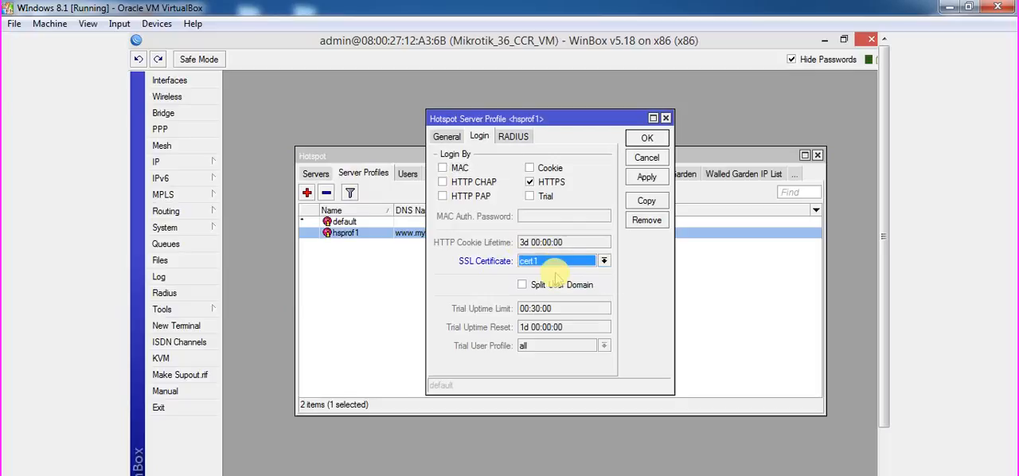
left_click(644, 178)
left_click(646, 138)
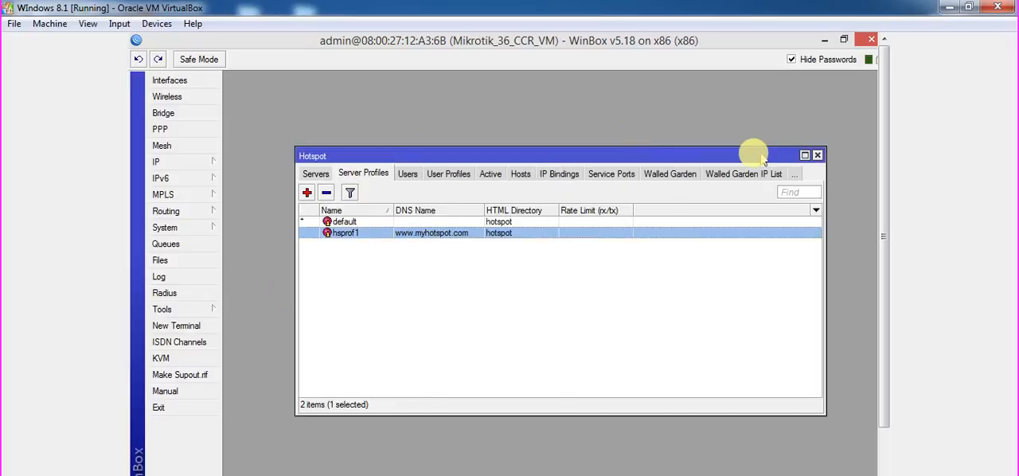
left_click(818, 156)
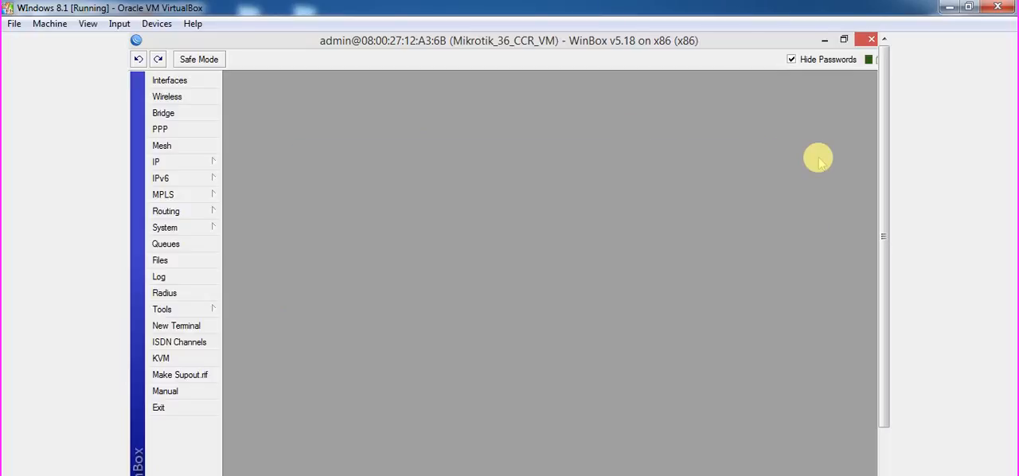
Clear the desktop by minimizing WinBox and closing the My Hotspot Certificates folder and all Chrome windows.
left_click(825, 39)
left_click(678, 278)
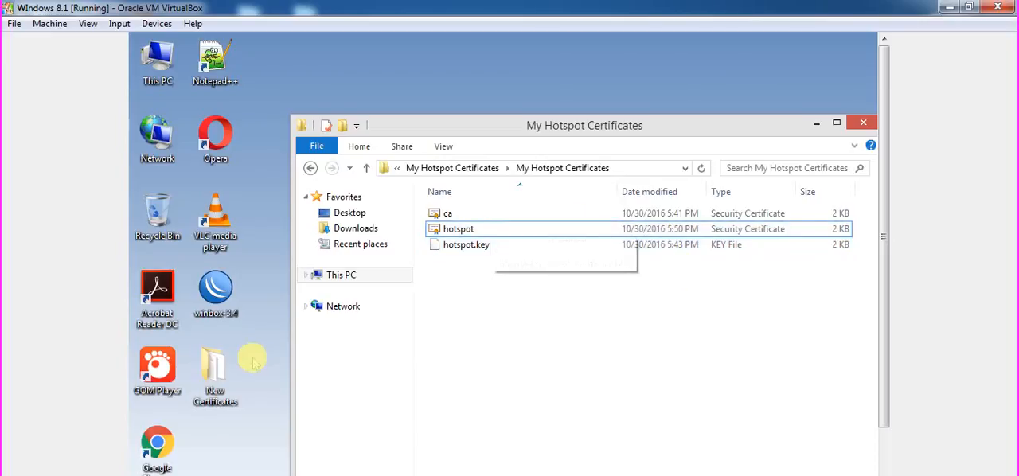
left_click(176, 449)
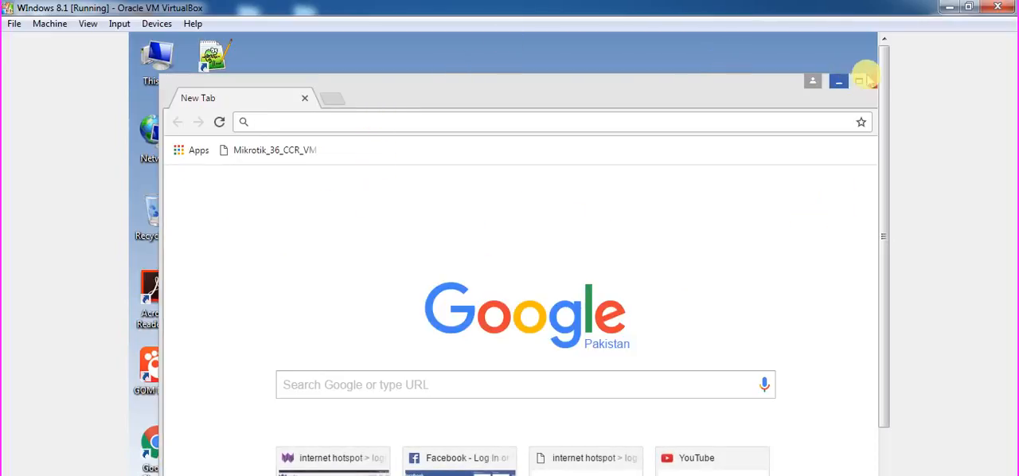
left_click(874, 82)
left_click_drag(882, 82, 891, 173)
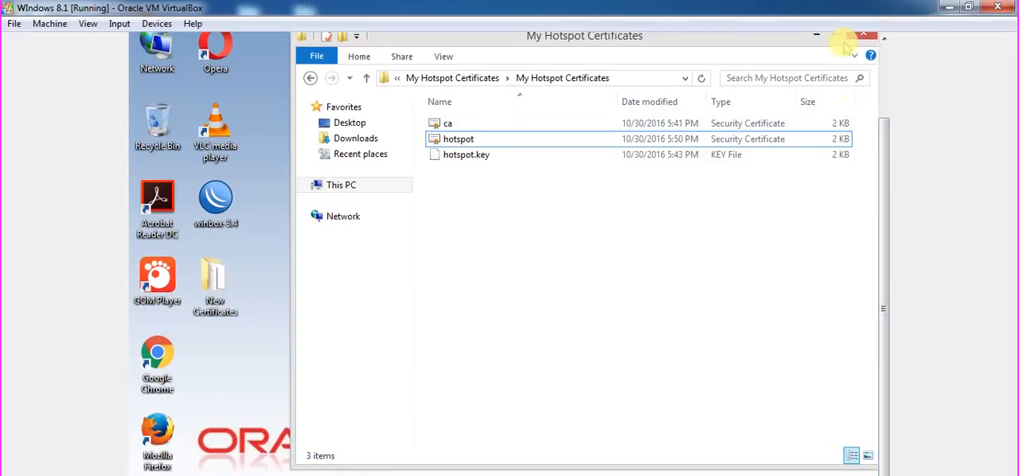
left_click(865, 34)
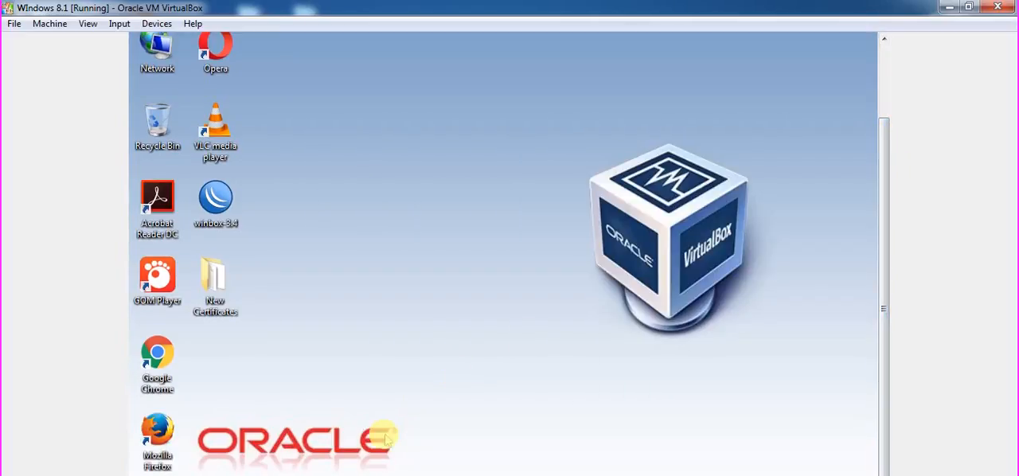
right_click(327, 474)
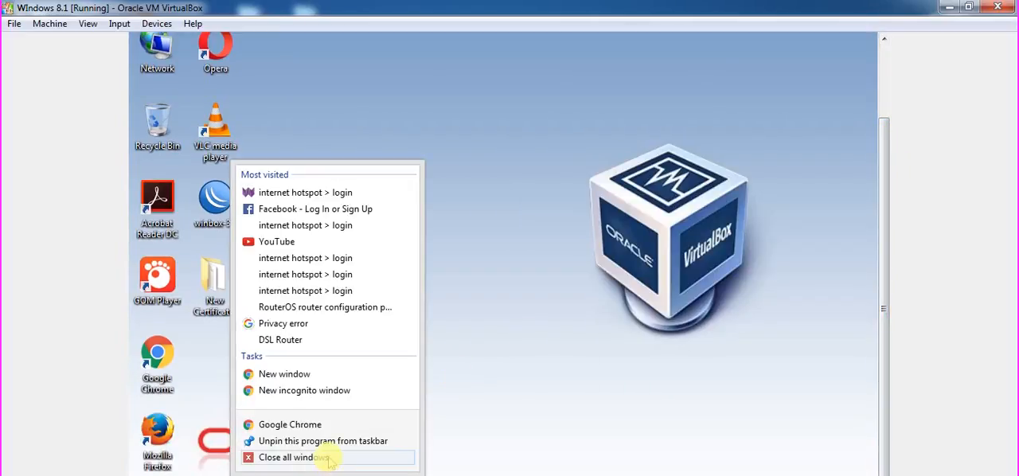
left_click(328, 458)
left_click(160, 356)
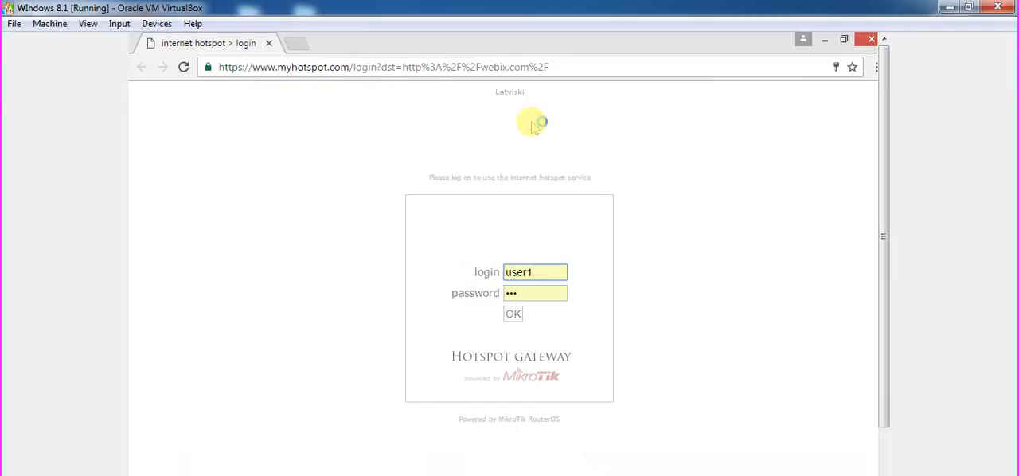
left_click(469, 66)
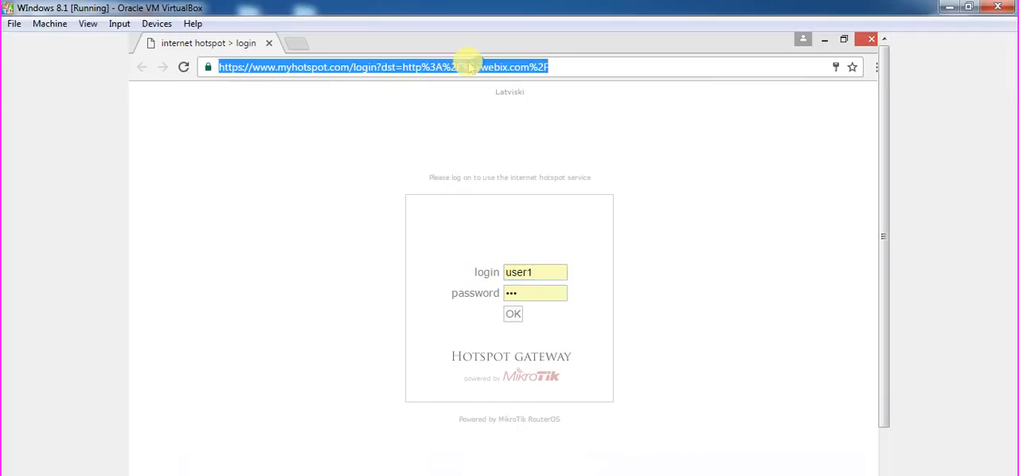
left_click(295, 44)
left_click(269, 43)
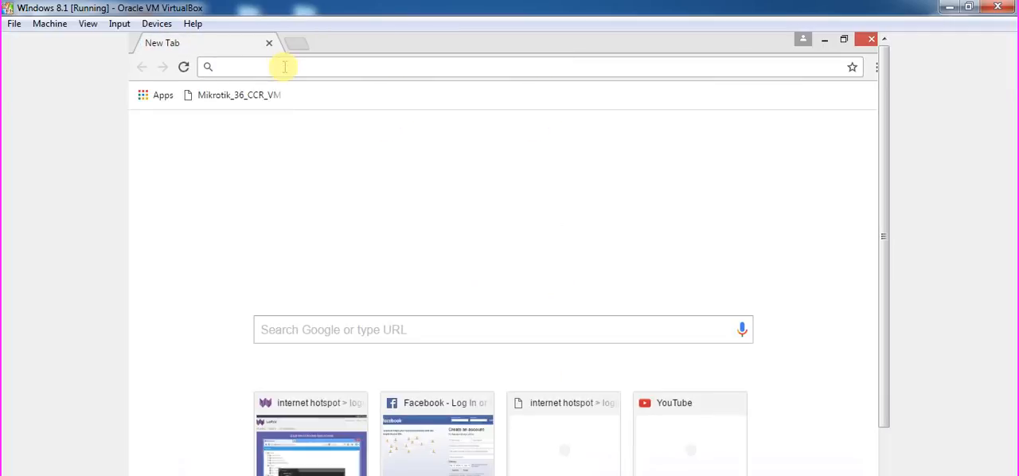
type("facebook.com")
left_click(293, 94)
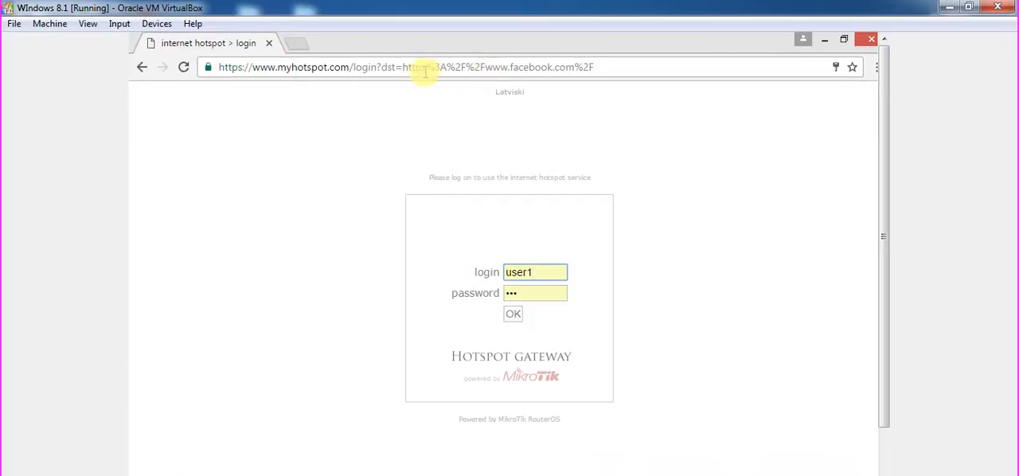
left_click_drag(422, 67, 414, 68)
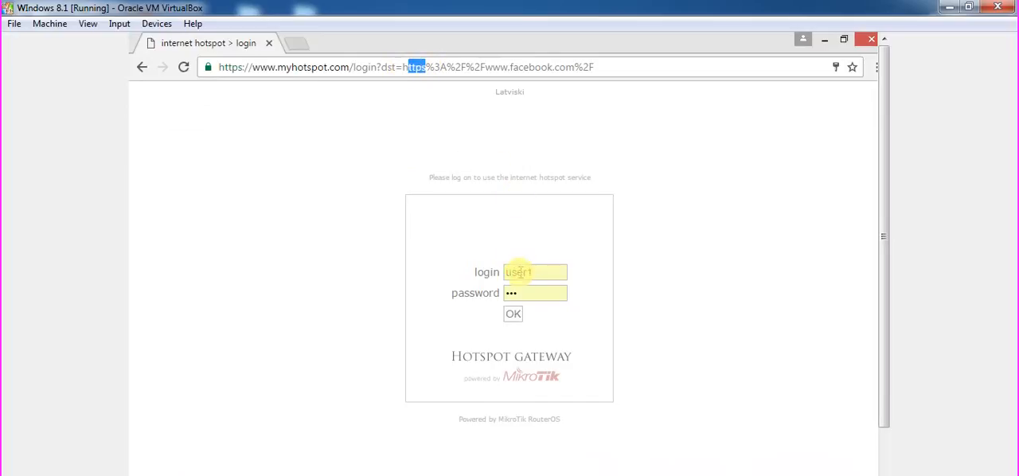
Log in to the hotspot as user1, entering the account password.
double_click(519, 272)
left_click_drag(518, 272, 522, 295)
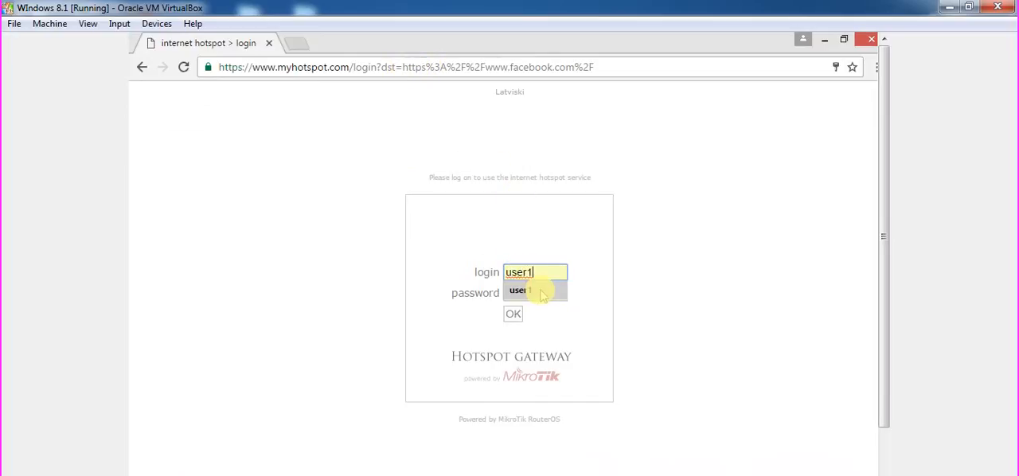
left_click(541, 292)
left_click(473, 295)
type("1")
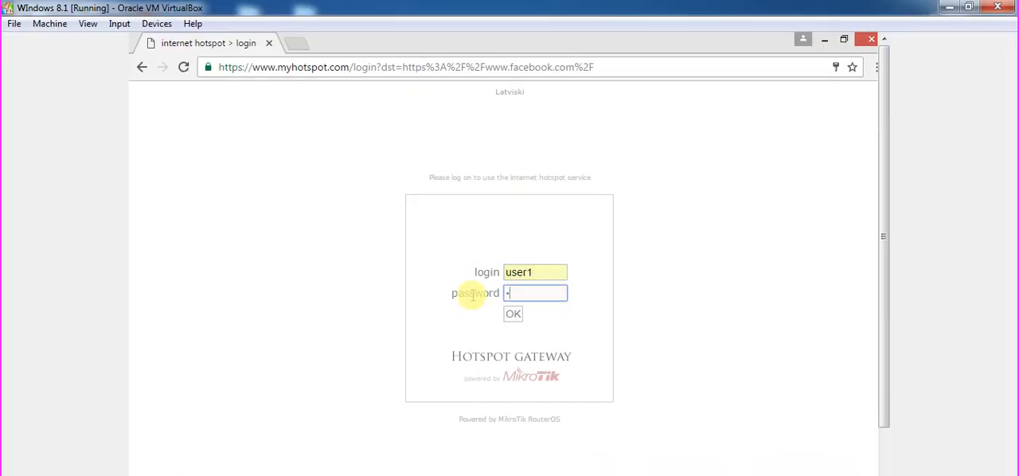
left_click(513, 314)
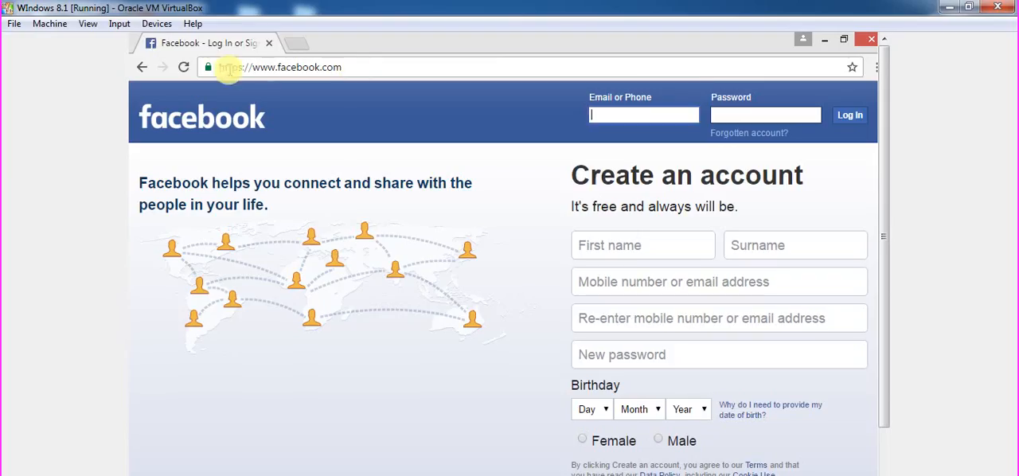
View the Facebook site's certificate from its connection security details, and close the certificate and the browser.
left_click(208, 67)
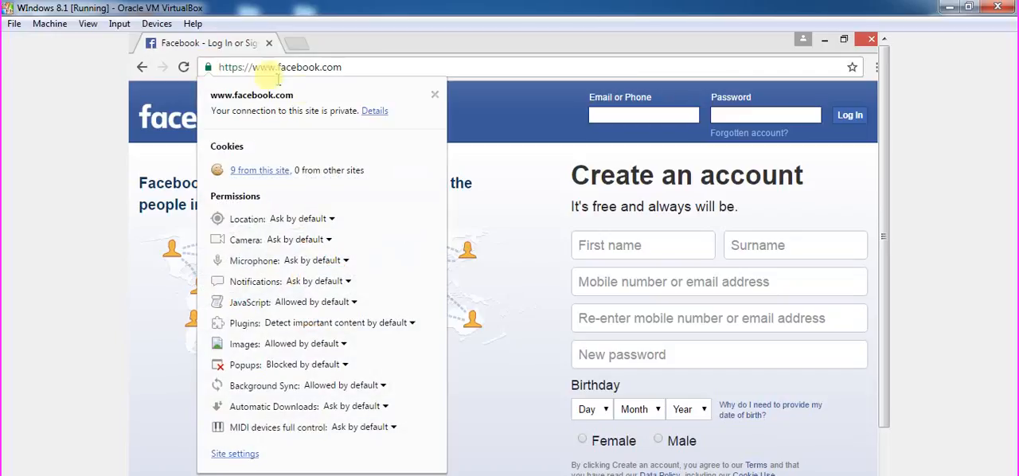
left_click(374, 111)
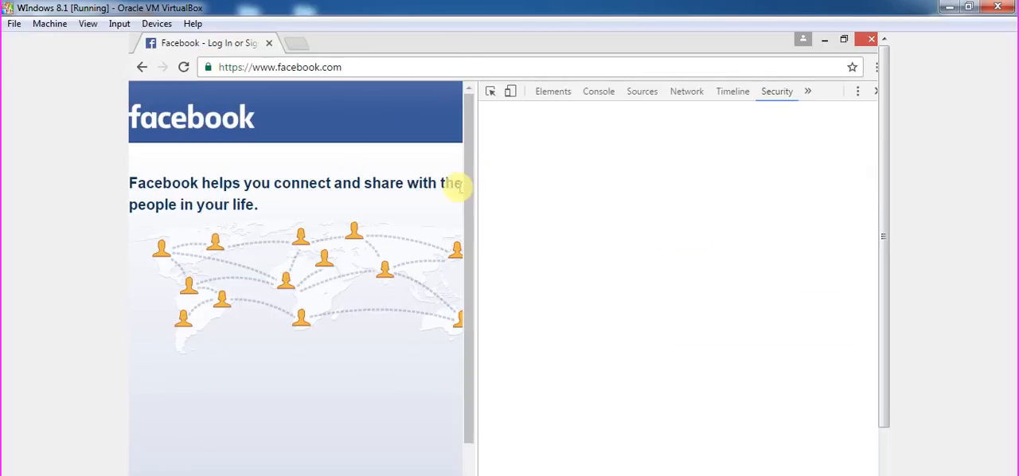
left_click(701, 257)
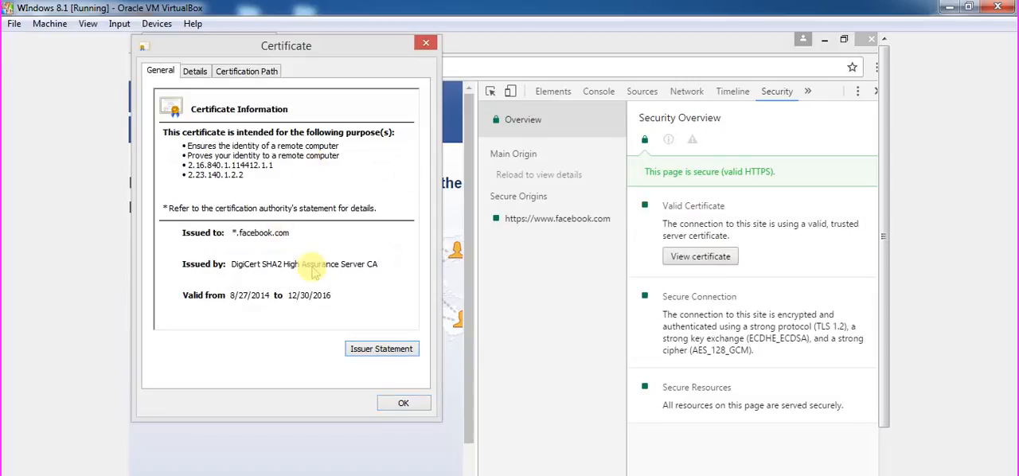
left_click(406, 404)
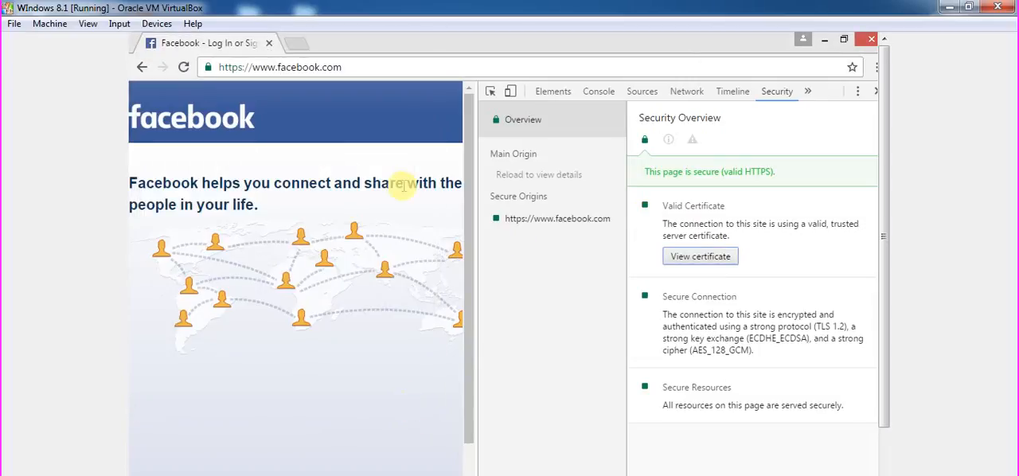
left_click(870, 40)
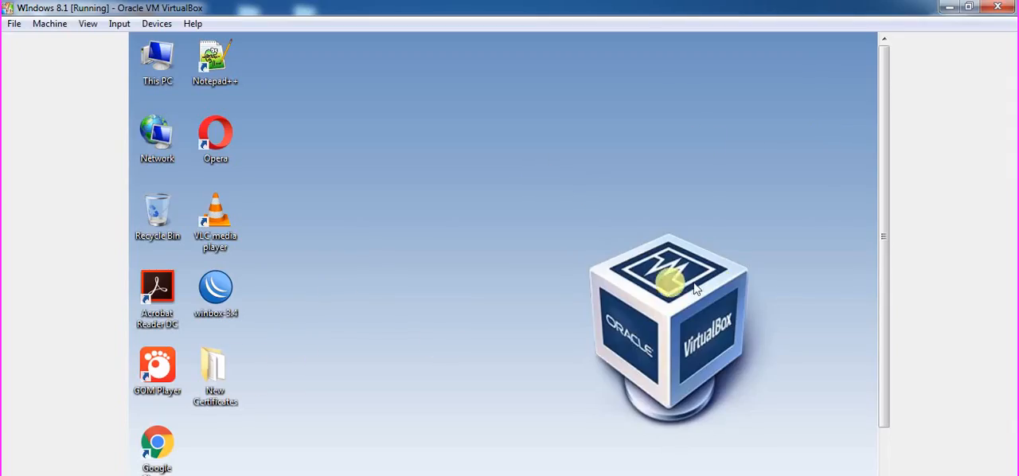
left_click_drag(887, 246, 887, 318)
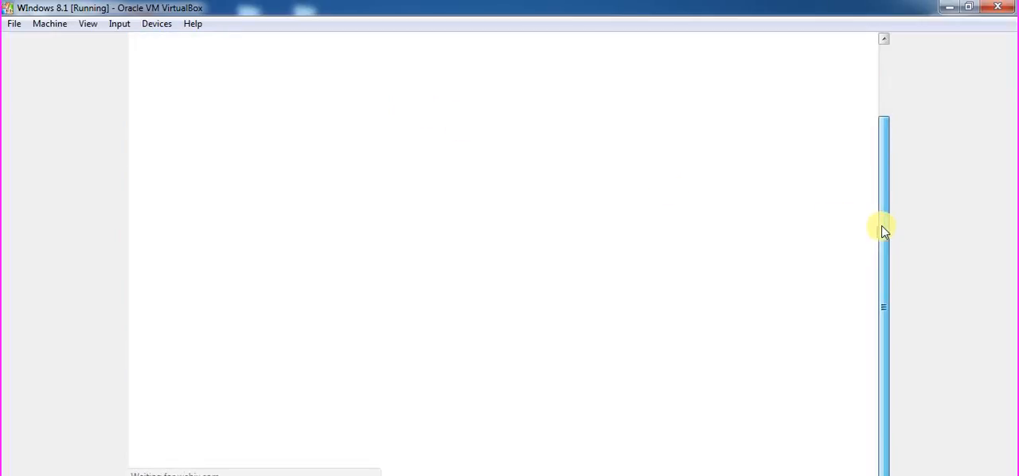
left_click(717, 68)
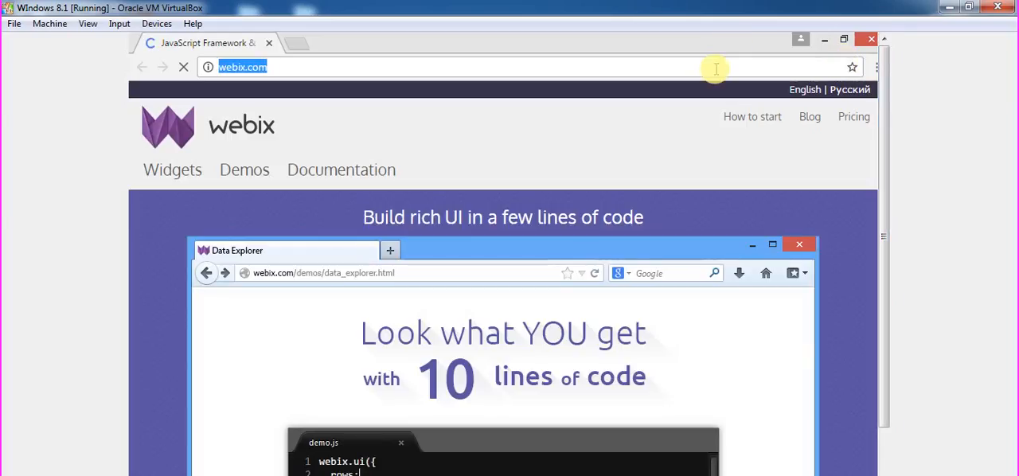
type("youtub")
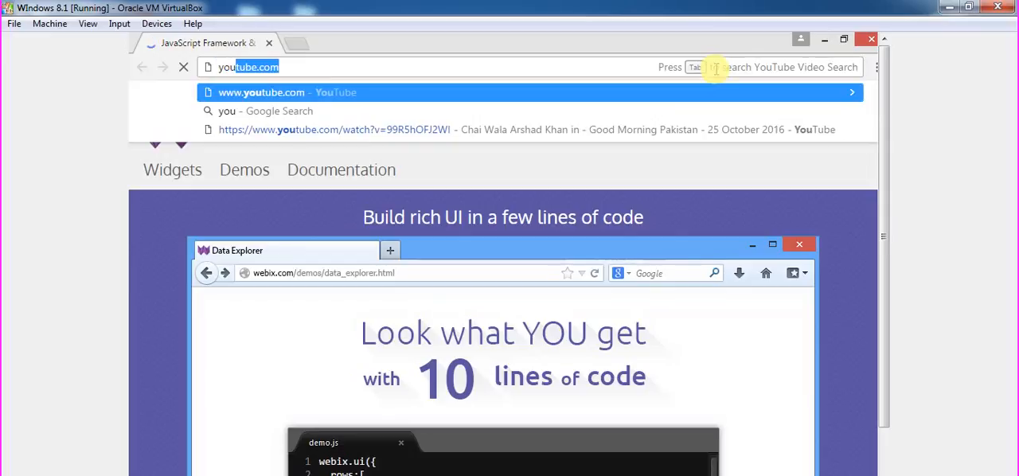
left_click(661, 99)
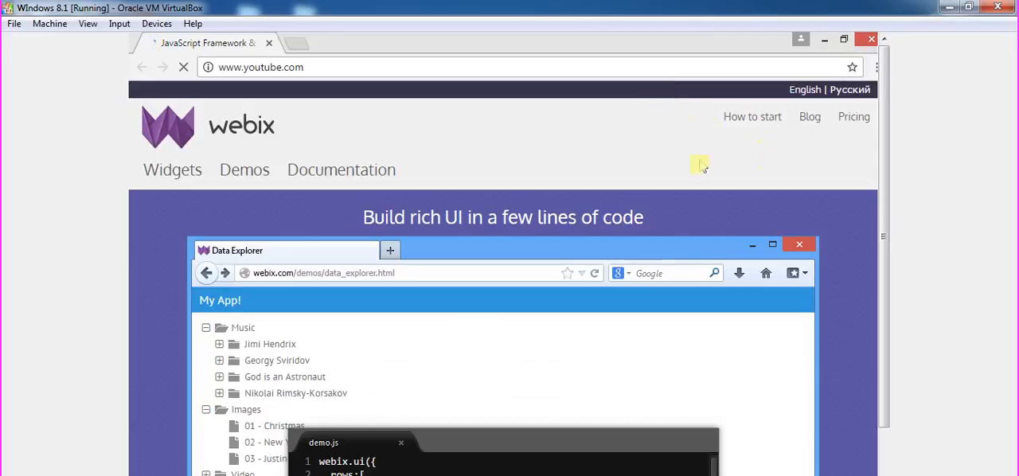
Open the hotspot status page through the router's IP address and log off the hotspot session.
left_click(658, 65)
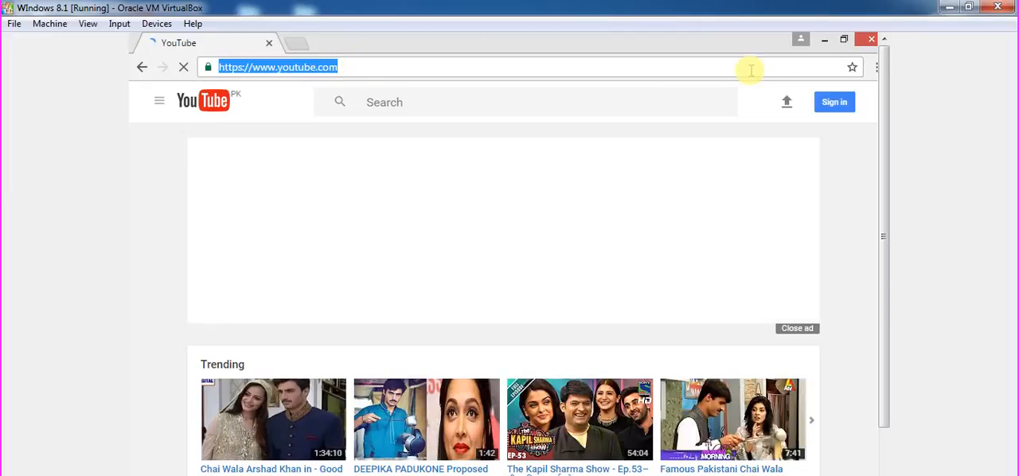
type("192.")
key("Return")
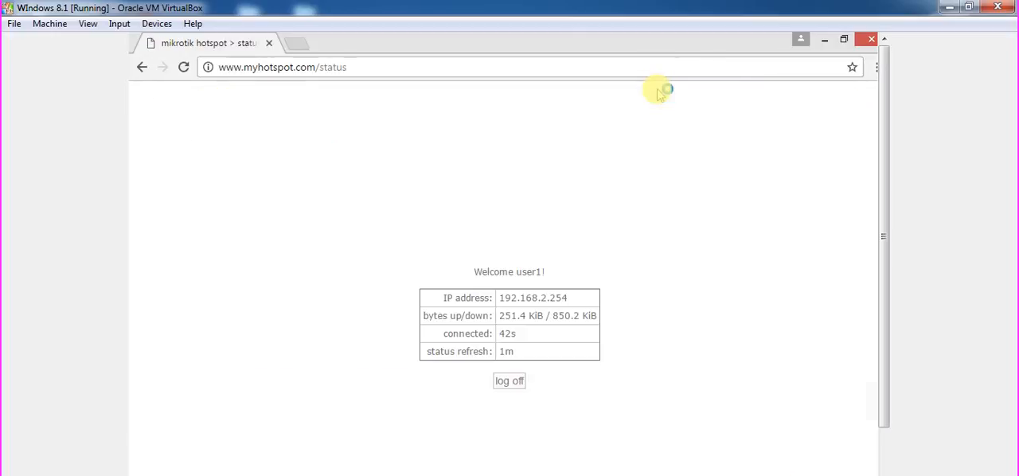
left_click(512, 381)
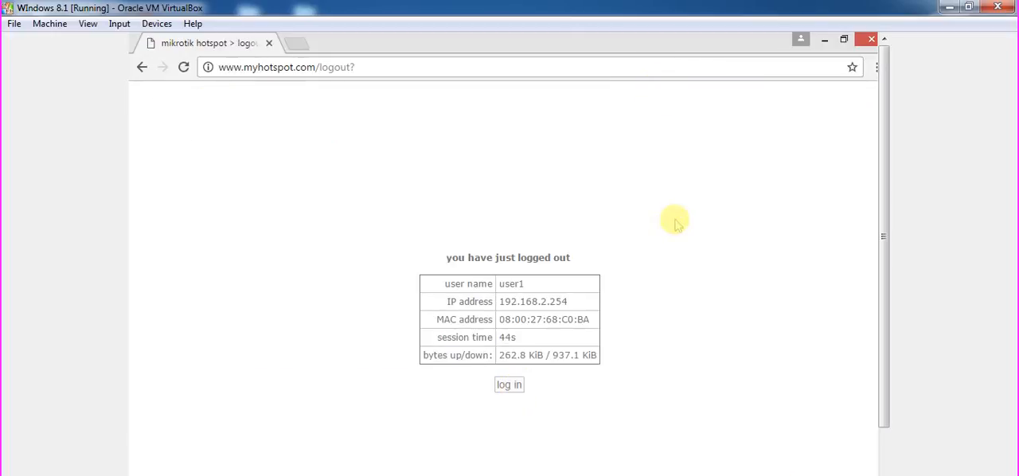
left_click(872, 40)
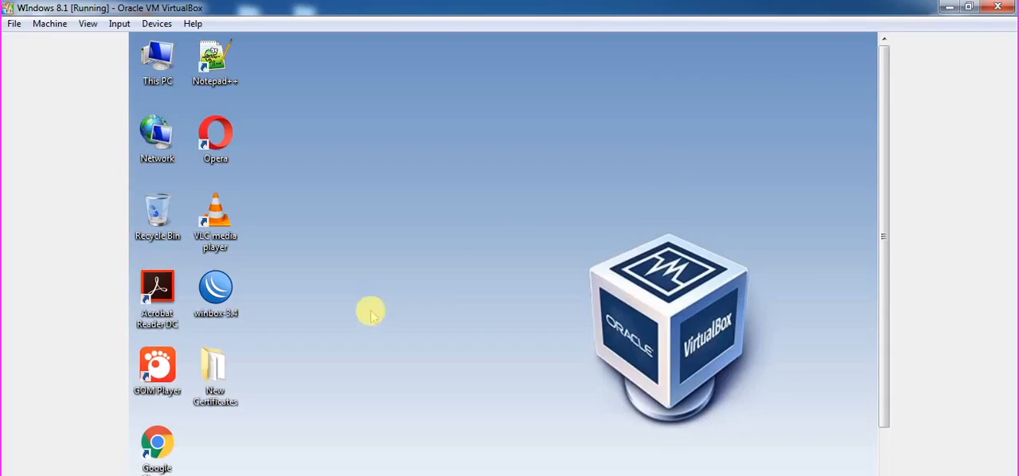
double_click(157, 440)
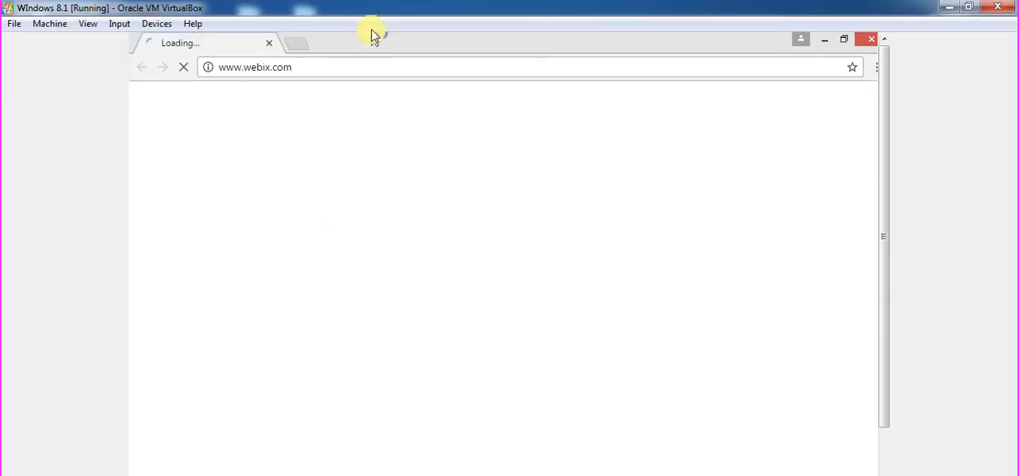
left_click(374, 69)
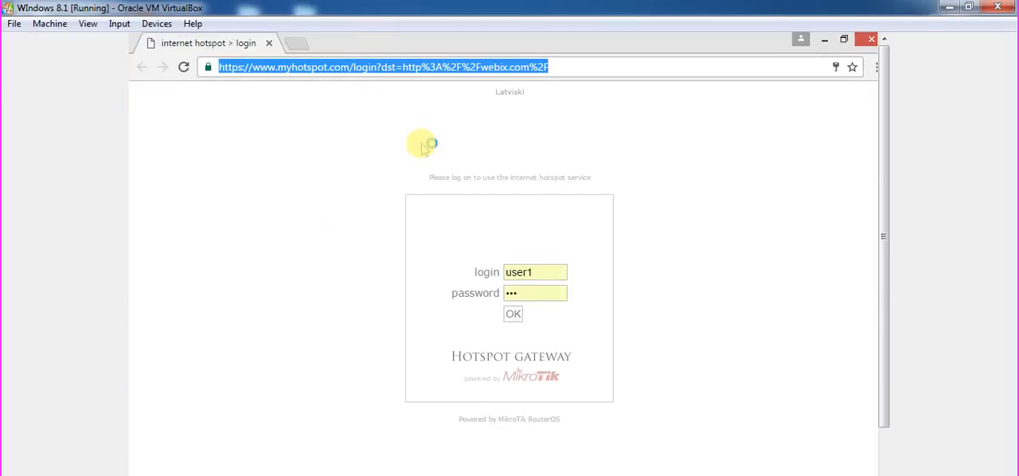
type("you")
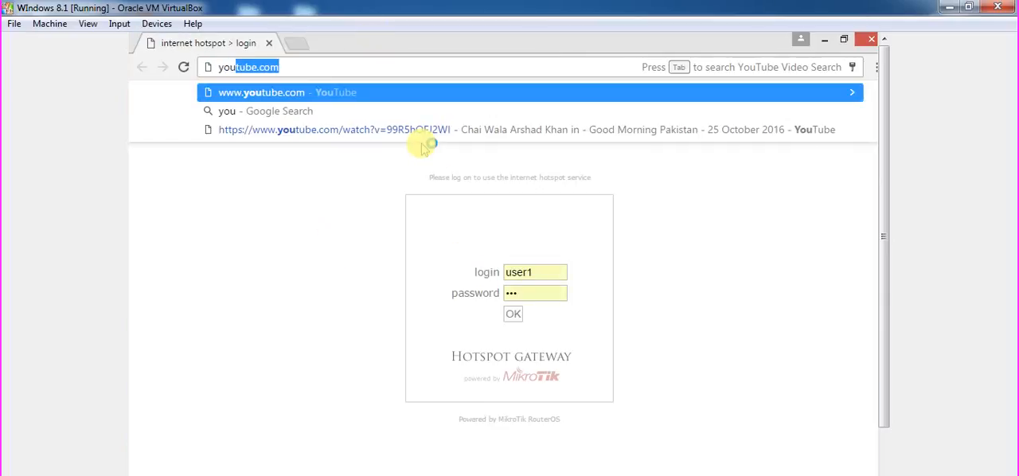
left_click(400, 99)
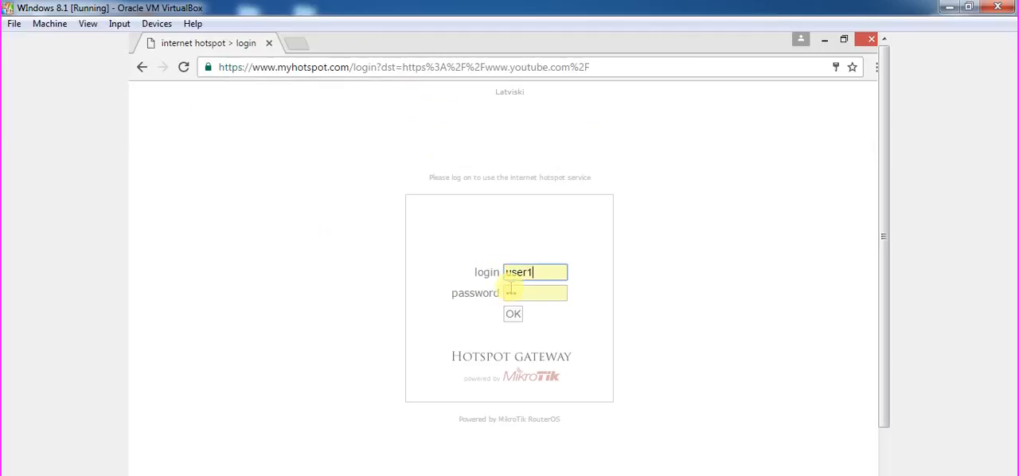
Highlight https in the redirect address, log in to the hotspot with the saved user1 credentials, and close Chrome.
double_click(410, 67)
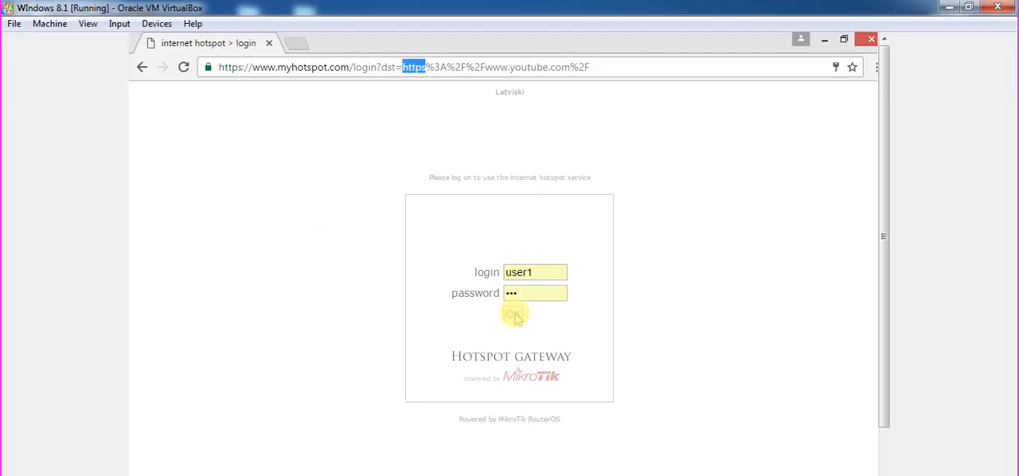
left_click(513, 315)
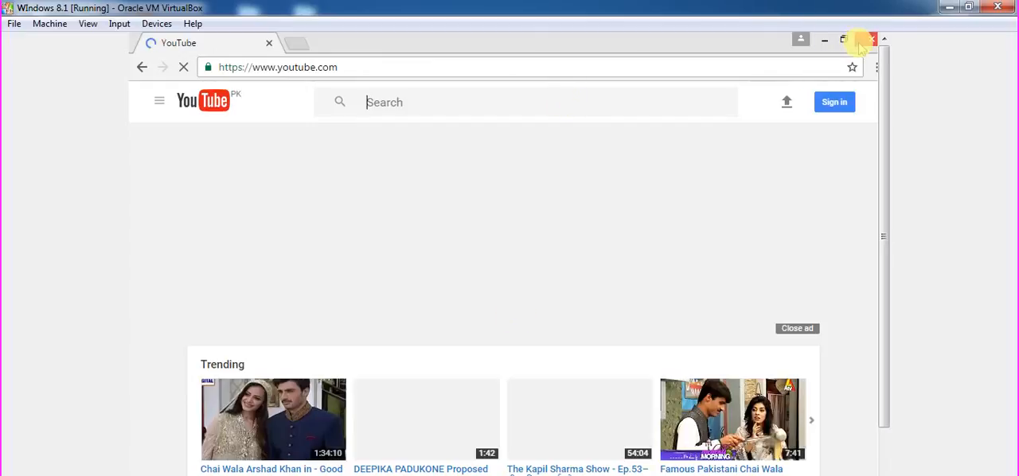
left_click(864, 44)
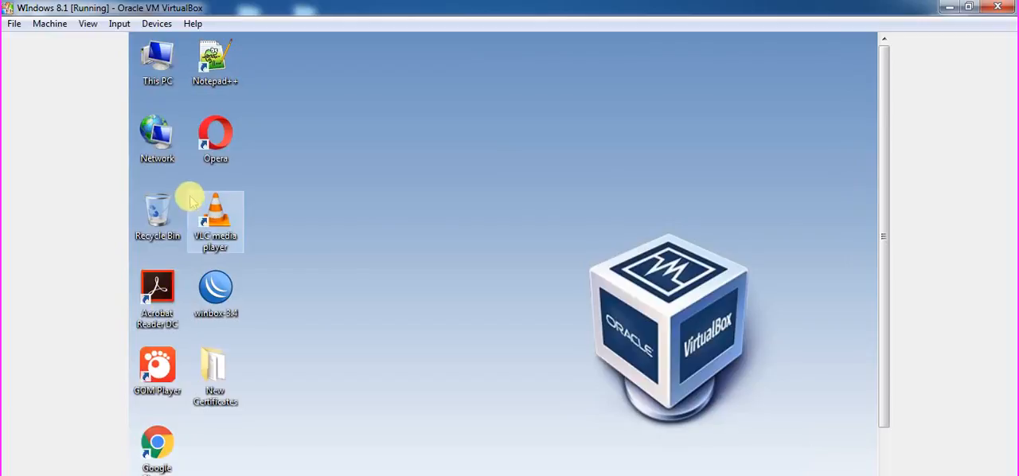
Launch the Opera browser and dismiss its quick-search tip.
left_click(208, 137)
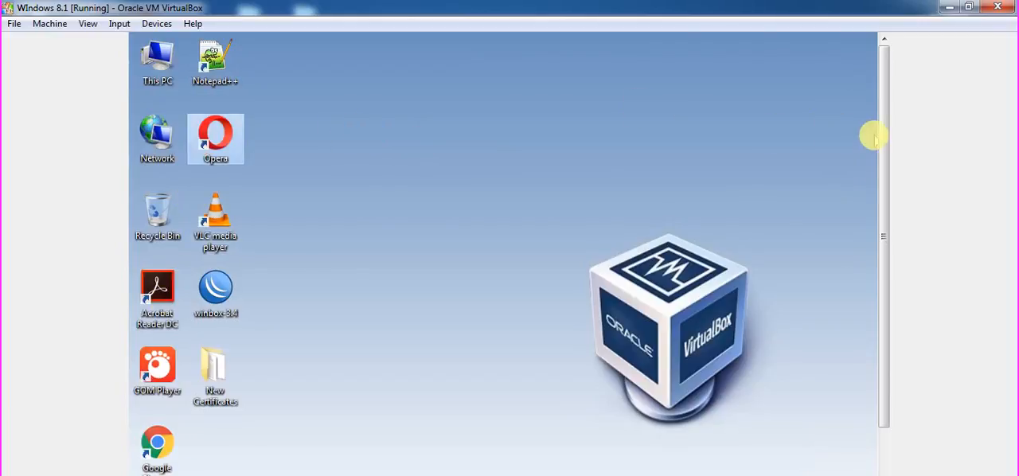
mouse_move(874, 137)
left_mouse_down()
mouse_move(899, 201)
mouse_move(884, 142)
left_mouse_up()
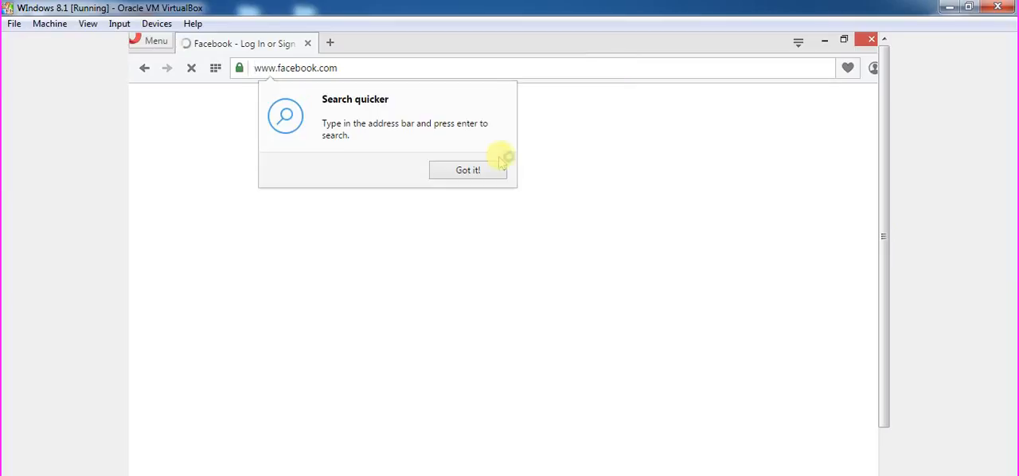
left_click(481, 169)
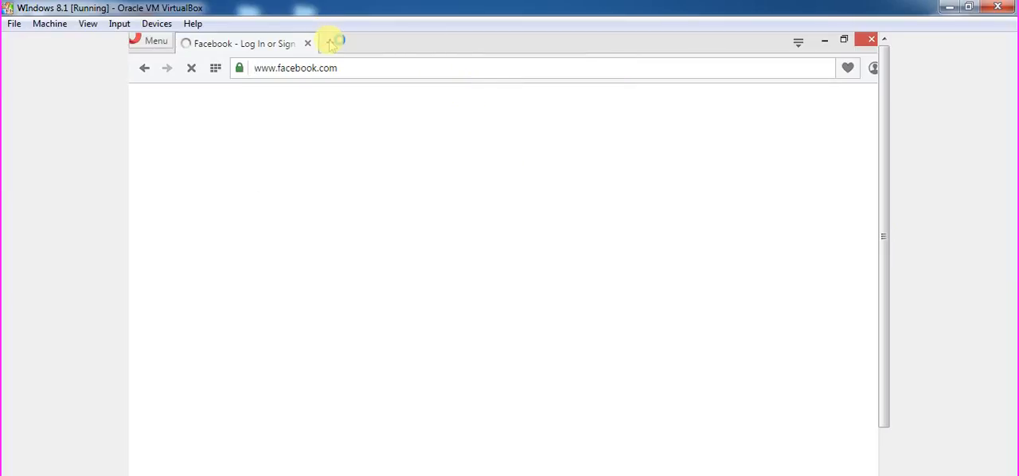
Open the hotspot status page in a new tab in place of the Facebook tab, and log off before closing Opera.
left_click(330, 43)
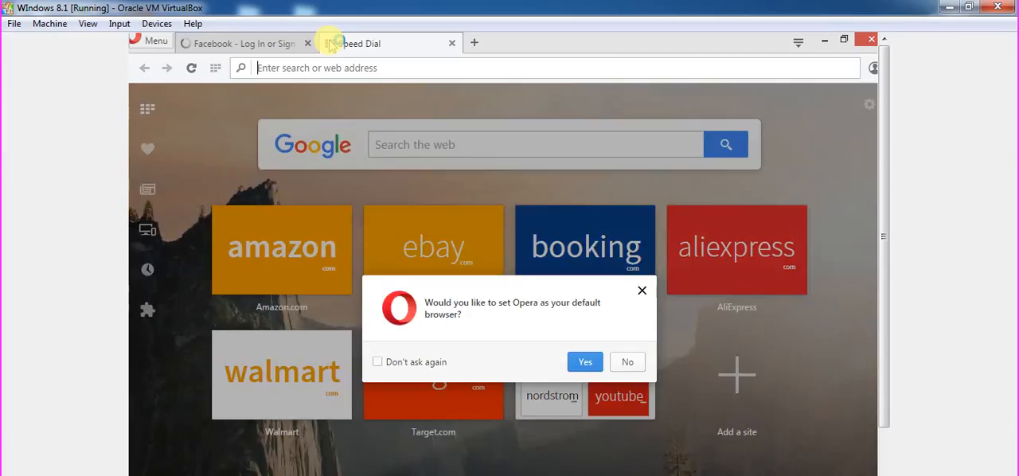
type("192.168.2.1")
left_click(315, 48)
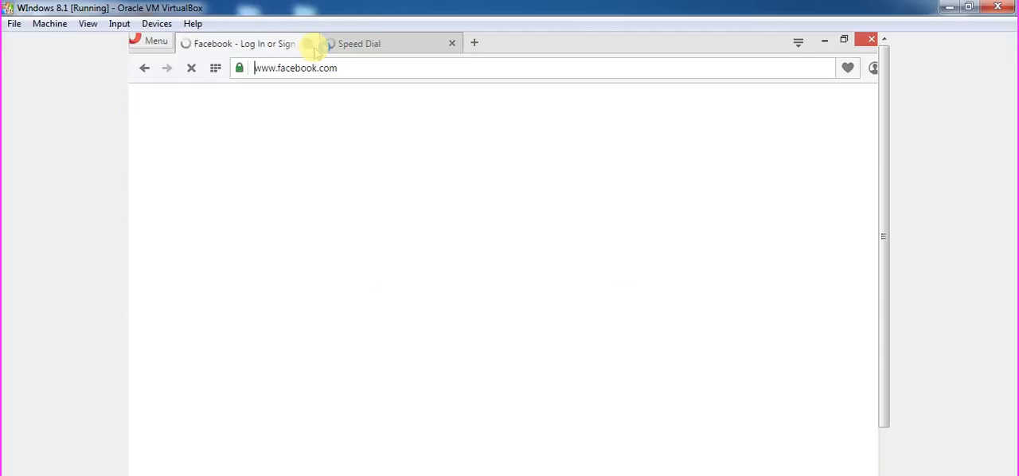
left_click(308, 44)
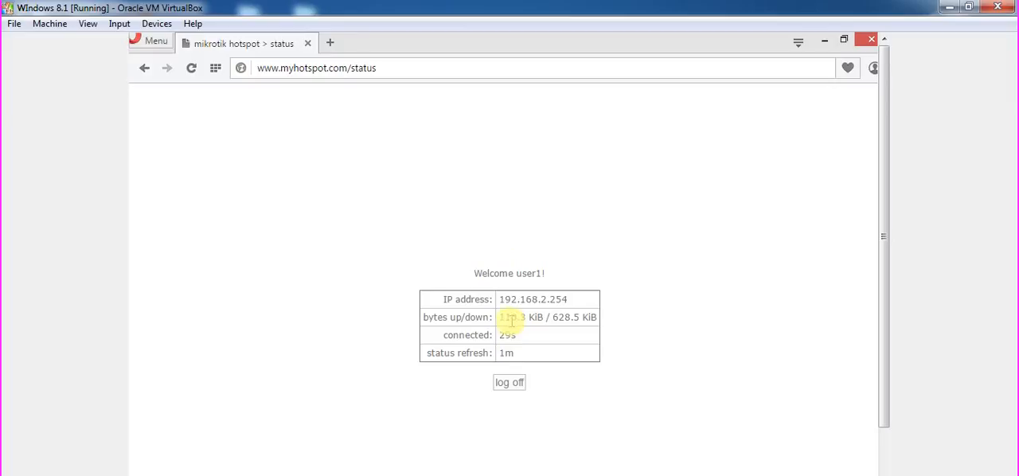
left_click(510, 382)
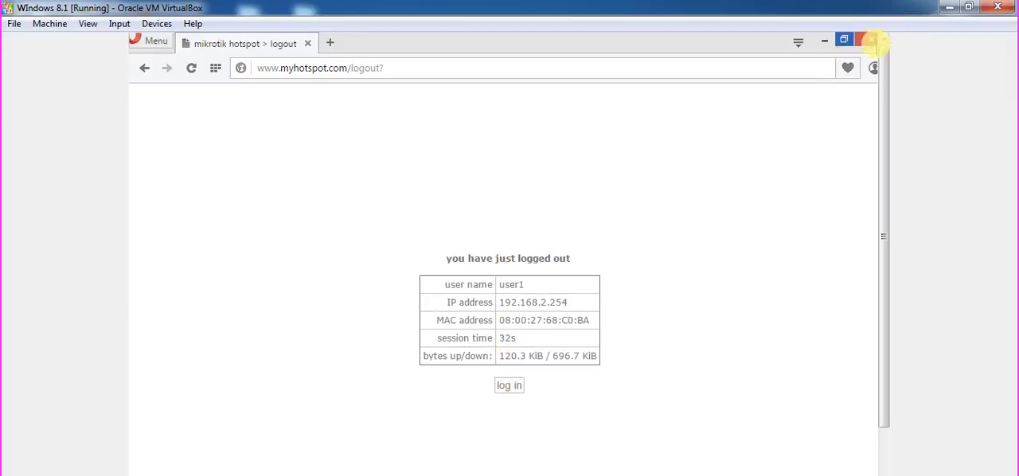
left_click(868, 40)
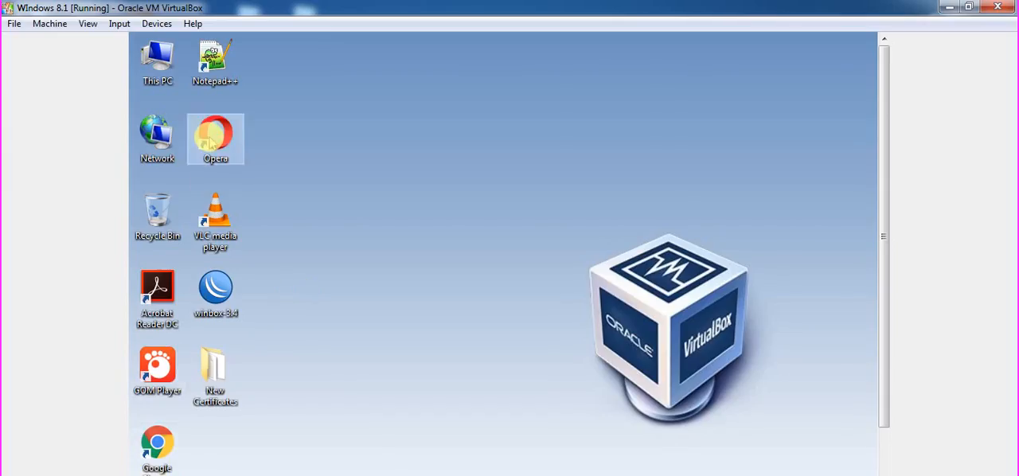
double_click(208, 139)
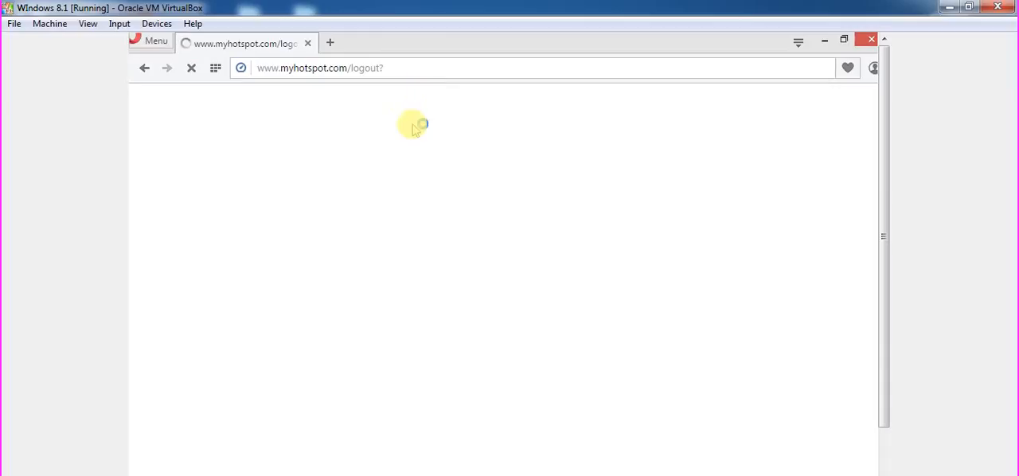
left_click(405, 69)
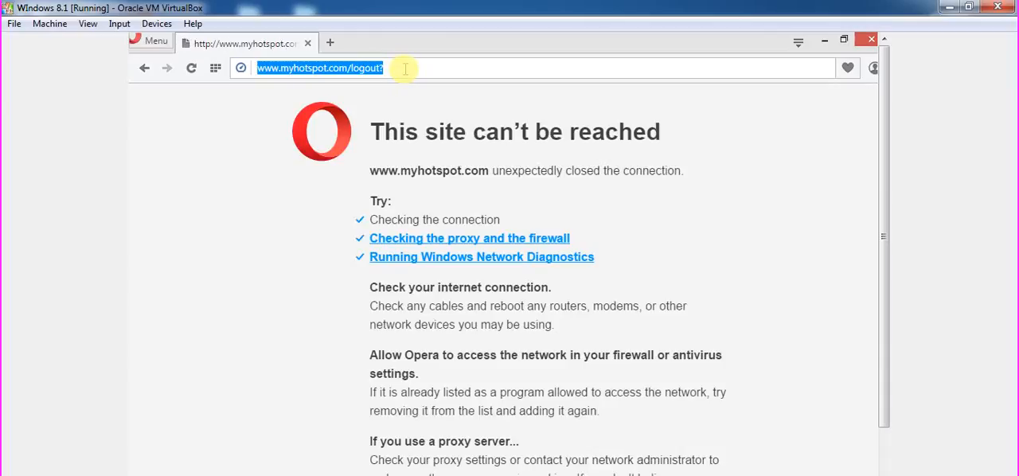
type("facebook.com")
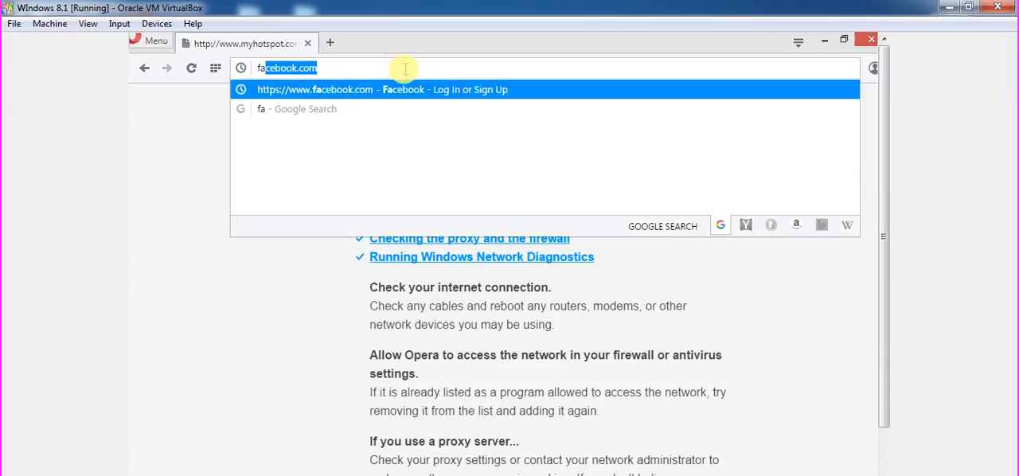
key("Return")
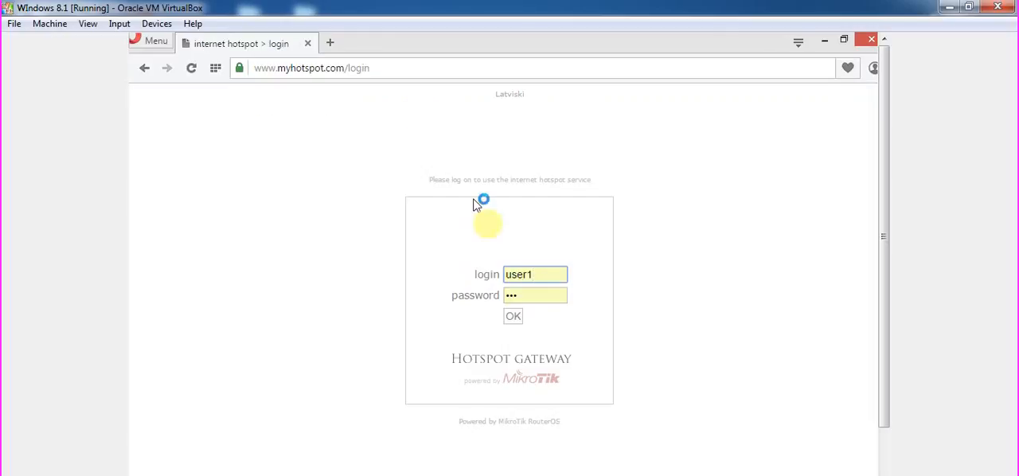
Log in to the hotspot with the saved user1 credentials to reach the Facebook site, and close Opera.
left_click(514, 317)
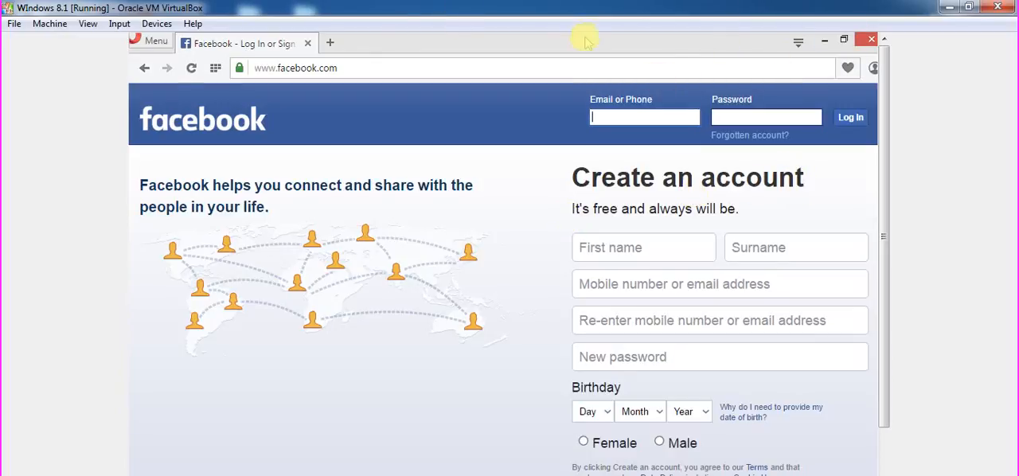
left_click(673, 72)
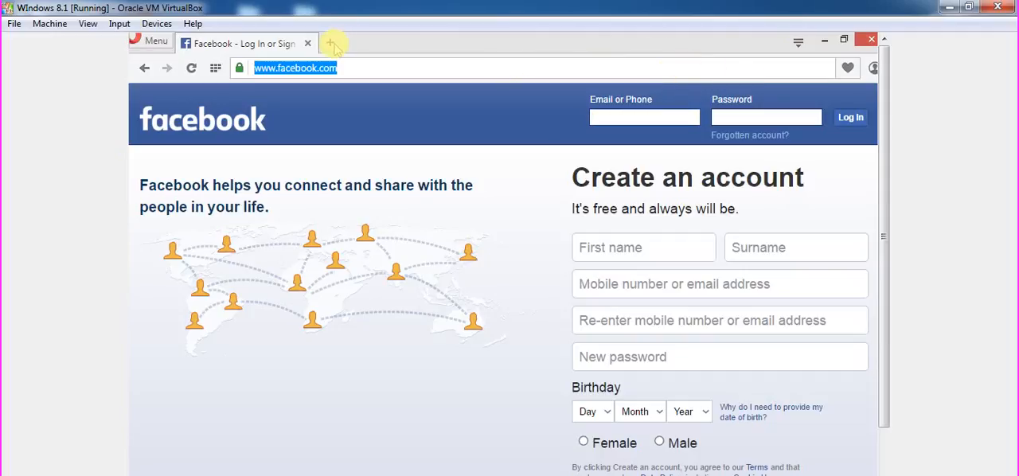
left_click(870, 41)
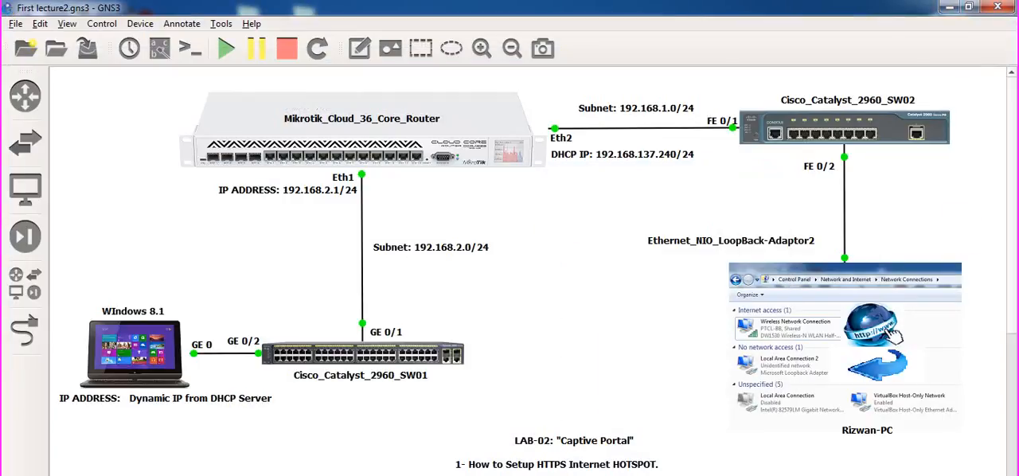
left_click(945, 7)
right_click(786, 475)
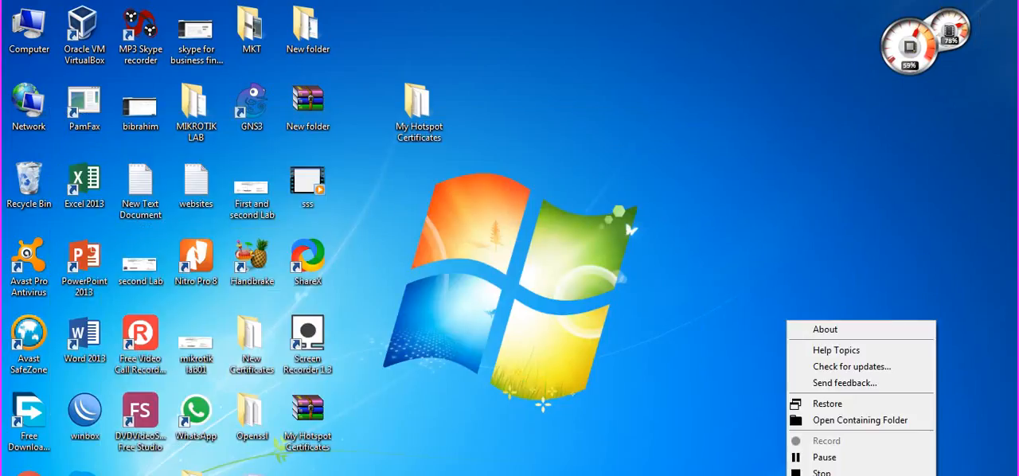